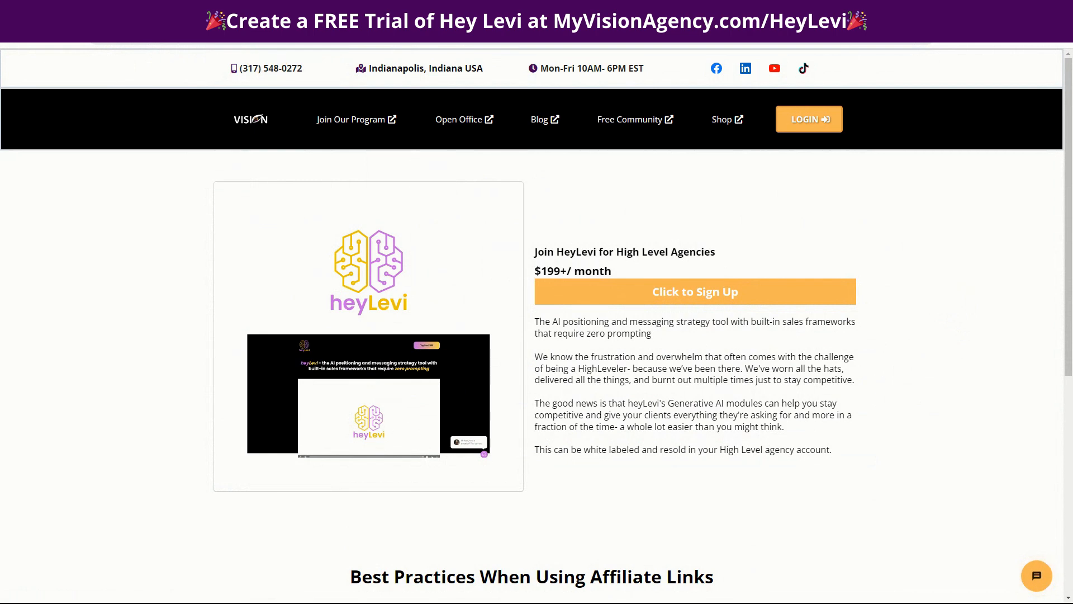
Switch to the A.I. Coach page, open the Social Media Post generator, and base the post on Product Positioning.
left_click(187, 10)
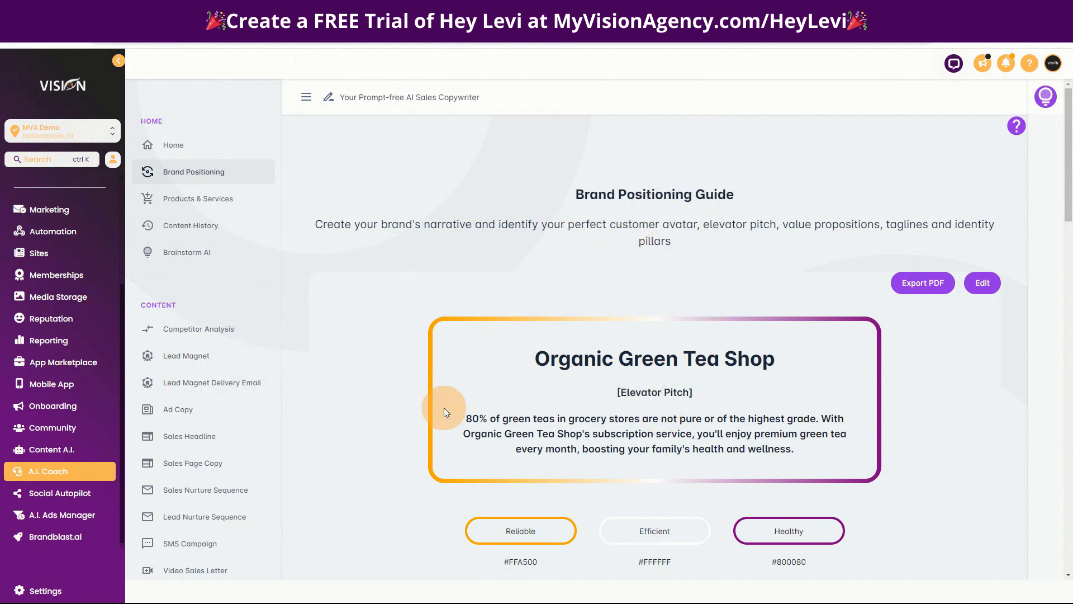
scroll(224, 340, "down", 7)
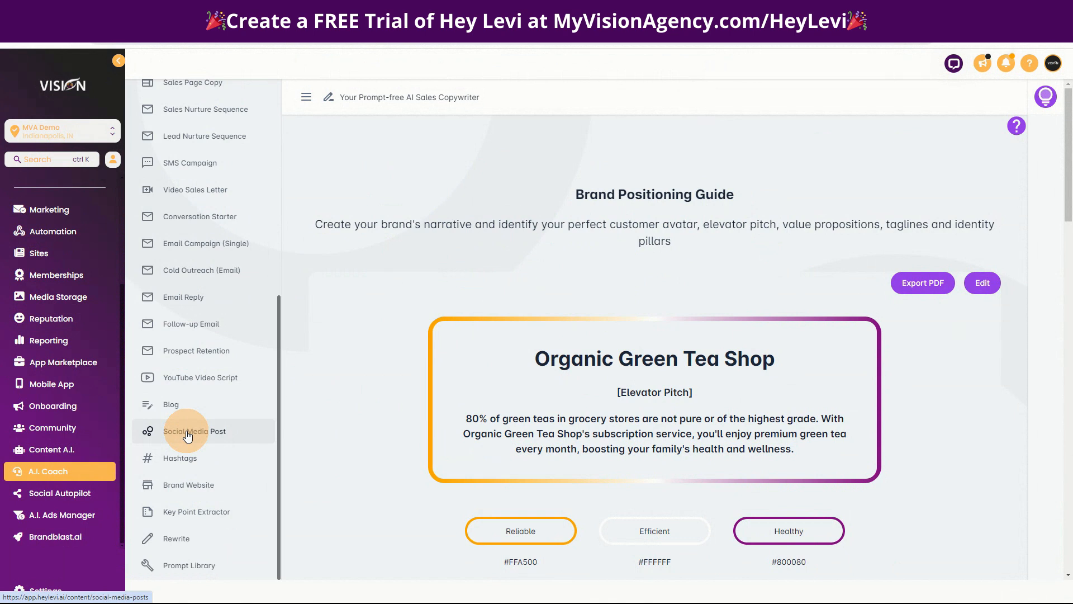
scroll(190, 429, "up", 3)
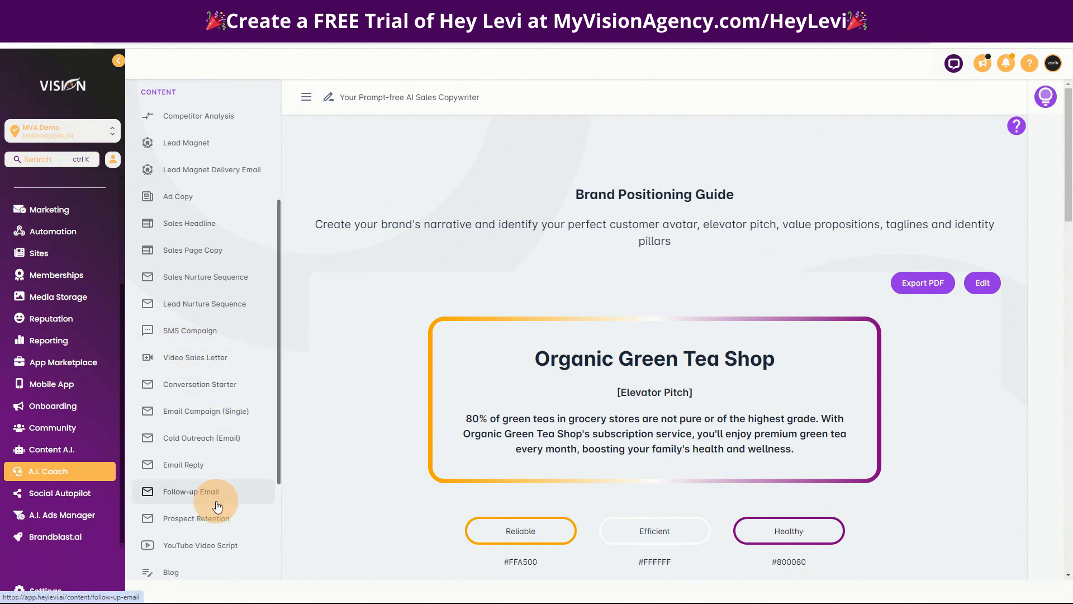
scroll(219, 492, "down", 2)
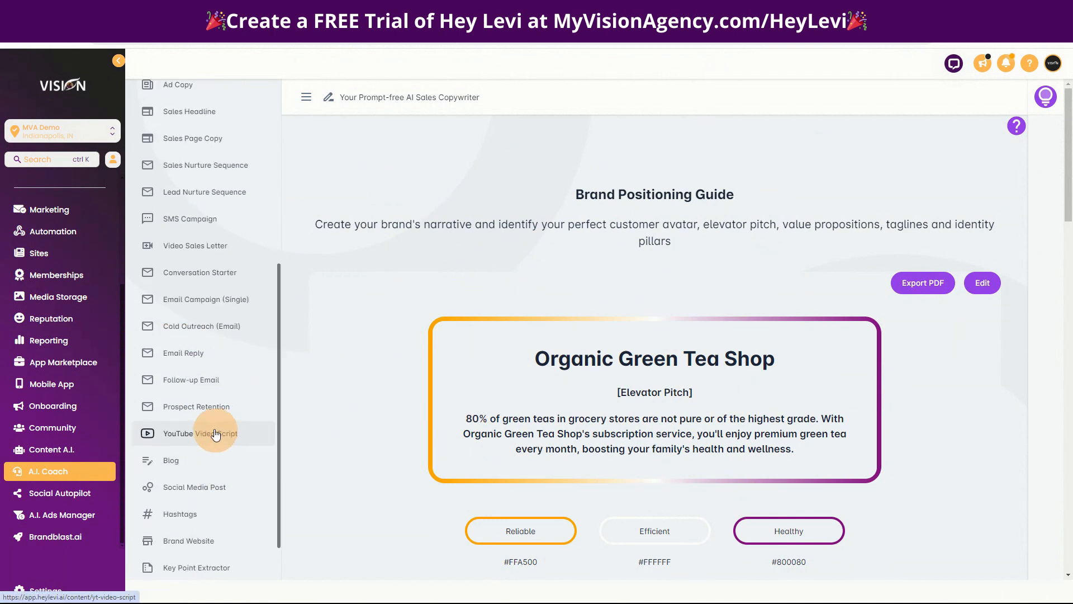
left_click(201, 490)
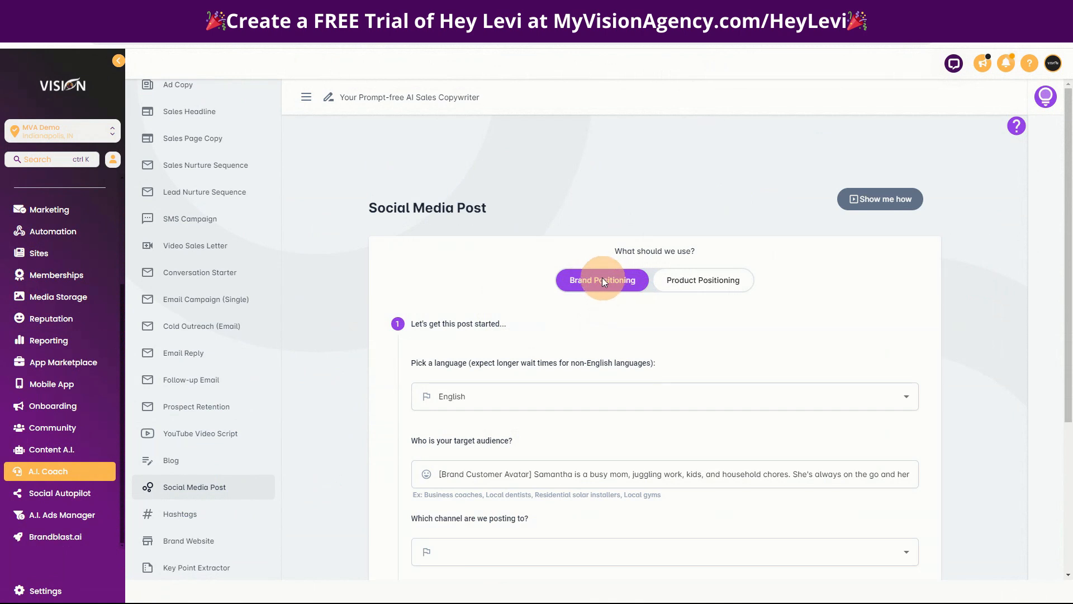
left_click(696, 283)
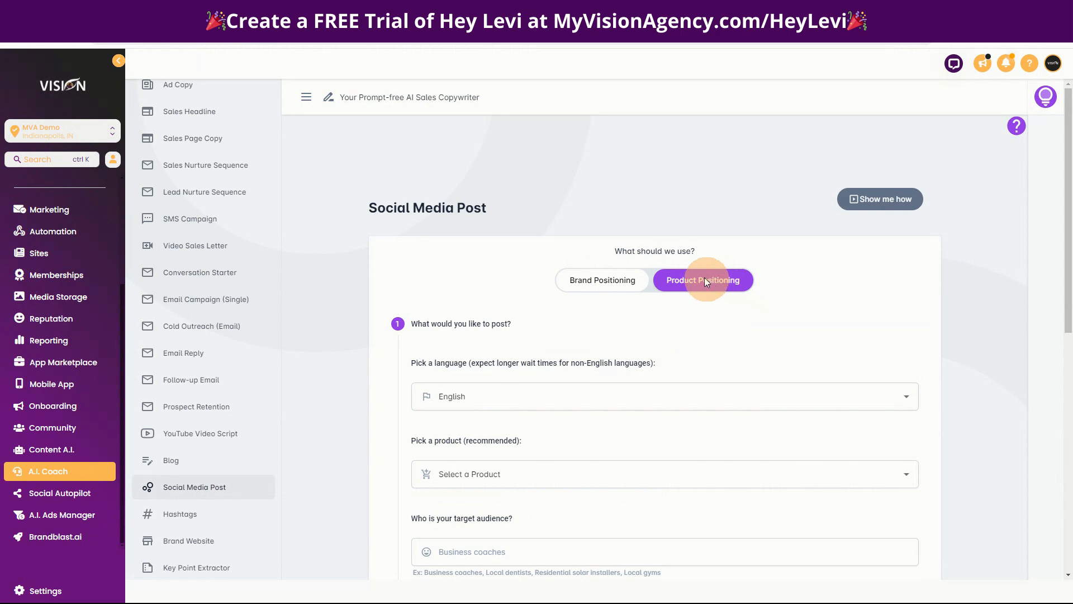
Start a new entry in Products & Services and examine the Product Wizard fields, including the Type options.
scroll(192, 308, "up", 5)
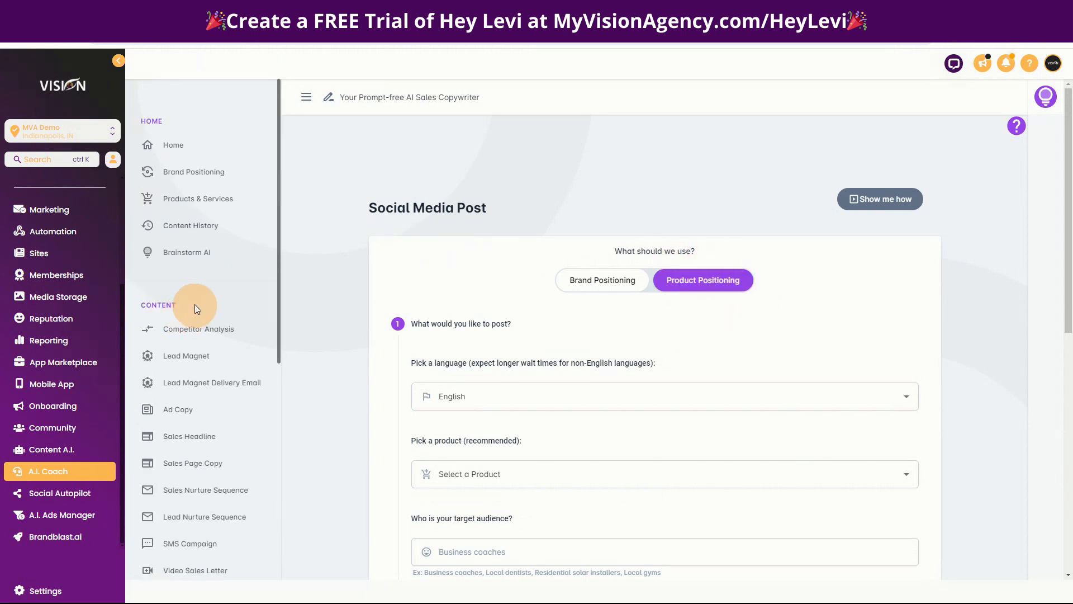
left_click(186, 200)
left_click(481, 465)
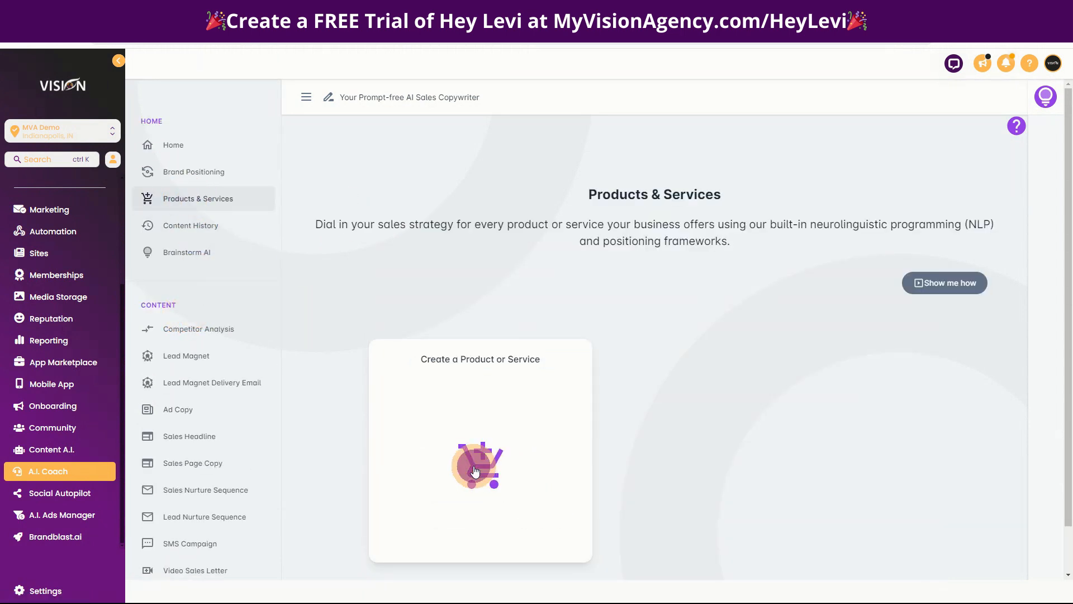
scroll(491, 367, "down", 4)
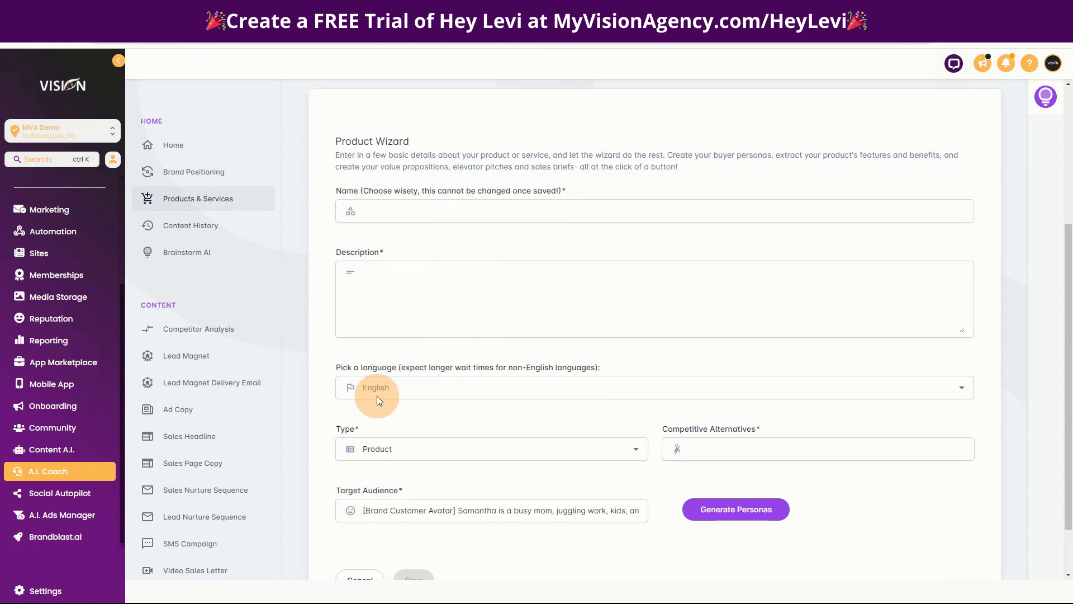
left_click(398, 456)
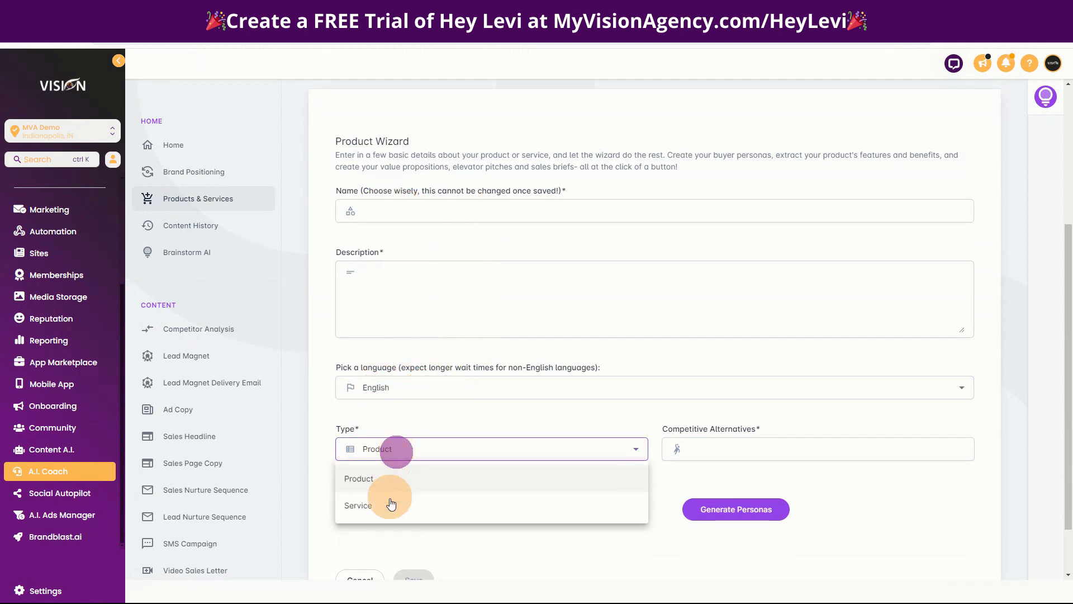
left_click(501, 413)
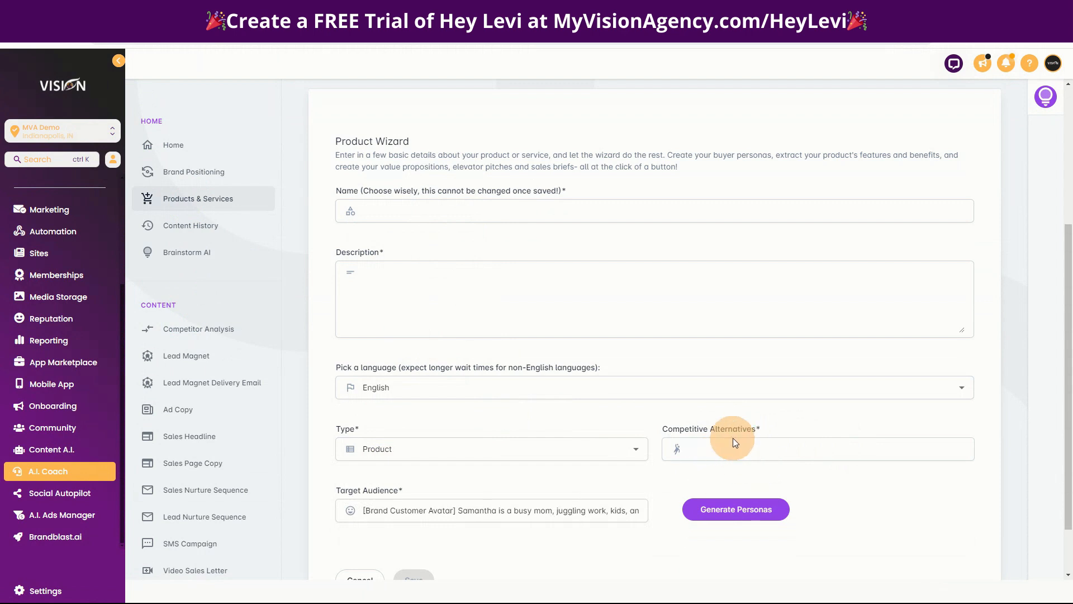
scroll(872, 513, "down", 2)
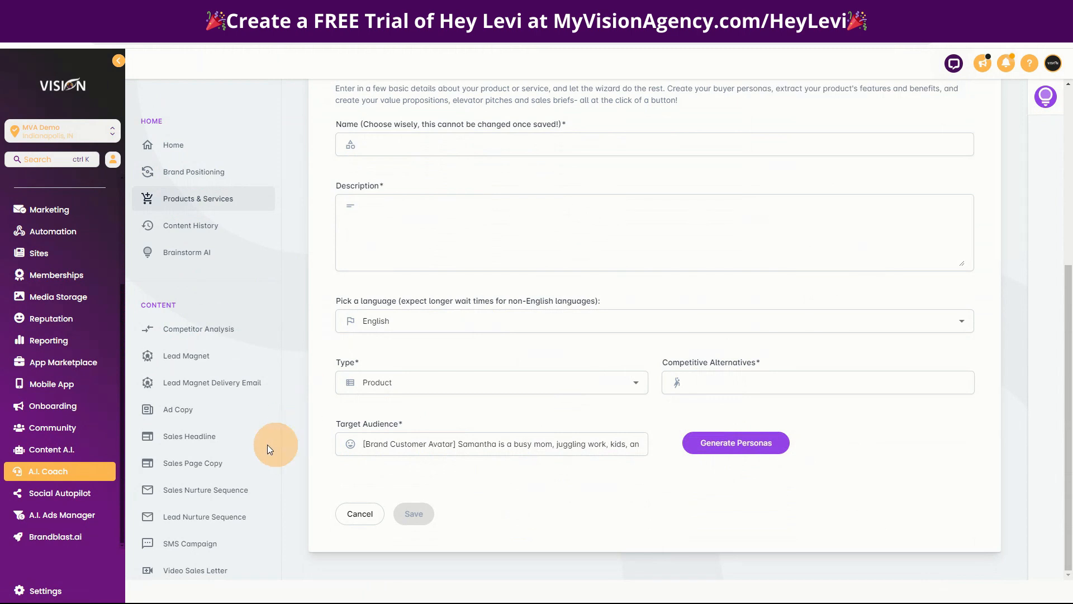
Leave the product form and reopen the Social Media Post generator from the content tools.
scroll(204, 492, "down", 5)
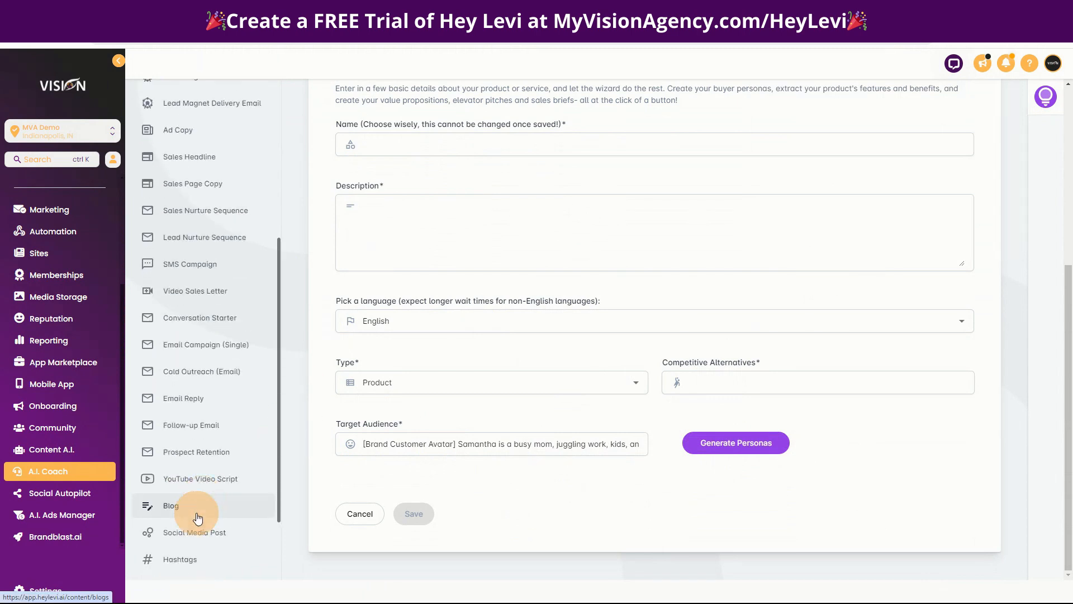
scroll(185, 307, "up", 1)
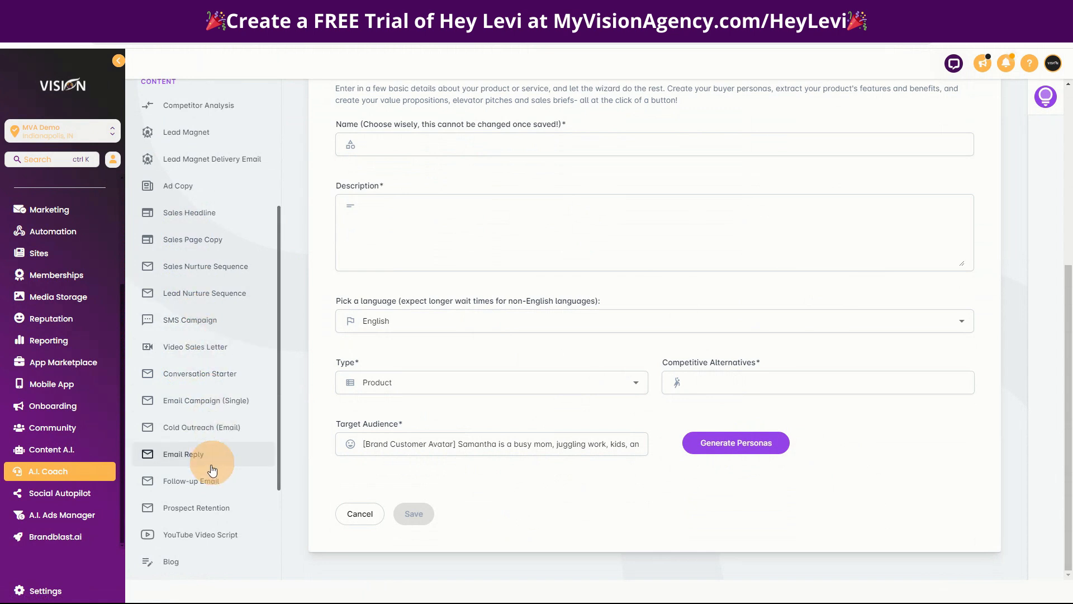
scroll(204, 487, "down", 3)
scroll(207, 447, "up", 4)
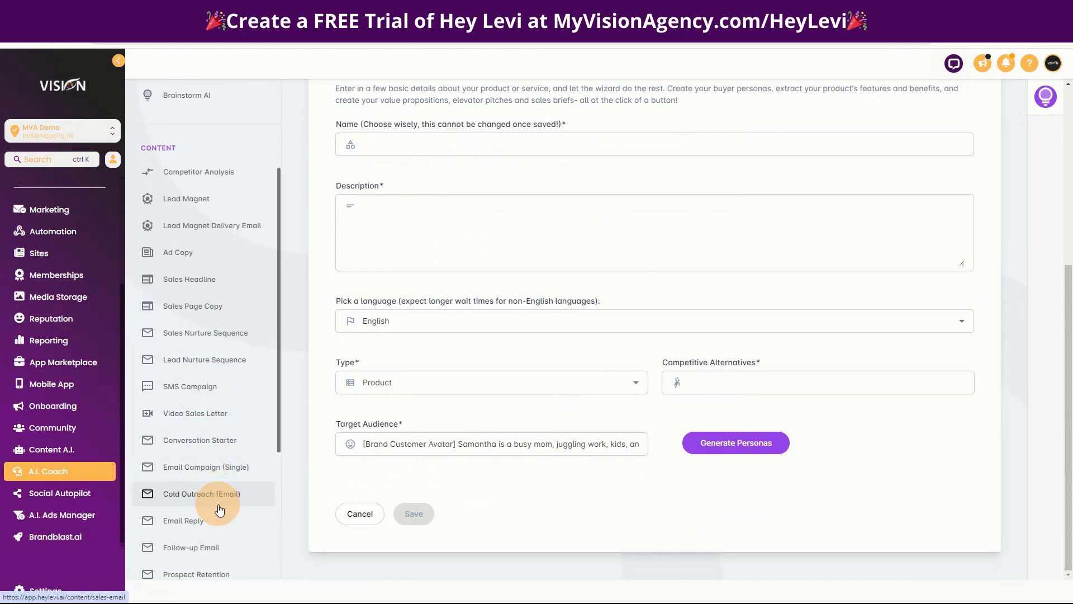
scroll(218, 536, "down", 2)
scroll(218, 464, "down", 1)
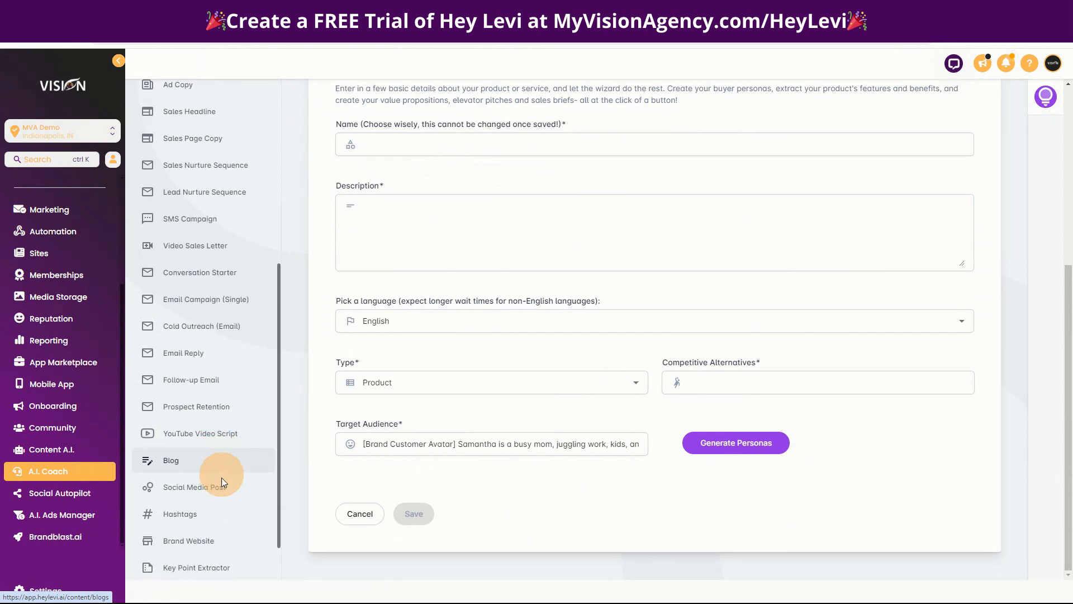
left_click(202, 486)
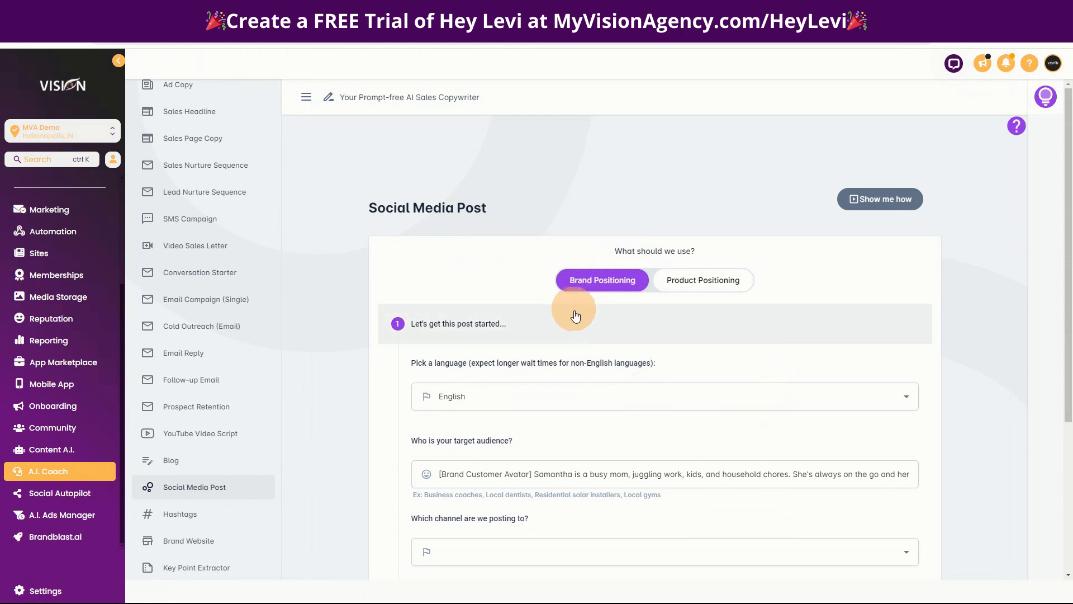
Examine the available post languages and the brand customer avatar used as the target audience.
scroll(531, 251, "down", 3)
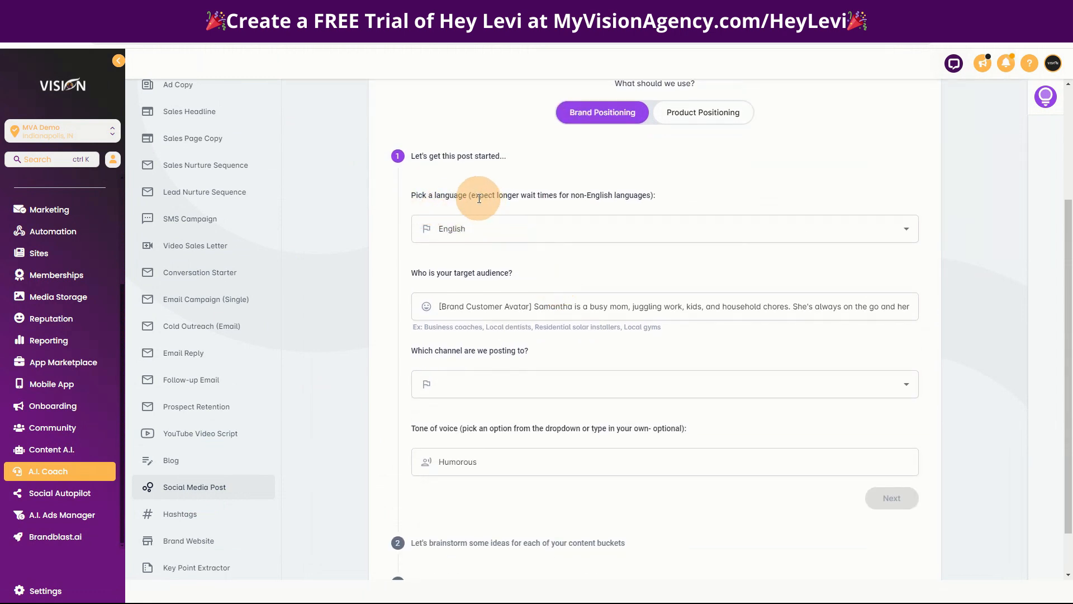
scroll(237, 335, "up", 3)
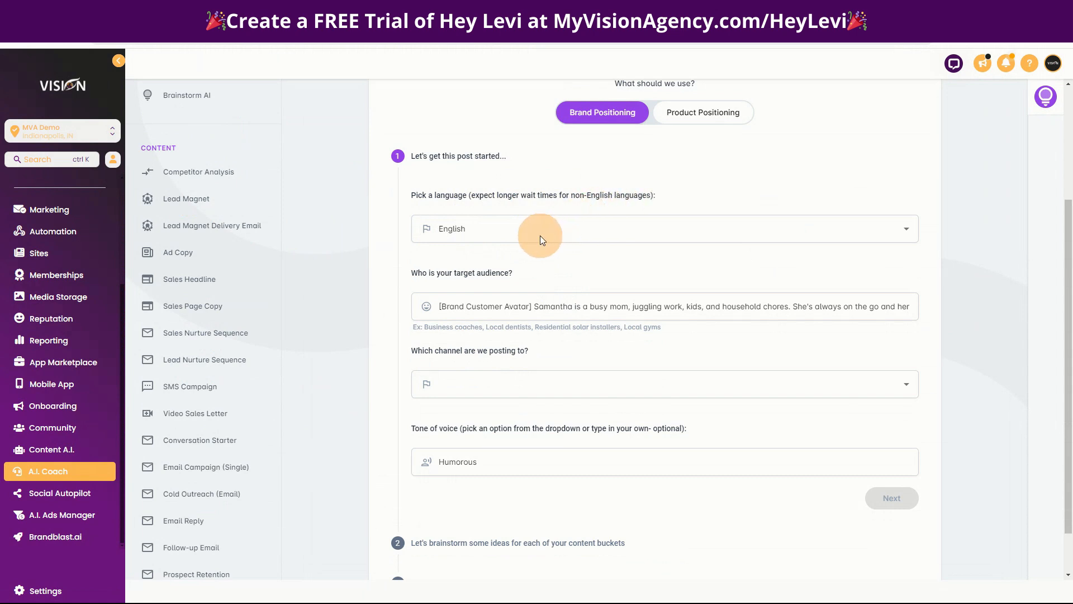
left_click(519, 234)
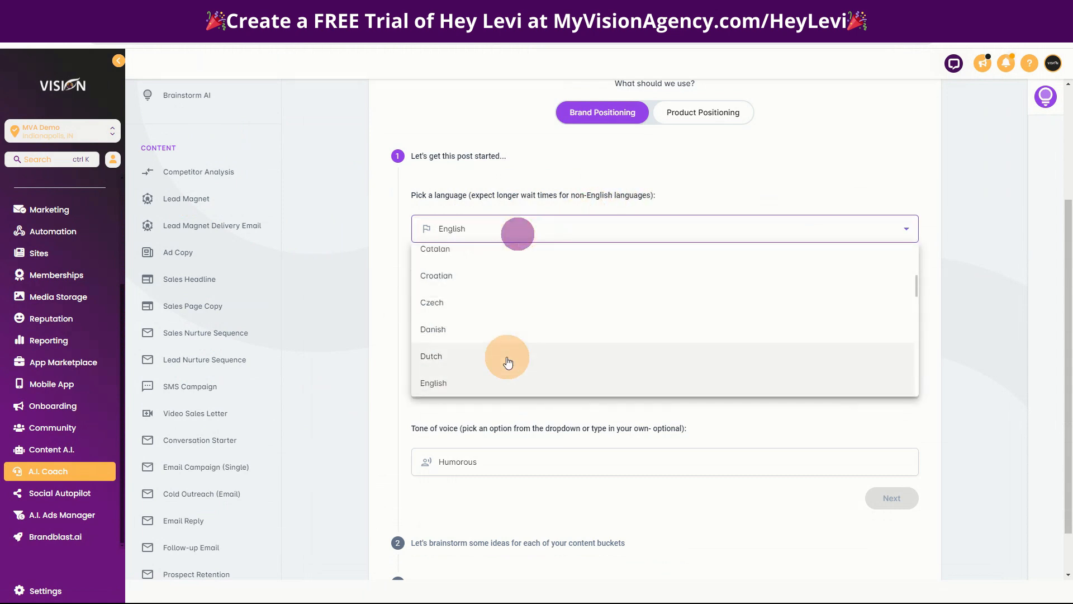
scroll(520, 385, "down", 12)
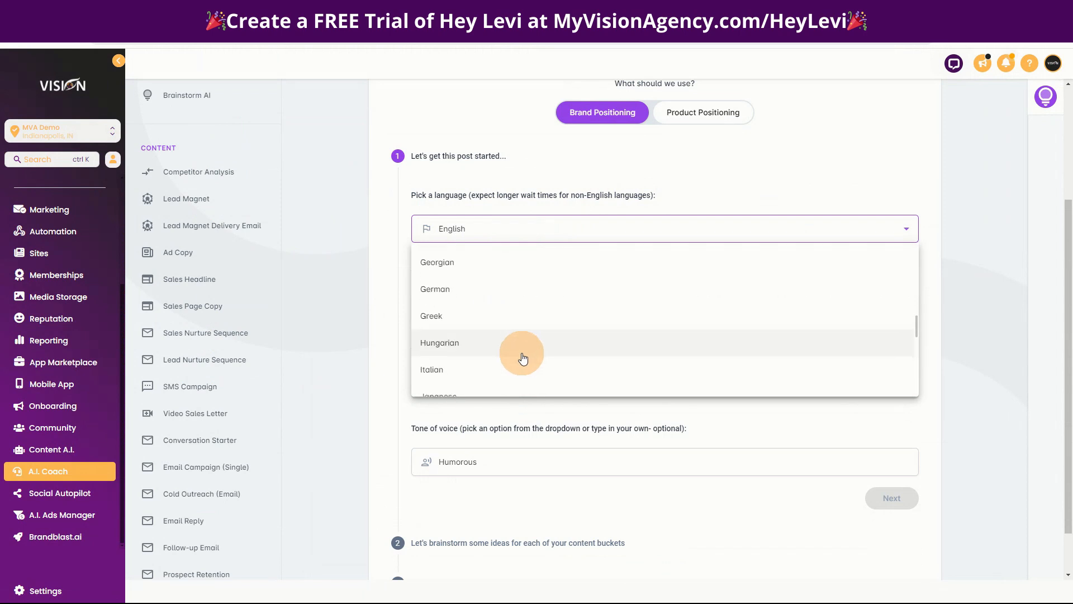
scroll(515, 348, "down", 1)
left_click(665, 118)
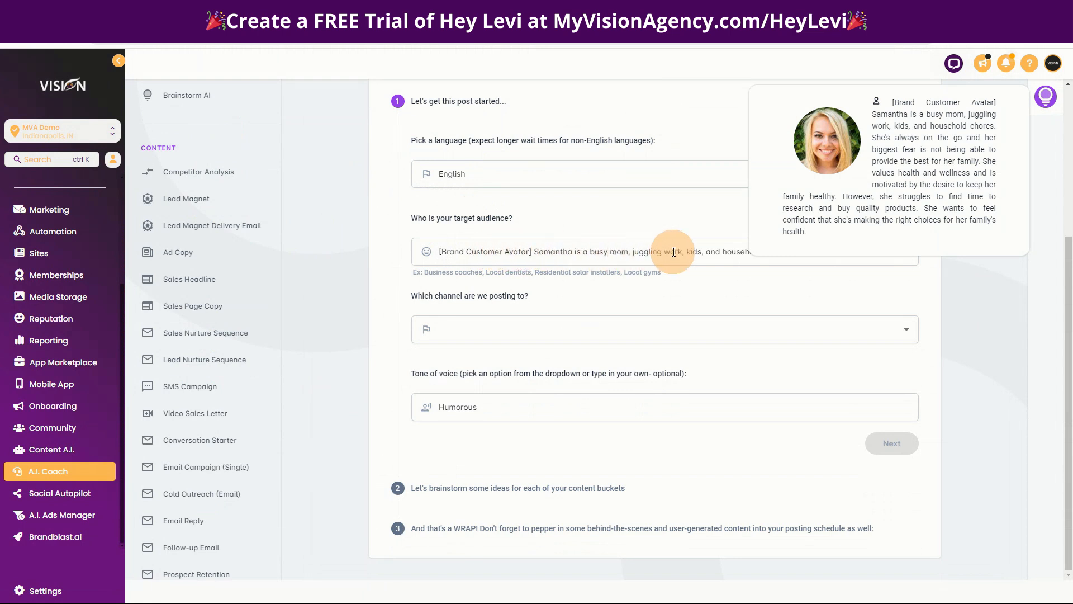
scroll(204, 179, "up", 3)
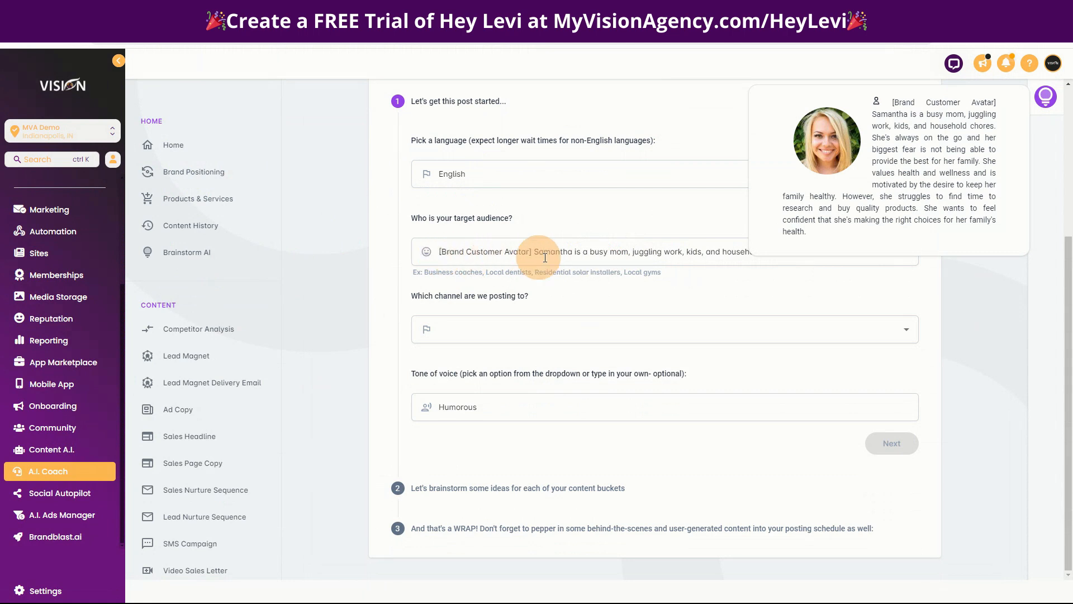
left_click(566, 241)
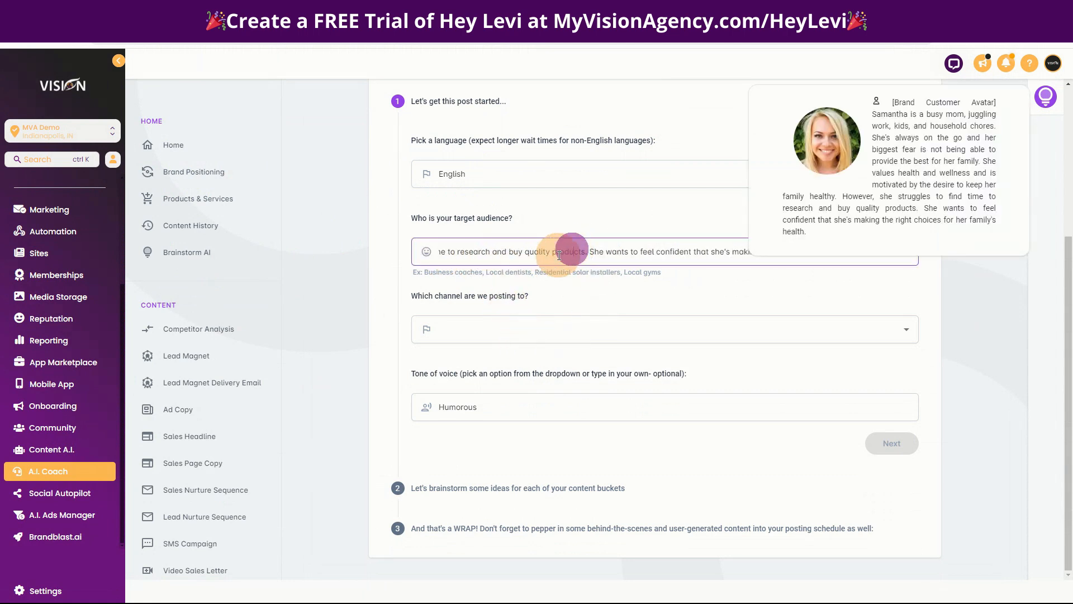
Choose Facebook as the channel for the social media post.
left_click(461, 328)
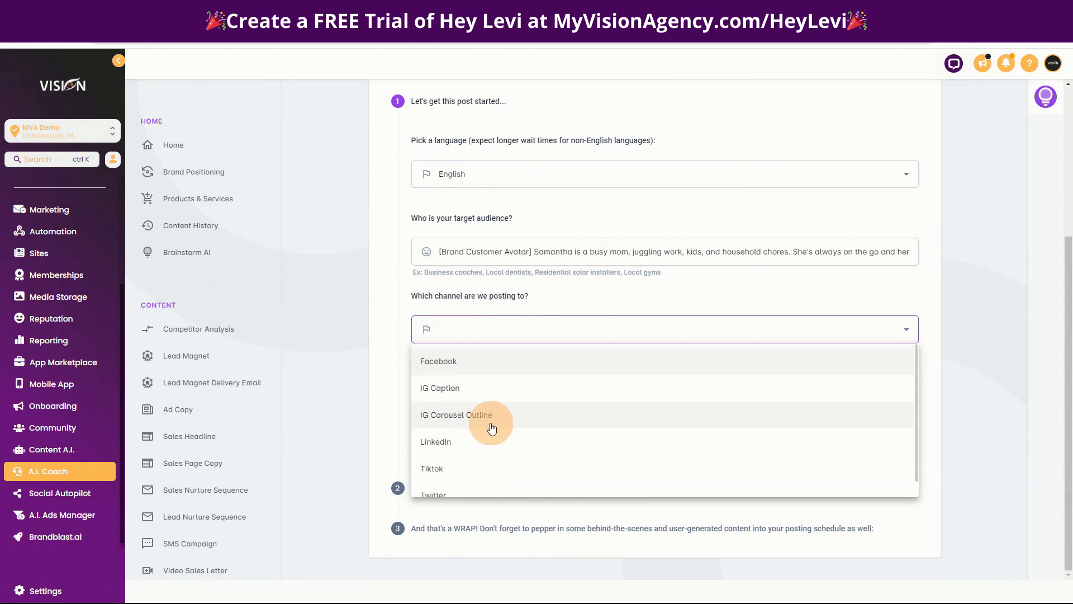
scroll(491, 460, "down", 1)
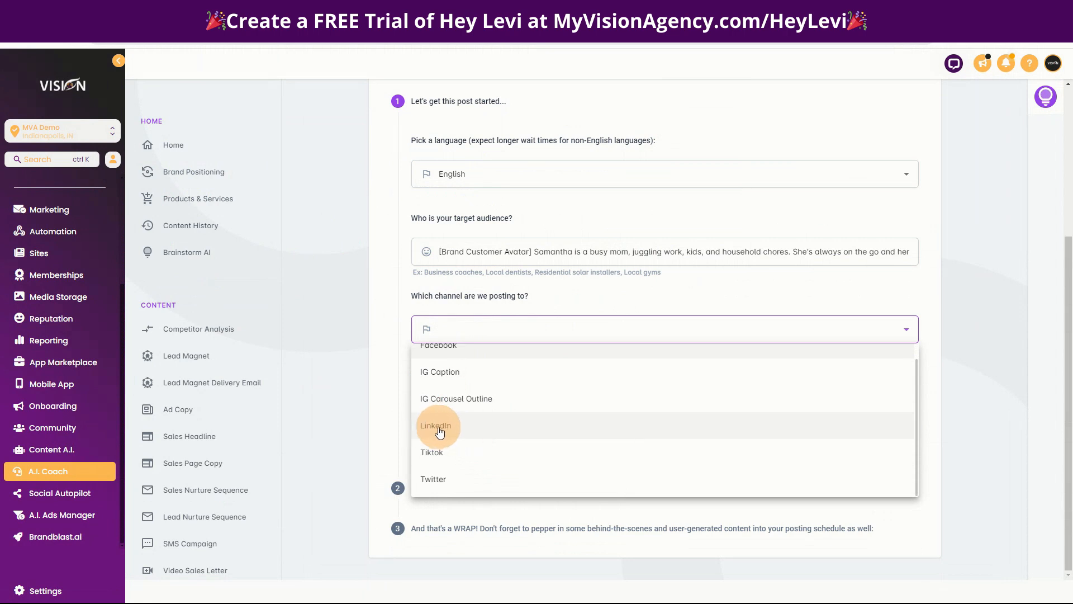
scroll(461, 364, "up", 1)
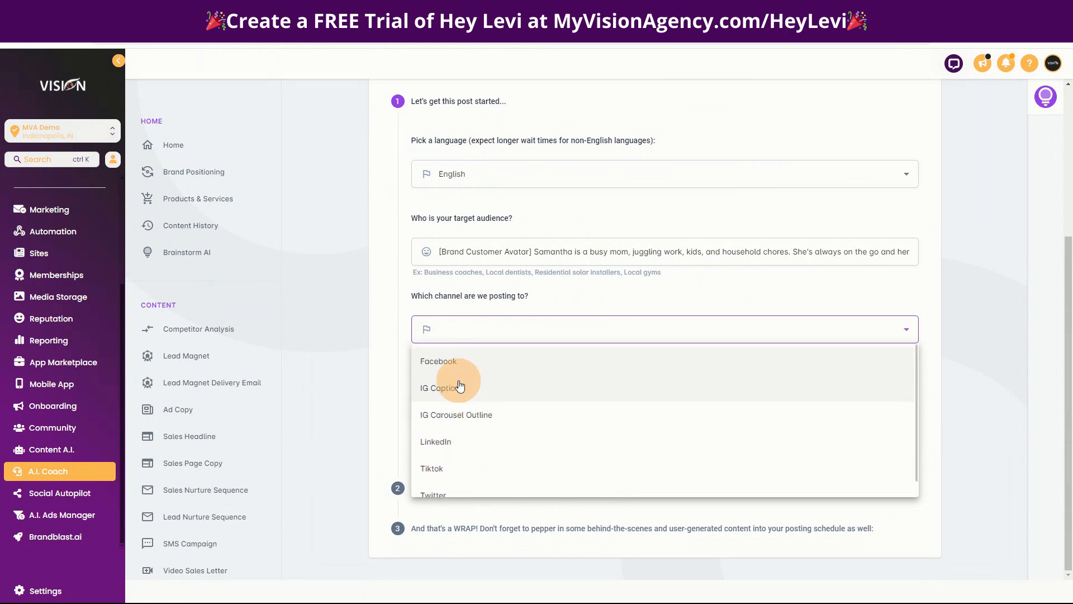
left_click(450, 356)
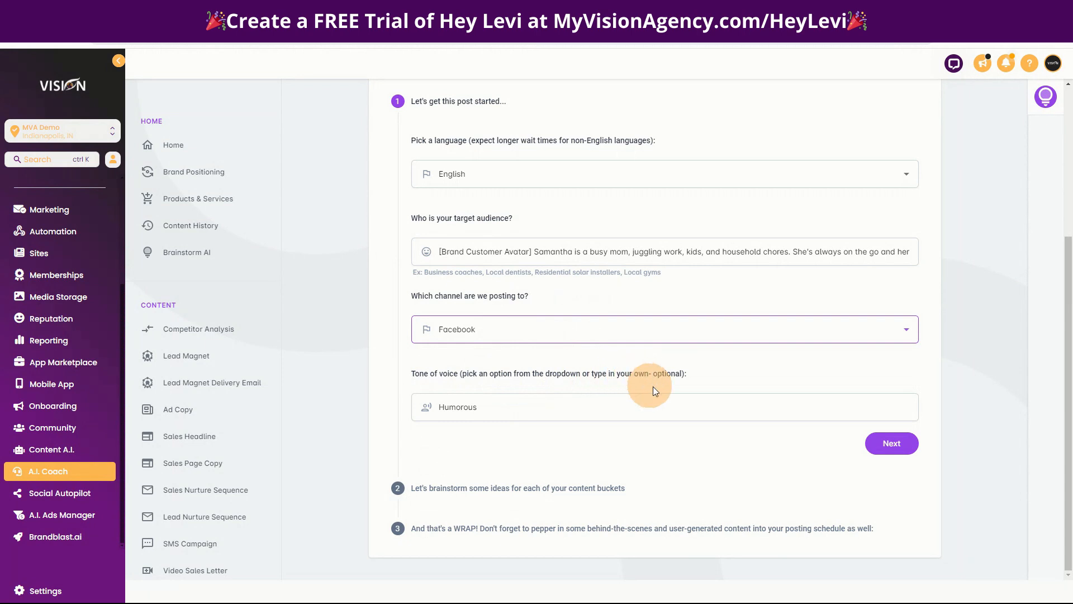
Set the post's tone of voice to Mildly Sarcastic Gen-Z.
left_click(531, 407)
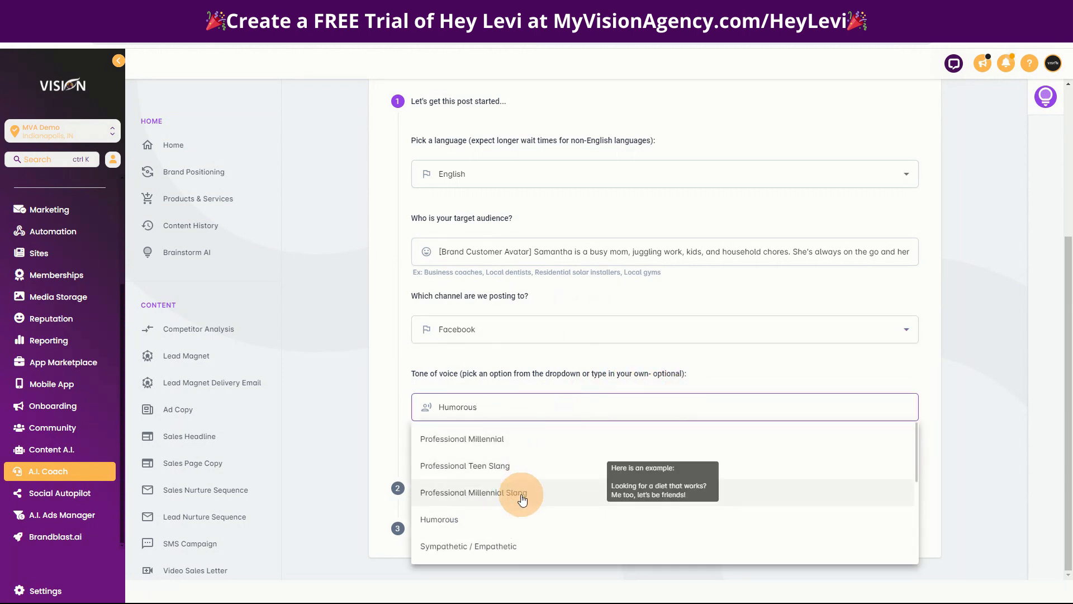
scroll(511, 532, "down", 2)
scroll(505, 531, "down", 2)
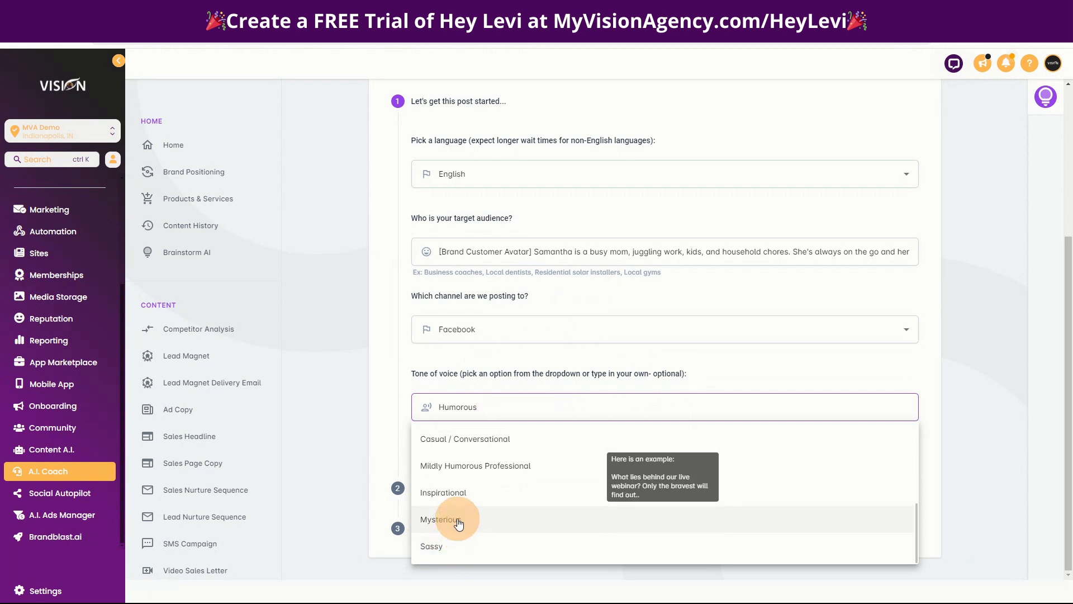
scroll(489, 519, "up", 2)
scroll(503, 512, "up", 1)
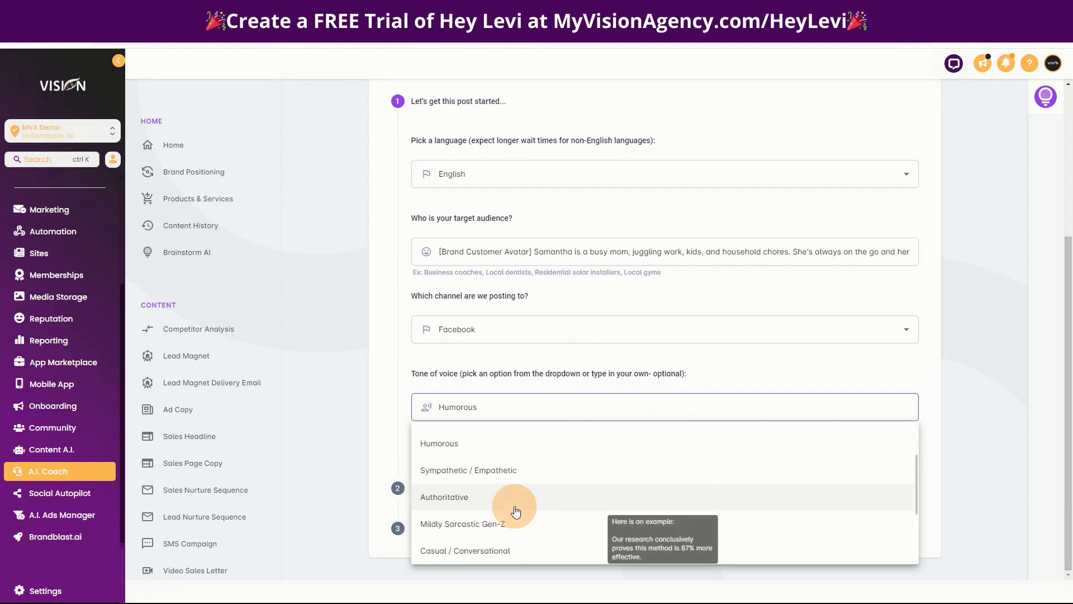
left_click(485, 525)
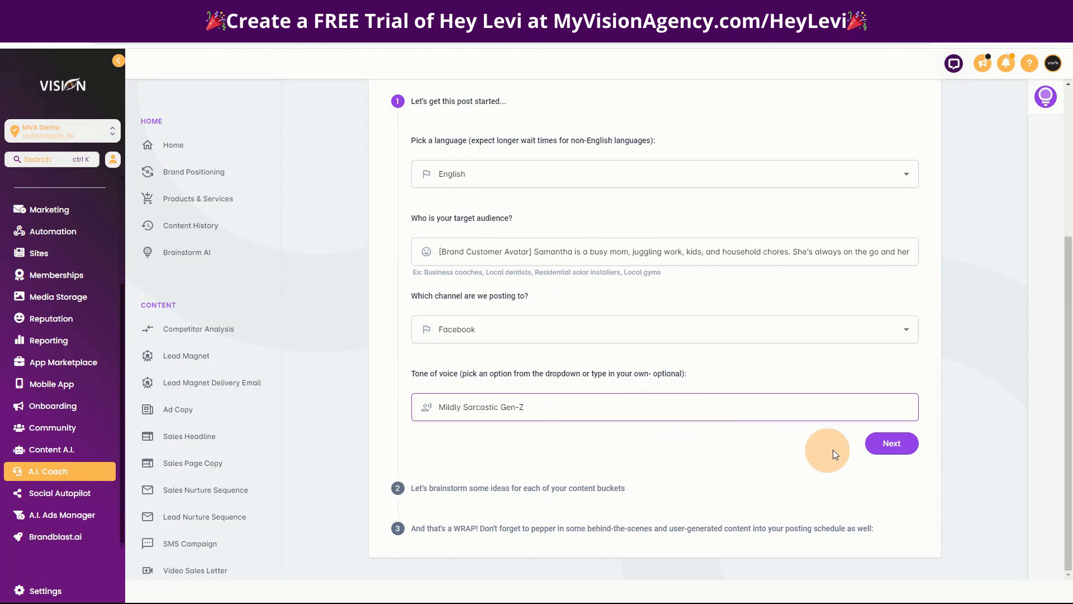
Submit the post setup to generate topic ideas for each content bucket, and review the Education Bucket suggestions.
left_click(888, 447)
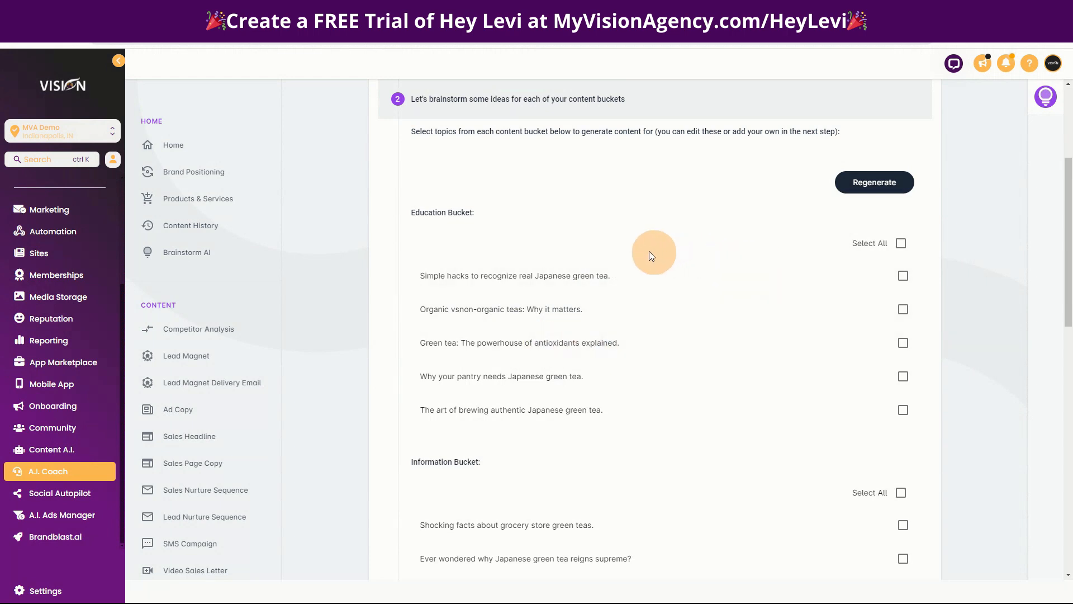
scroll(592, 283, "up", 4)
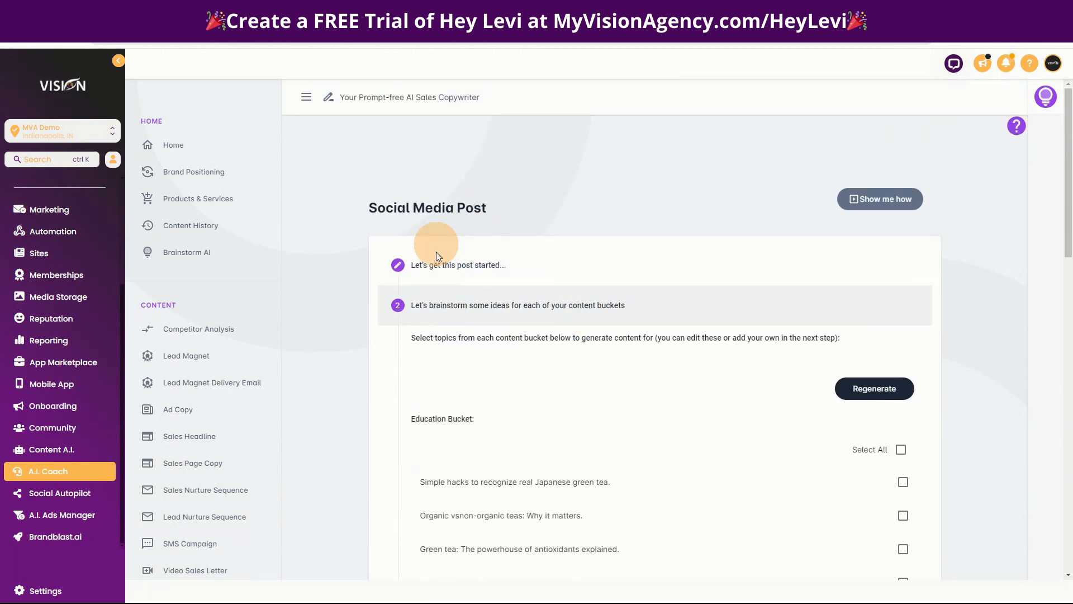
scroll(503, 333, "down", 2)
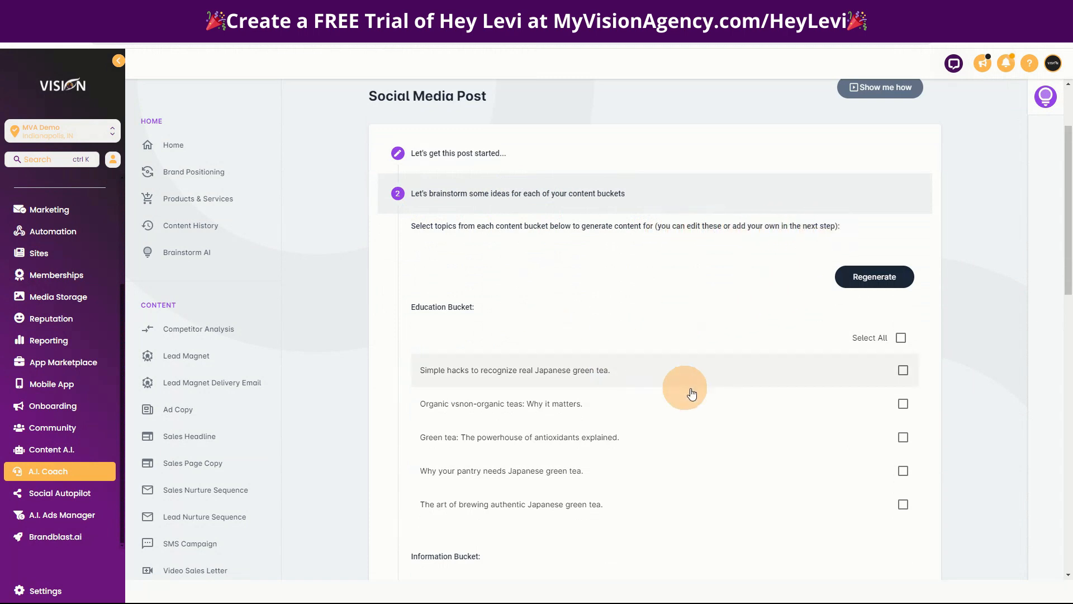
Examine the suggested topics in the Education, Information, Inspiration and Entertainment buckets.
scroll(677, 386, "down", 2)
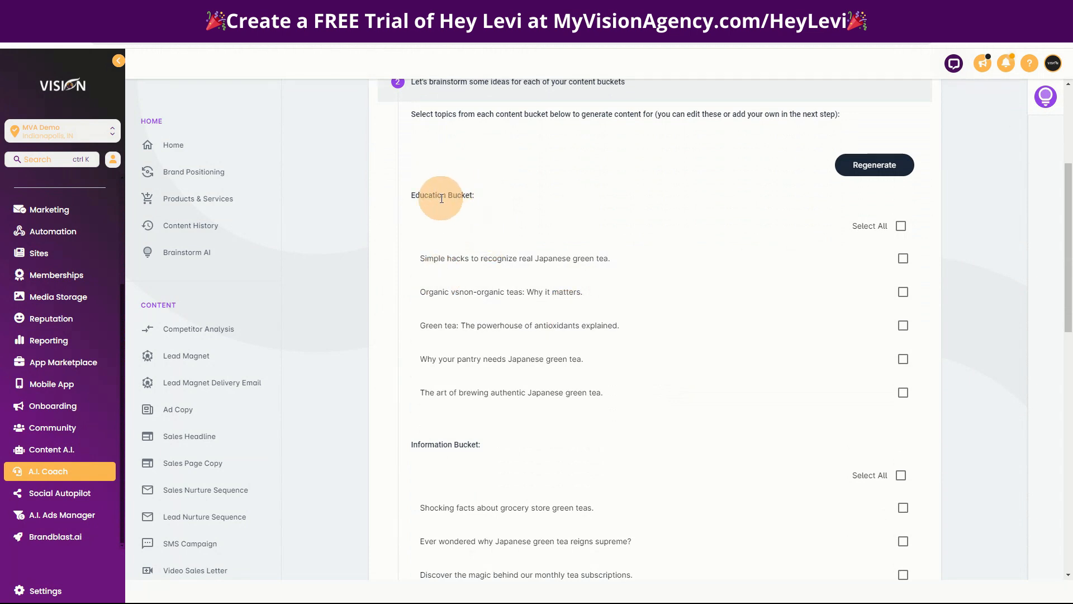
scroll(547, 468, "down", 6)
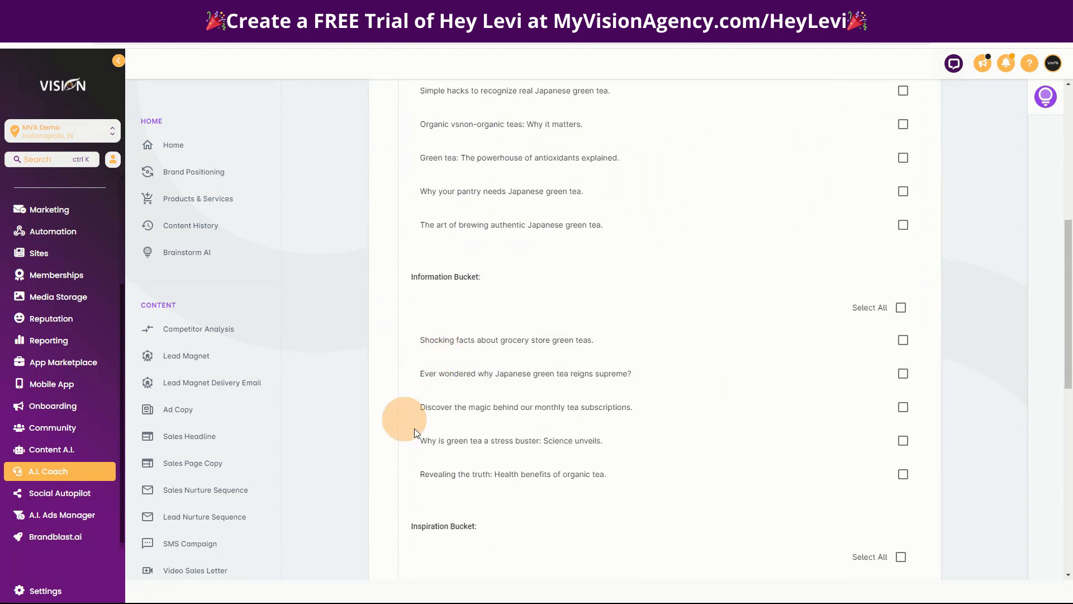
scroll(503, 363, "down", 5)
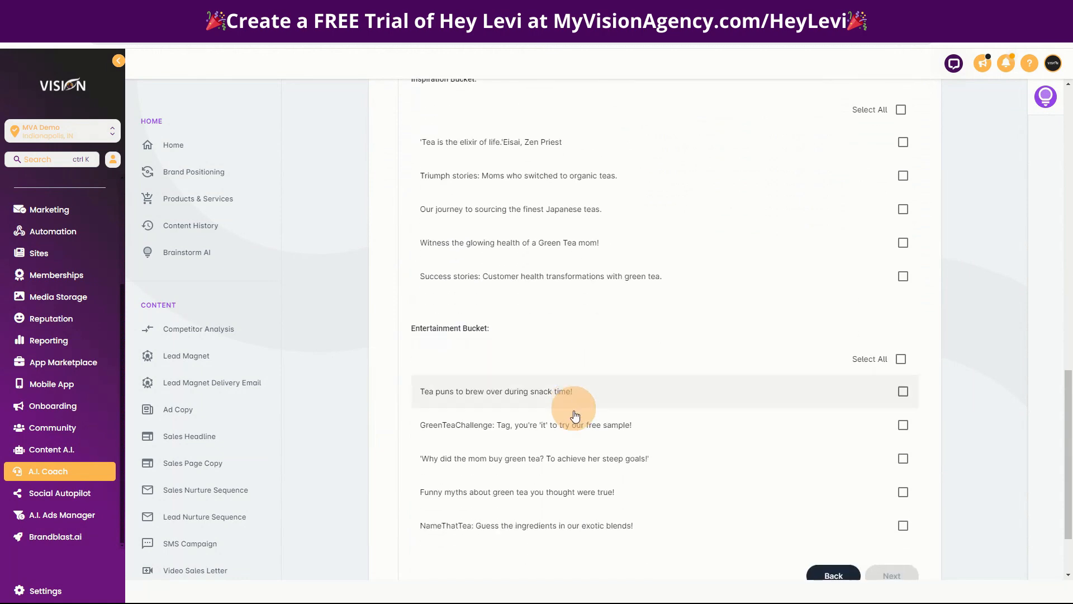
scroll(503, 391, "down", 2)
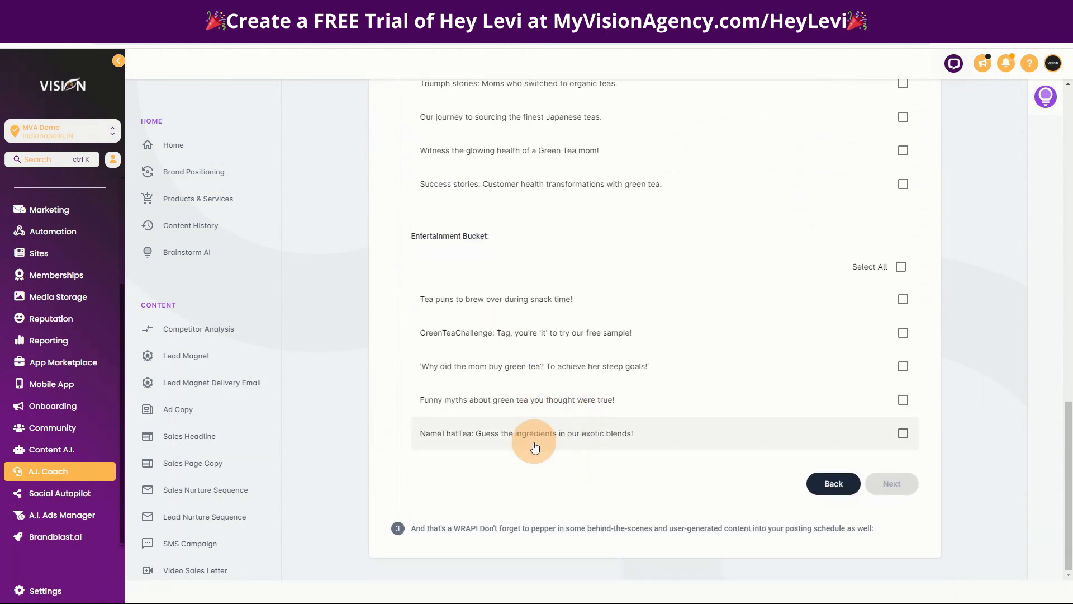
scroll(602, 323, "up", 4)
scroll(602, 324, "up", 6)
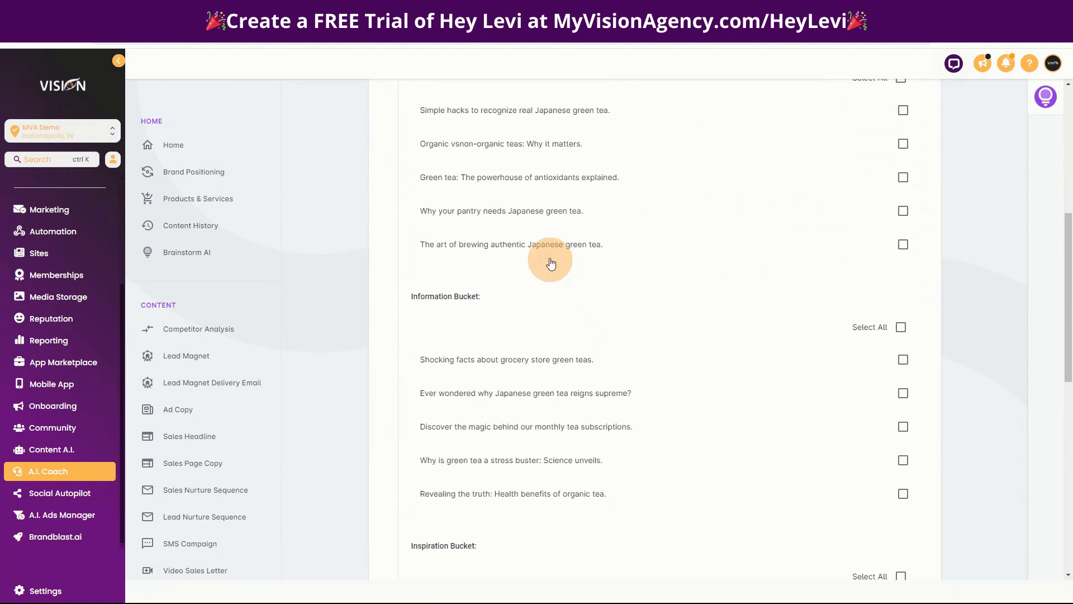
scroll(413, 178, "up", 2)
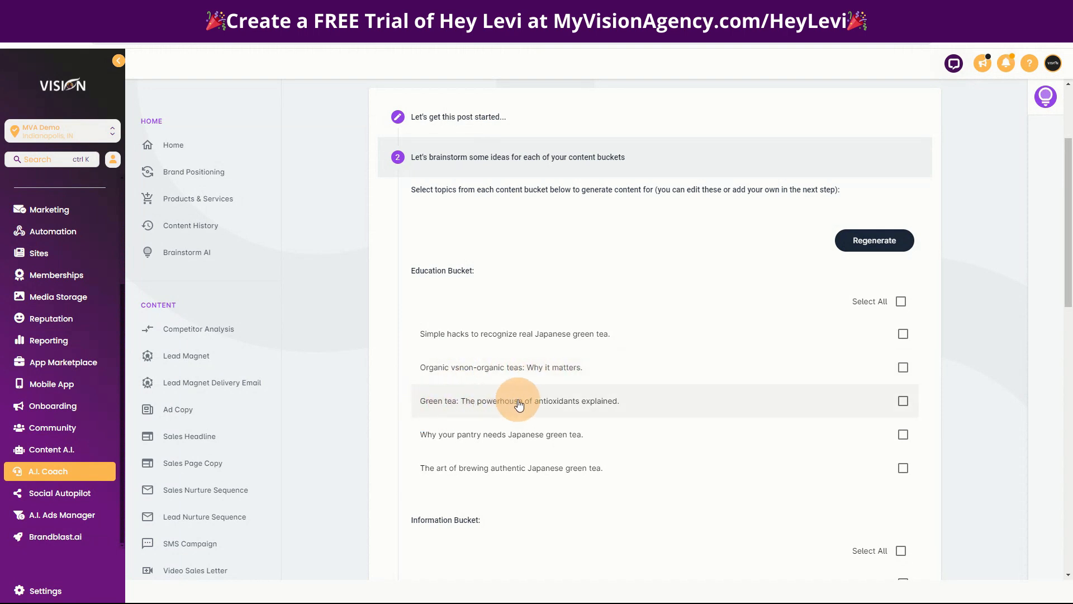
scroll(598, 398, "down", 2)
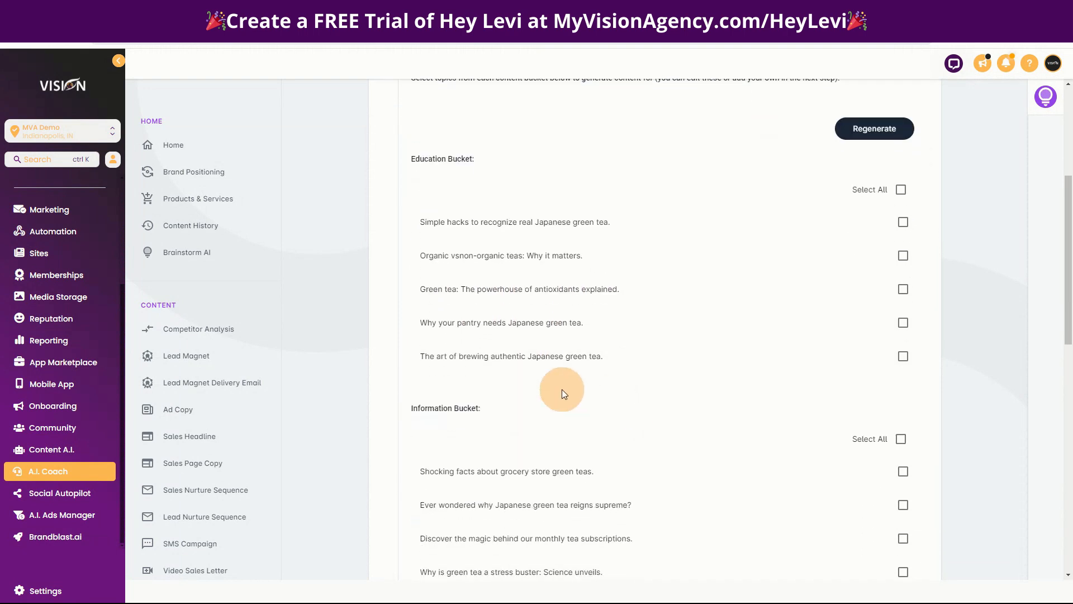
scroll(548, 439, "down", 2)
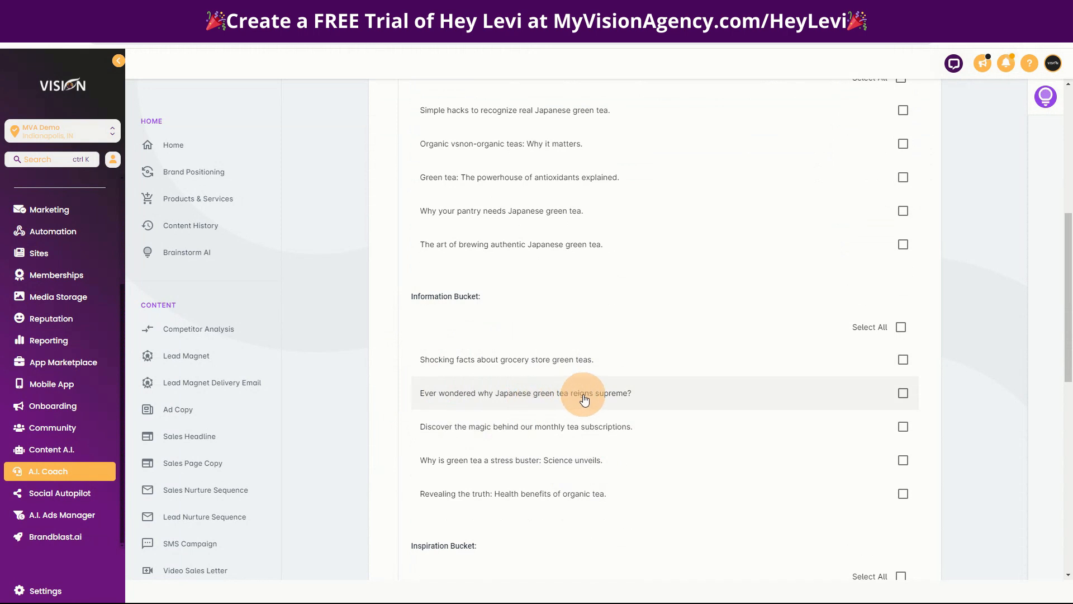
scroll(667, 449, "down", 5)
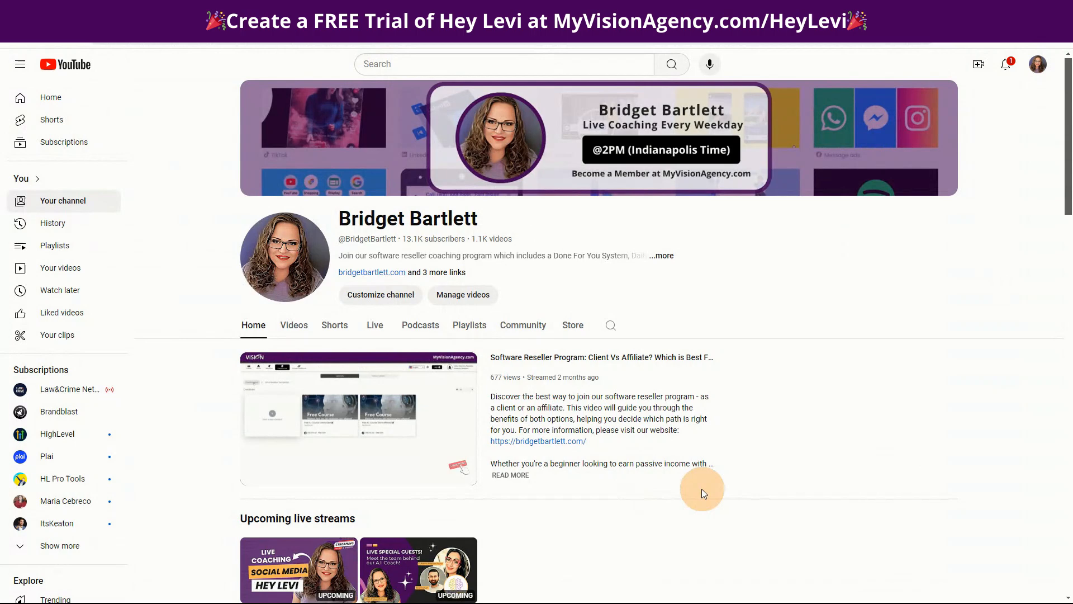
Switch to the YouTube channel page and look over its upcoming and past live streams.
scroll(701, 488, "down", 5)
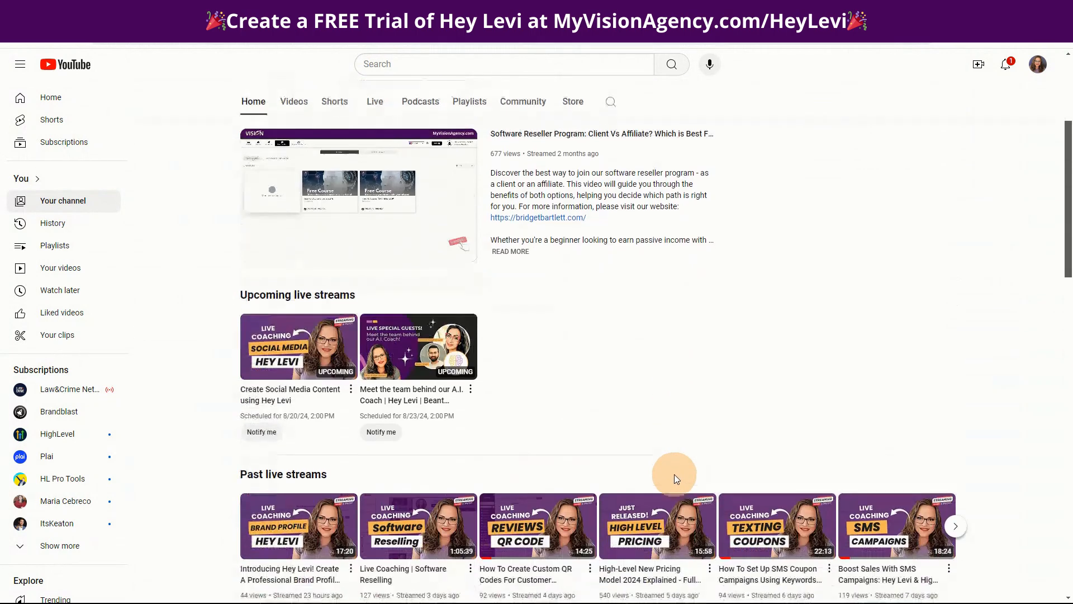
scroll(618, 457, "up", 2)
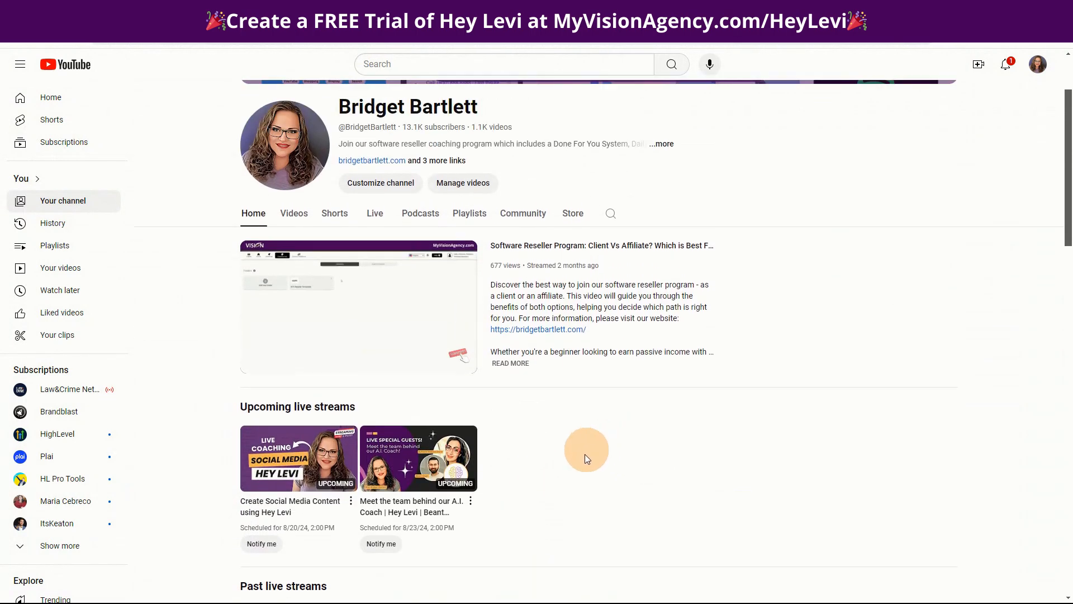
scroll(675, 464, "down", 2)
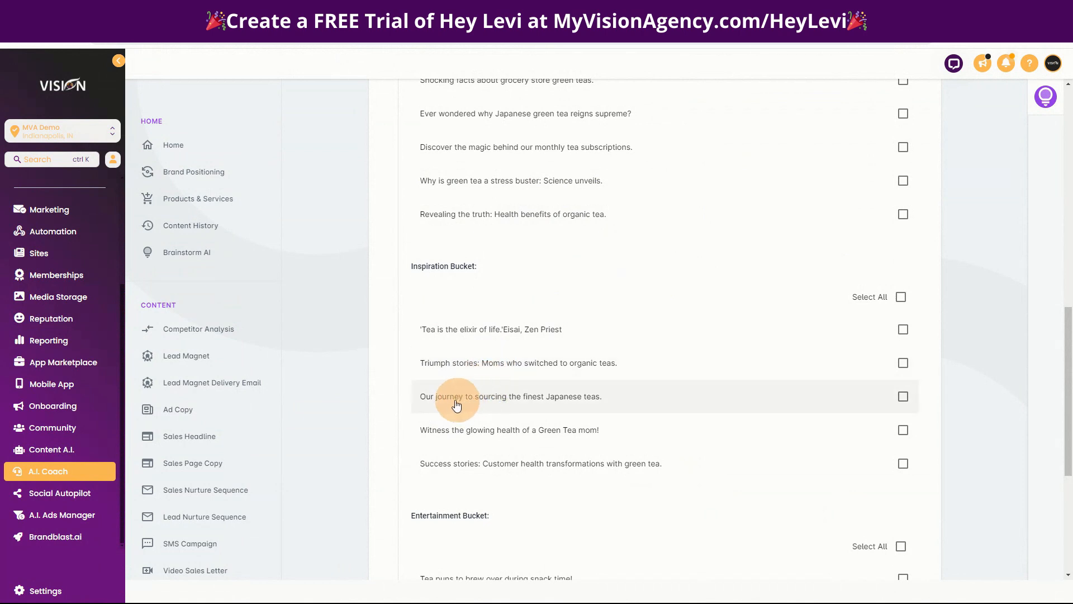
Select all suggested topics in the Education, Information, Inspiration and Entertainment buckets.
scroll(618, 558, "down", 4)
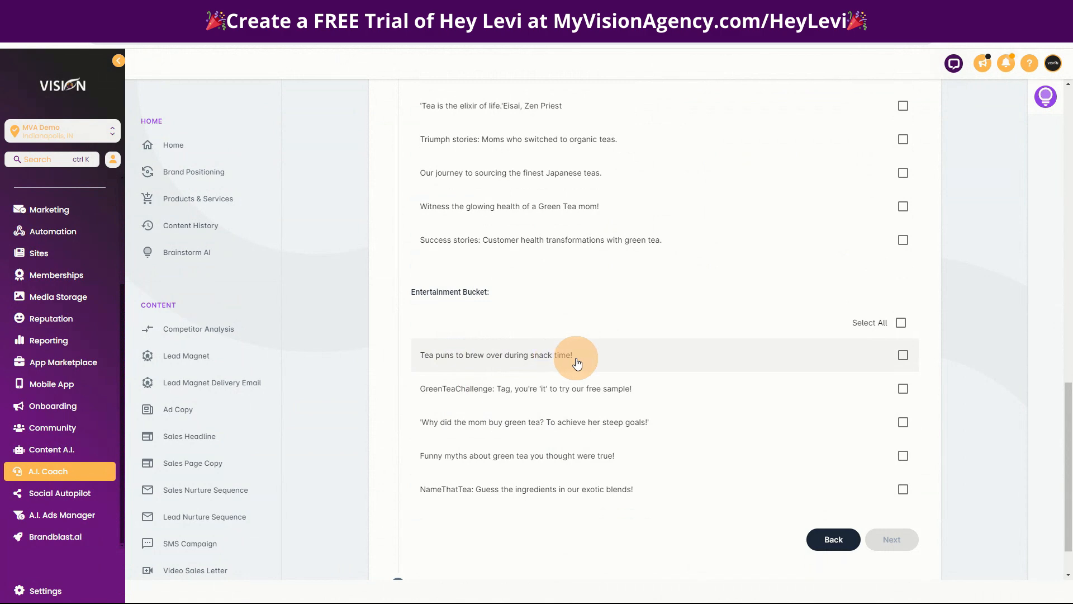
scroll(632, 446, "down", 1)
scroll(583, 466, "up", 7)
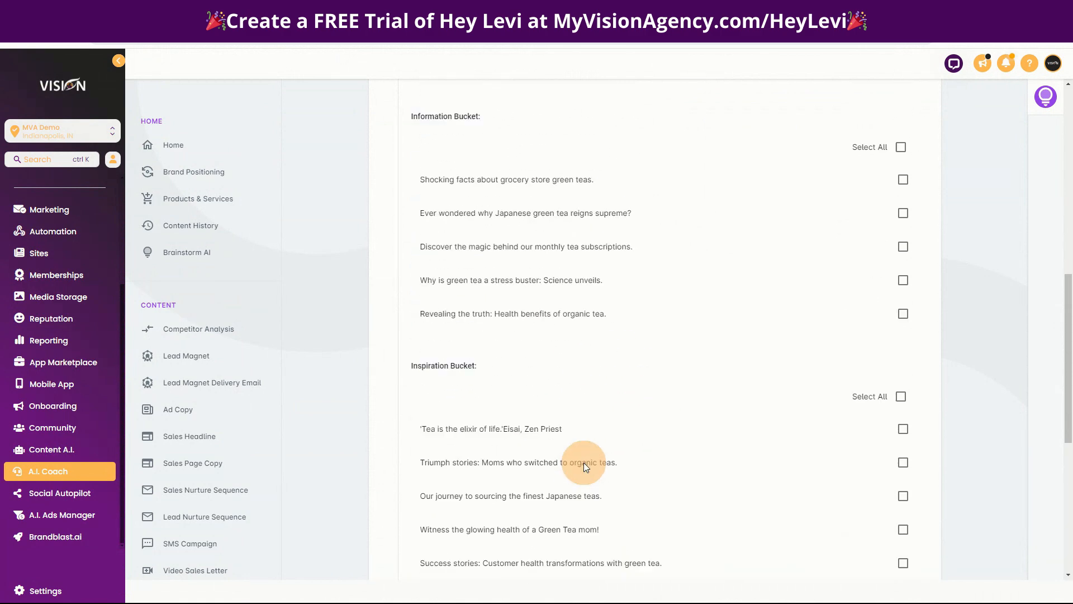
scroll(584, 463, "up", 5)
left_click(900, 191)
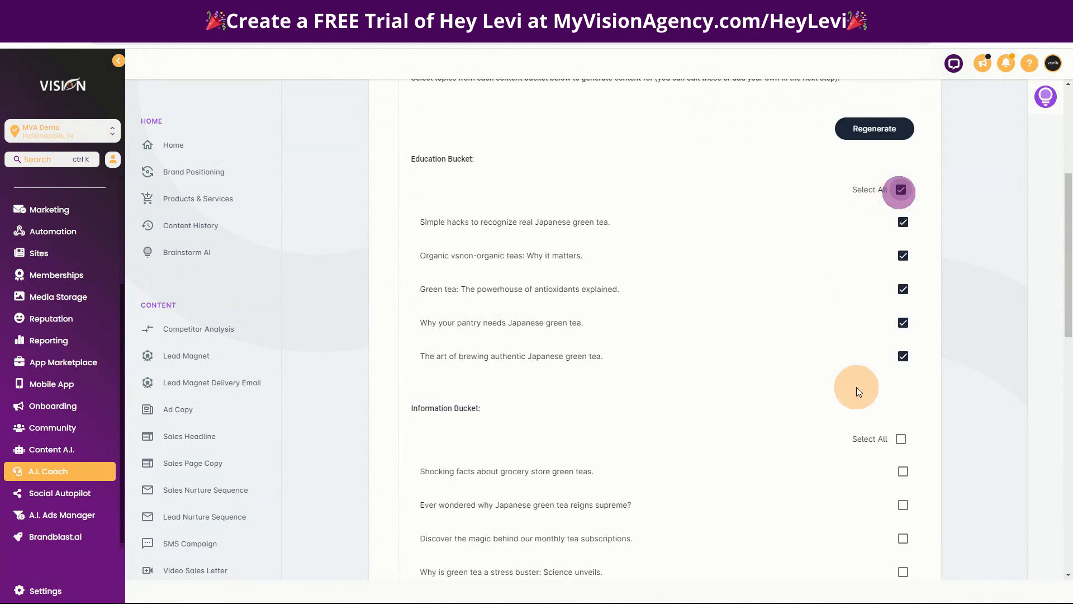
left_click(902, 440)
scroll(683, 486, "down", 5)
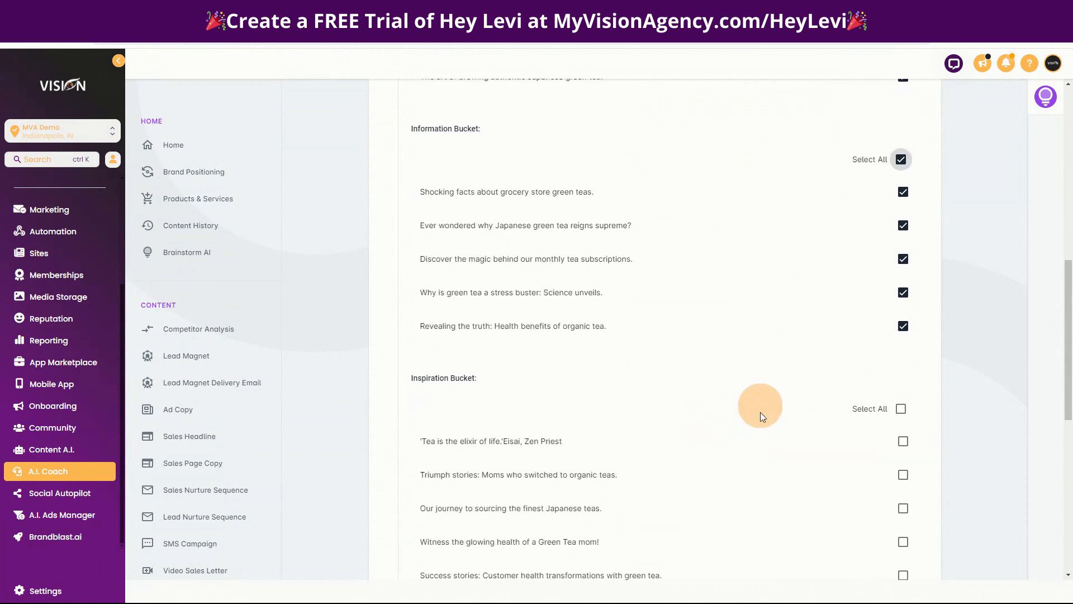
left_click(900, 410)
scroll(697, 489, "down", 6)
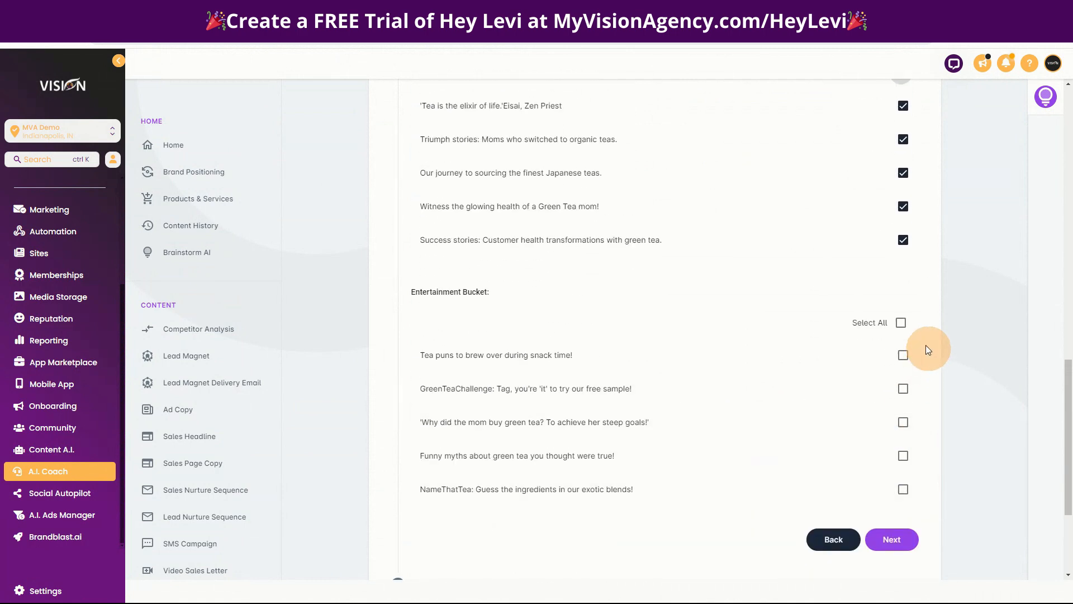
left_click(901, 323)
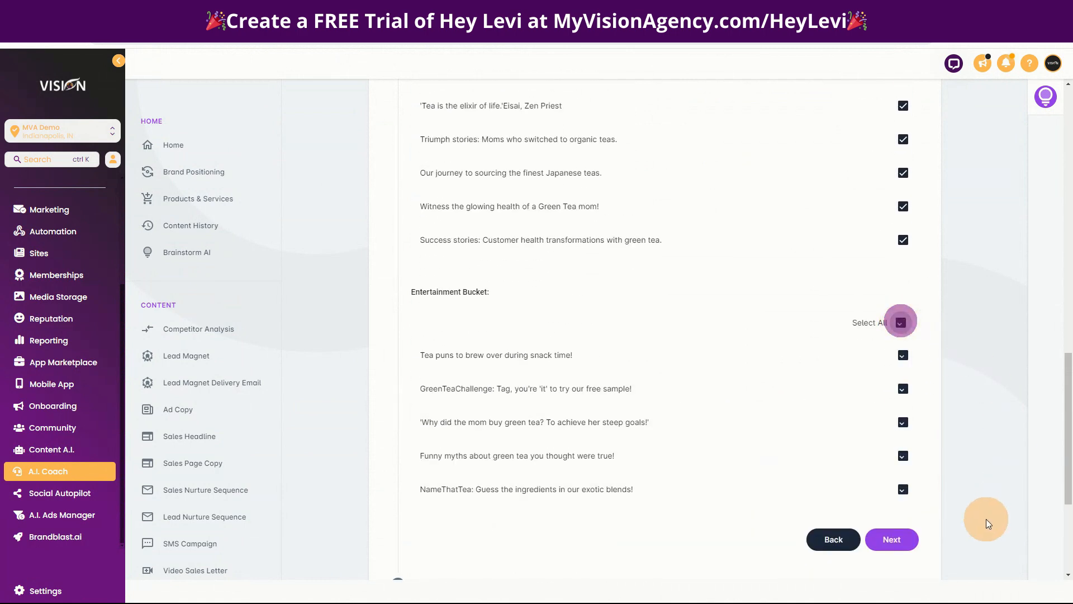
Submit the selected topics and read the instructions for generating Education Bucket content.
left_click(891, 540)
scroll(642, 436, "up", 7)
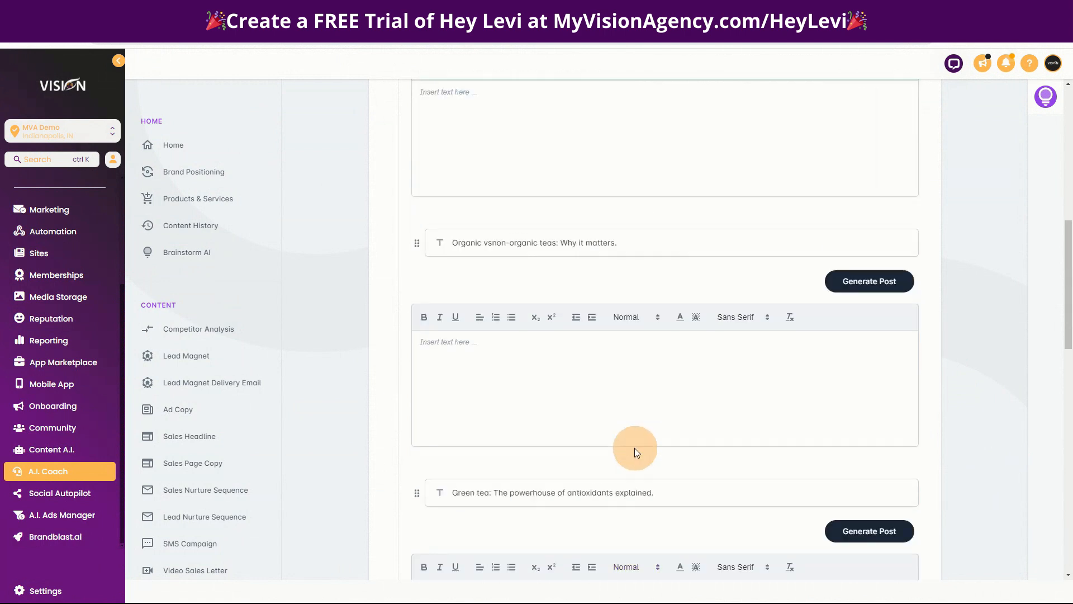
scroll(576, 442, "up", 10)
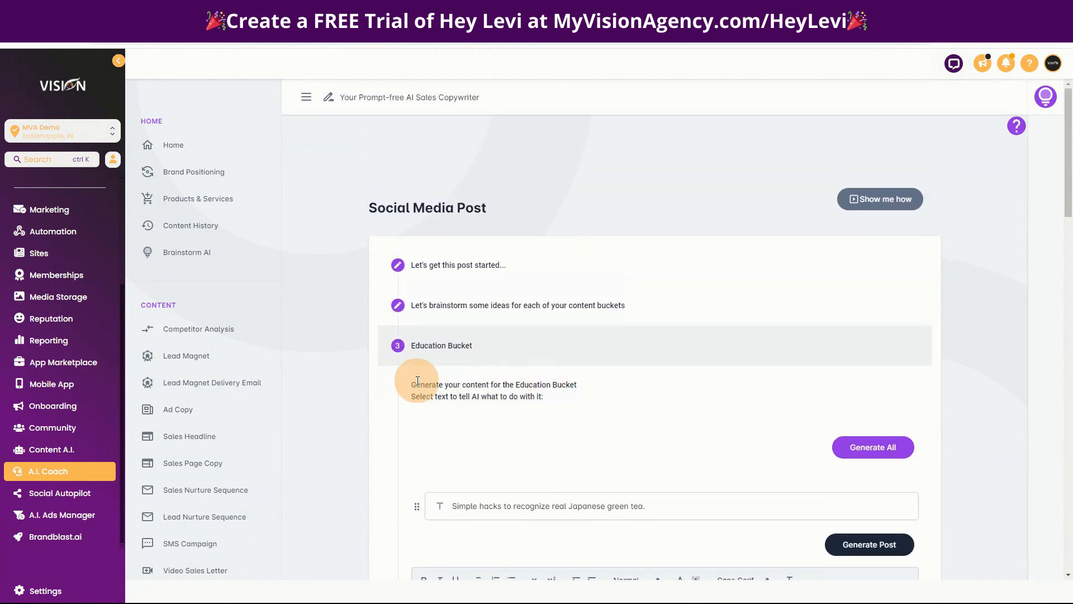
left_click_drag(411, 384, 692, 402)
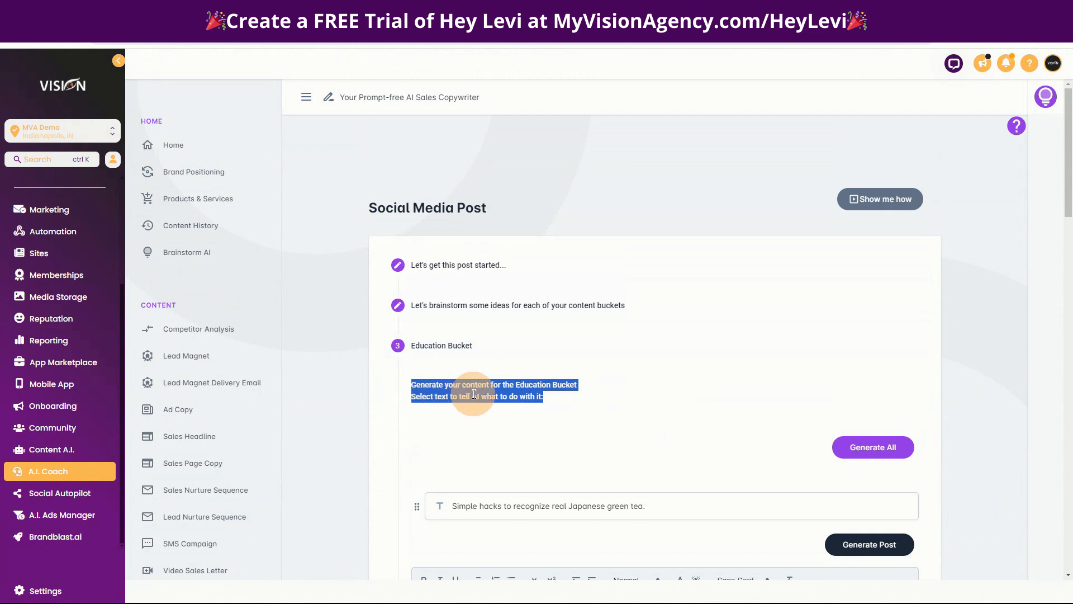
left_click(595, 433)
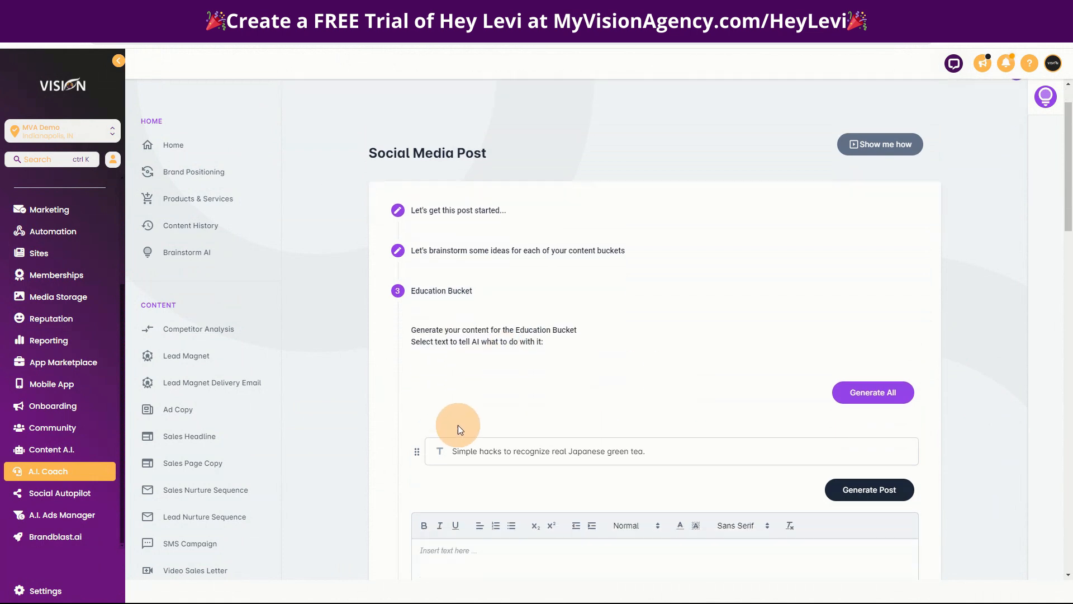
Generate the posts for all Education Bucket topics at once.
scroll(458, 424, "down", 3)
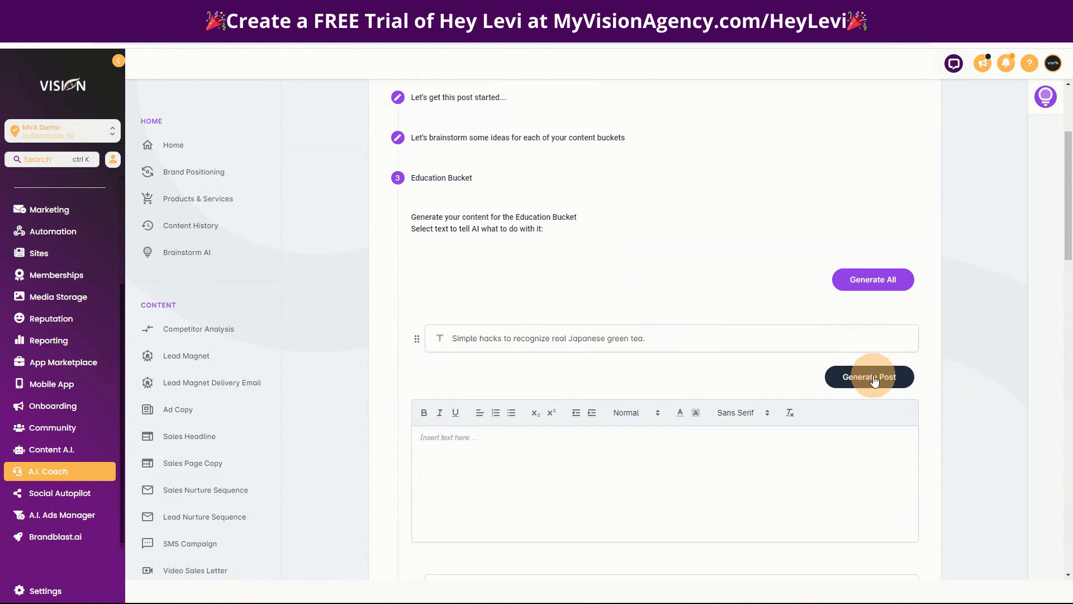
scroll(686, 448, "down", 3)
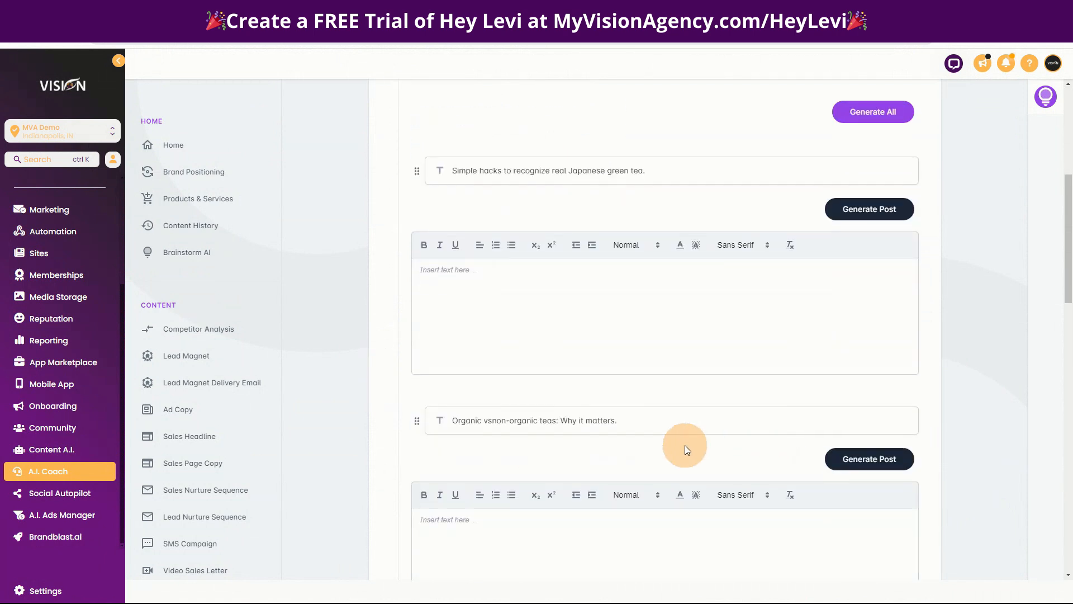
scroll(759, 481, "up", 4)
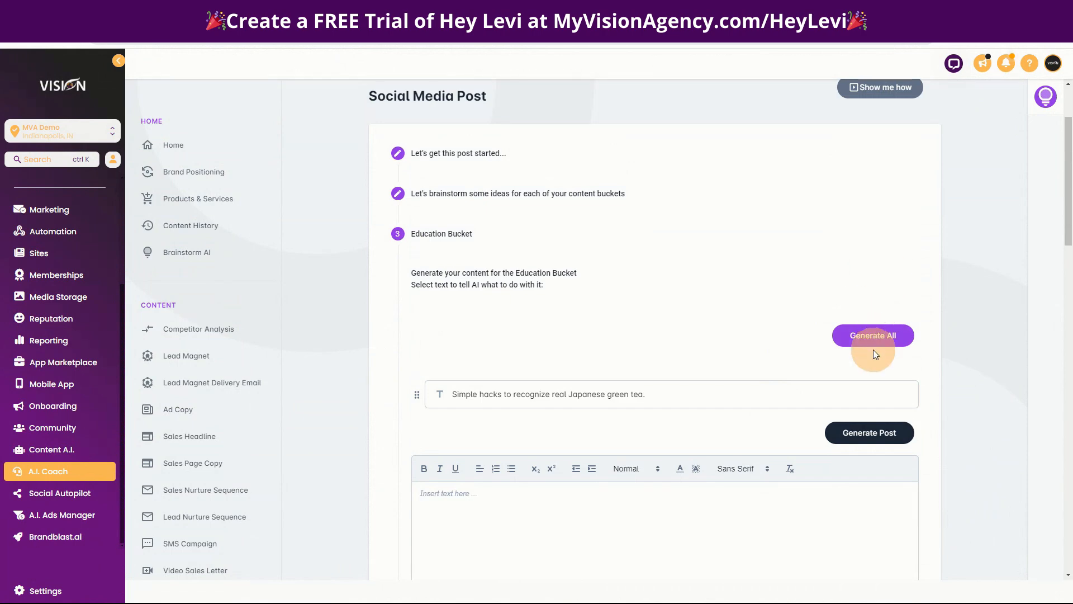
left_click(870, 335)
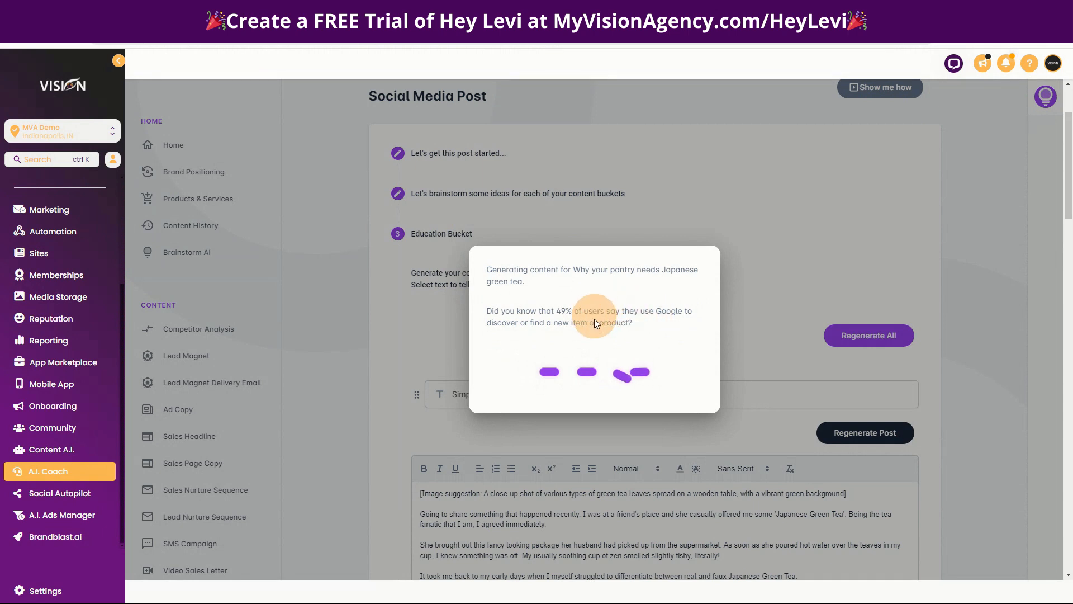
Review the generated post for the topic "Simple hacks to recognize real Japanese green tea.".
scroll(628, 334, "down", 1)
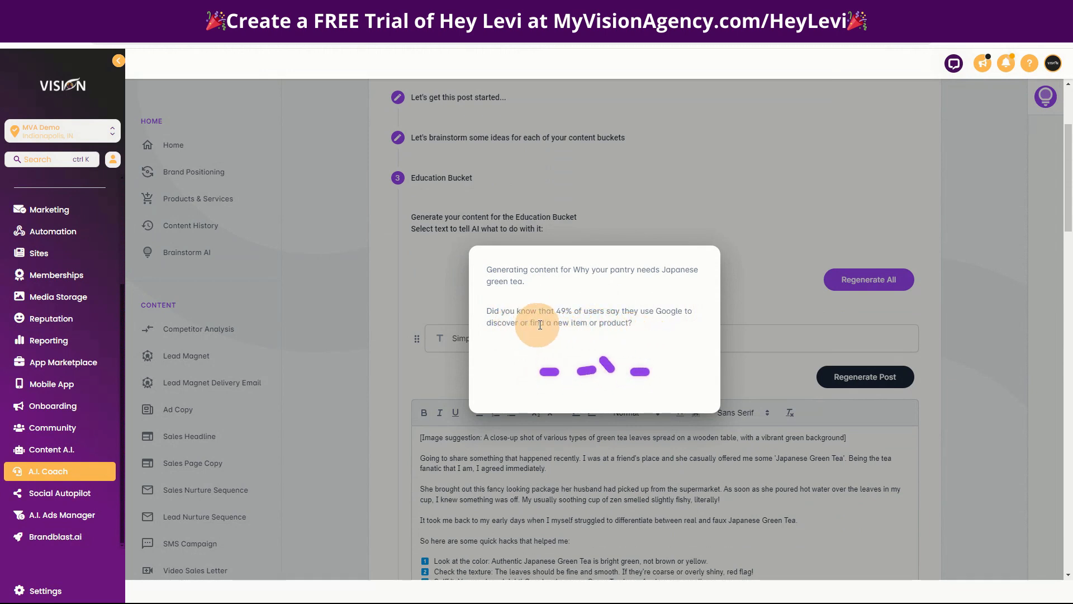
scroll(941, 404, "down", 1)
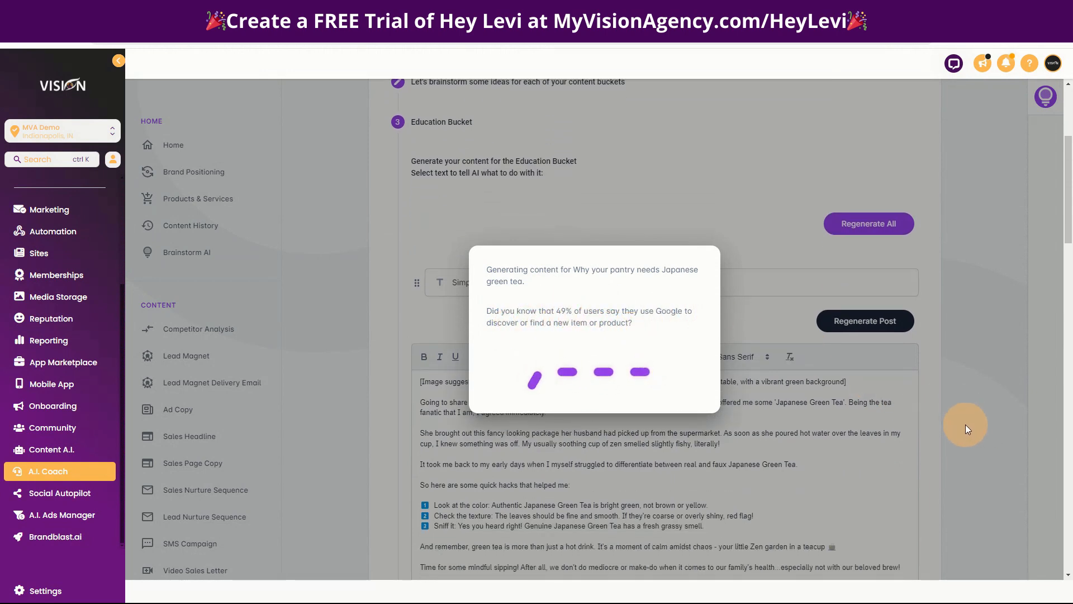
scroll(965, 427, "down", 3)
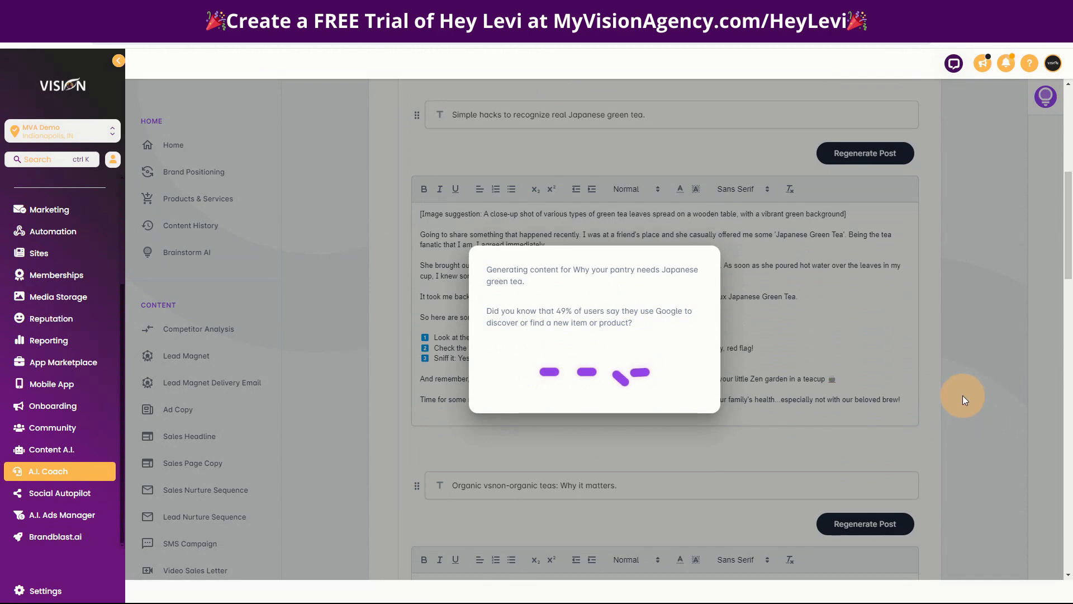
scroll(963, 439, "up", 1)
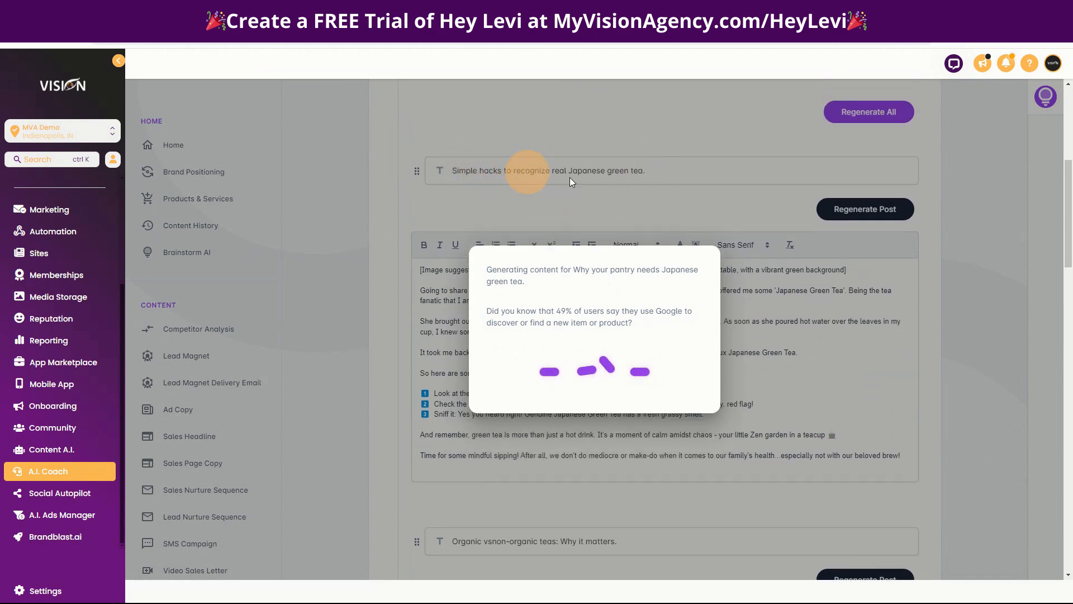
scroll(937, 354, "up", 2)
scroll(938, 353, "down", 3)
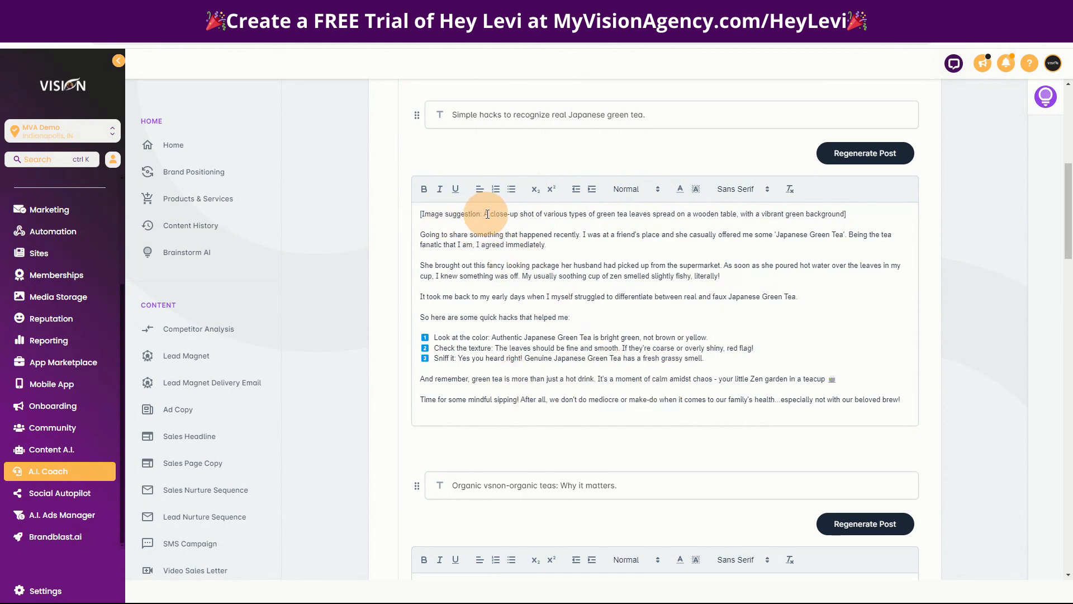
Select the text starting at the first post's image suggestion and view the AI editing options offered for it.
left_click_drag(488, 214, 844, 219)
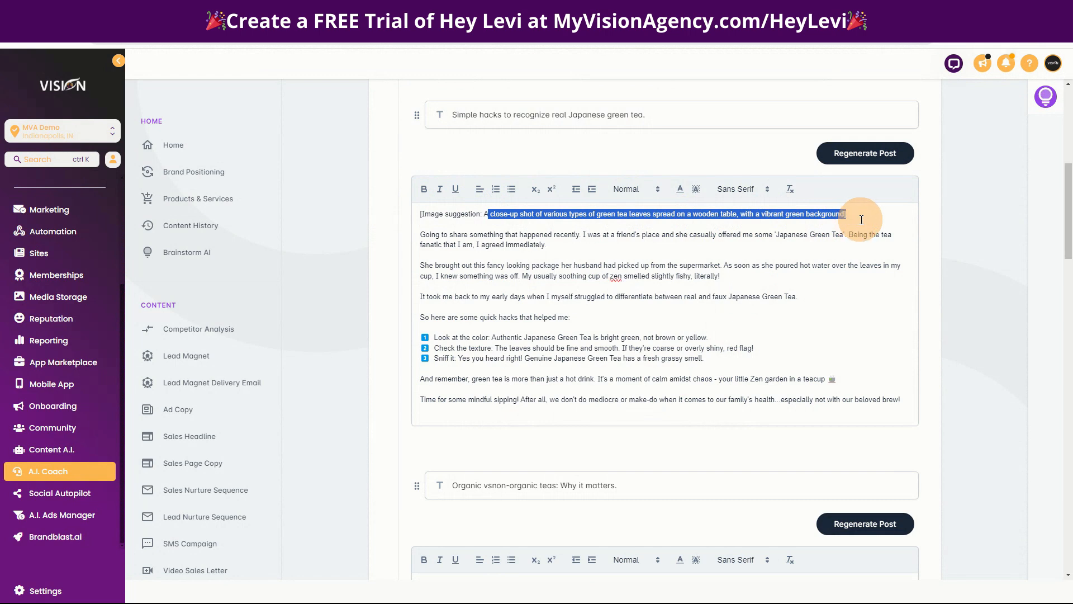
left_click_drag(861, 220, 861, 219)
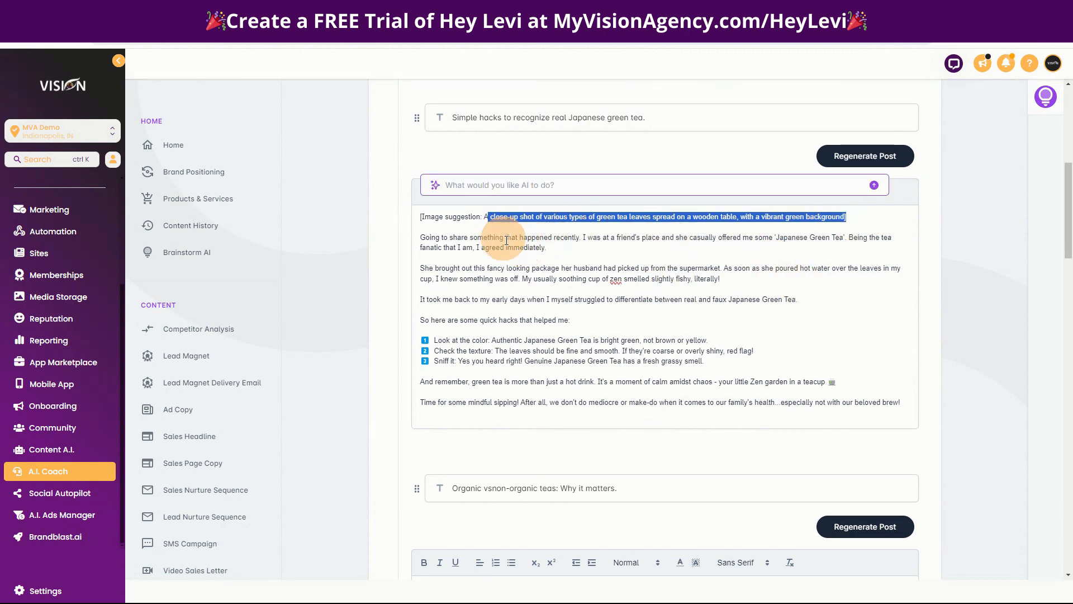
left_click(484, 215)
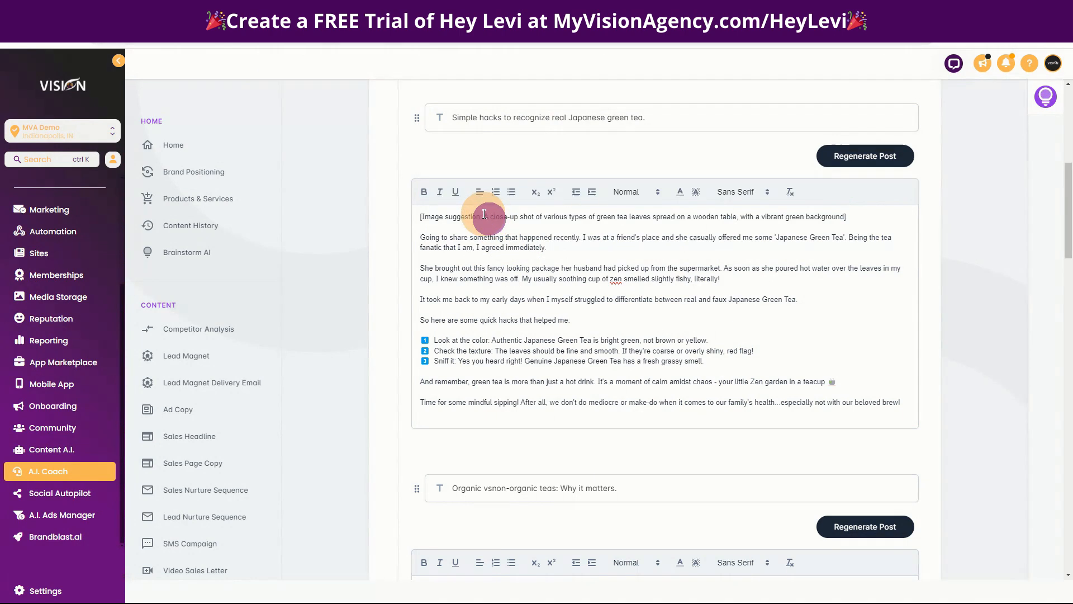
left_click_drag(484, 217, 862, 402)
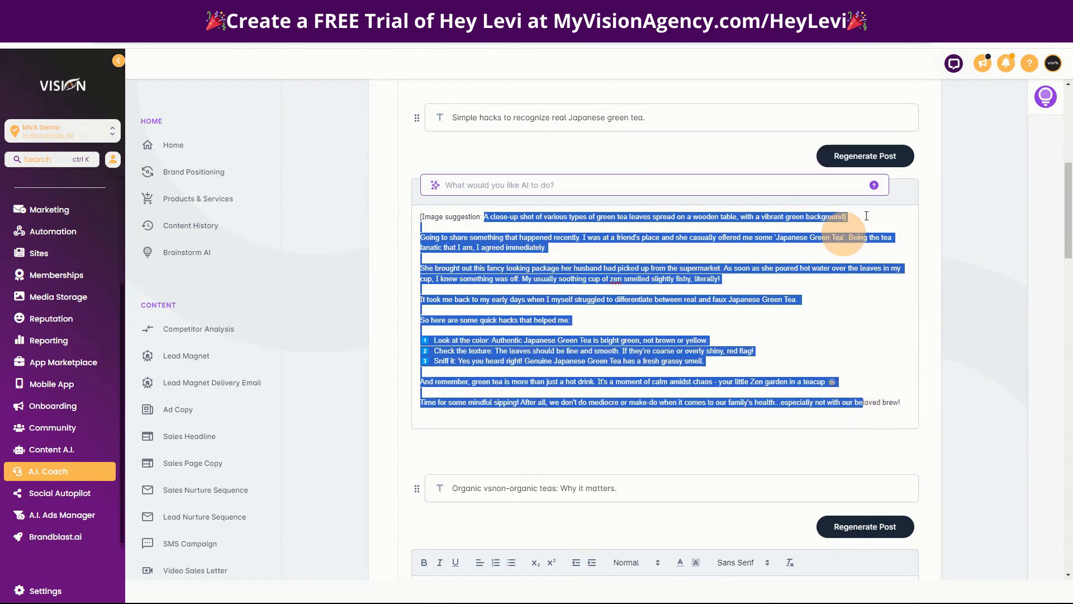
left_click(535, 187)
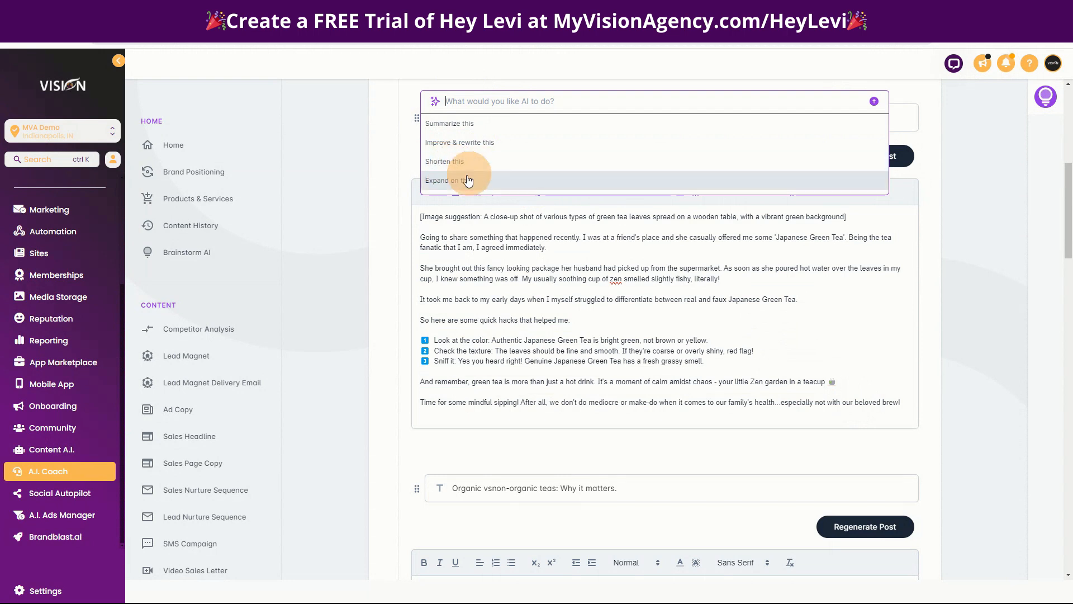
left_click(482, 258)
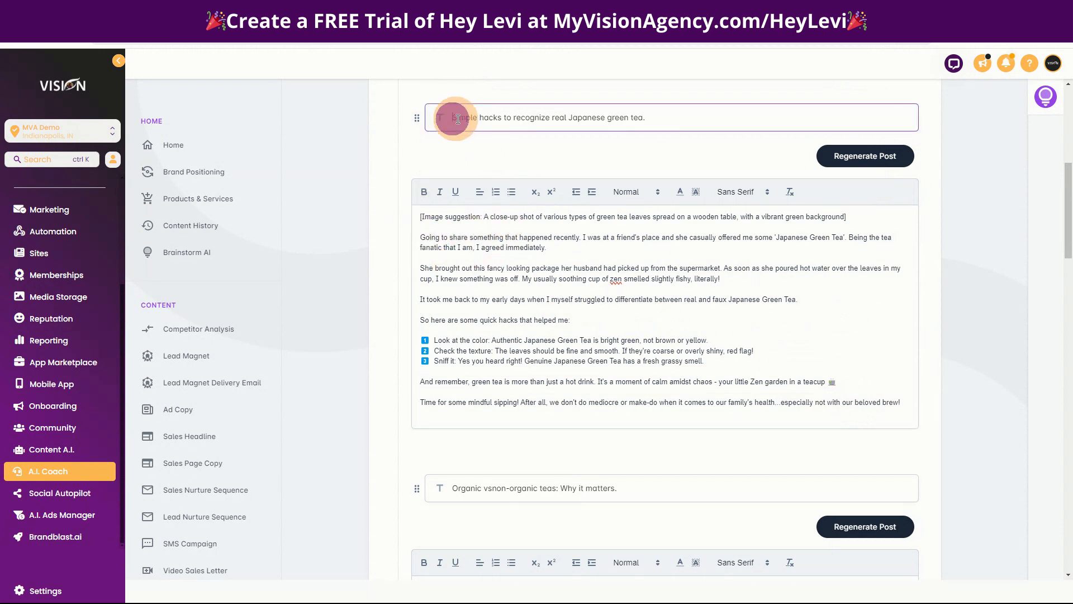
Read the post on recognizing real Japanese green tea from its topic through the story and the quick hacks.
left_click_drag(454, 118, 697, 128)
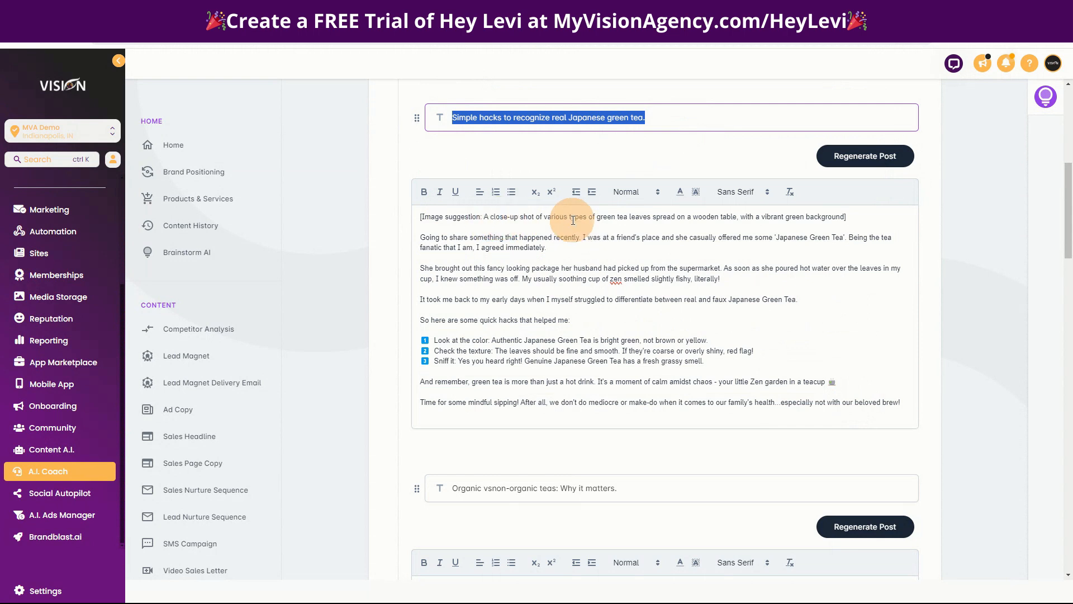
left_click_drag(420, 237, 608, 249)
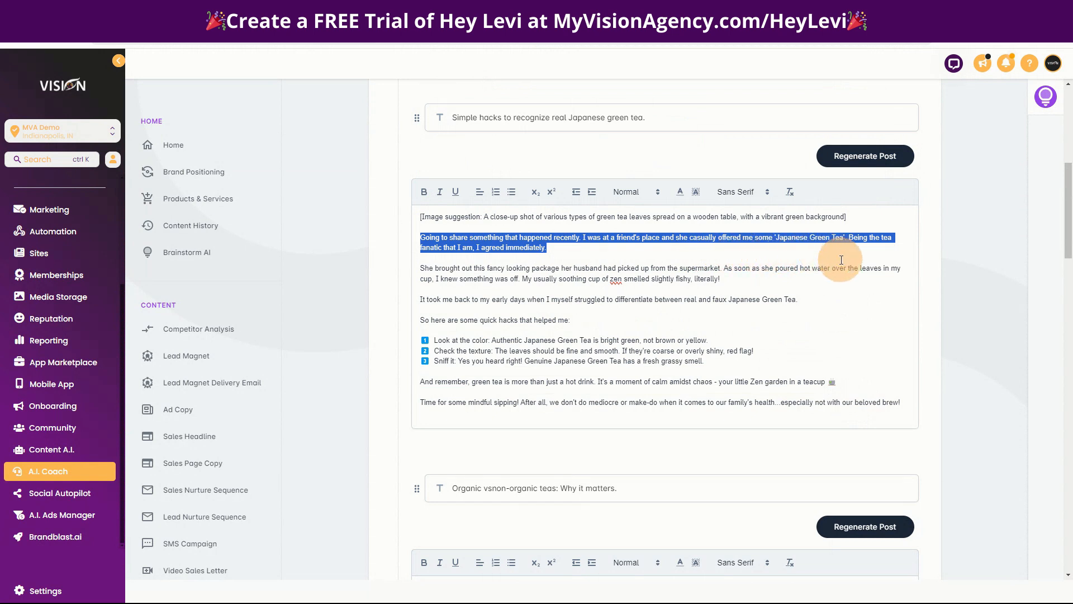
left_click_drag(839, 262, 837, 276)
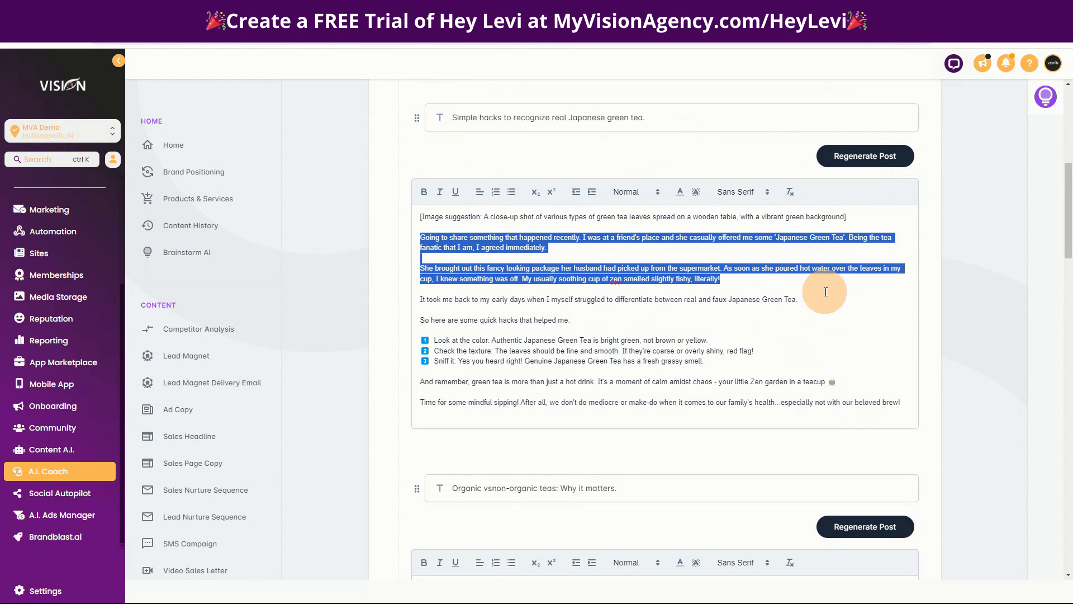
left_click_drag(826, 293, 826, 300)
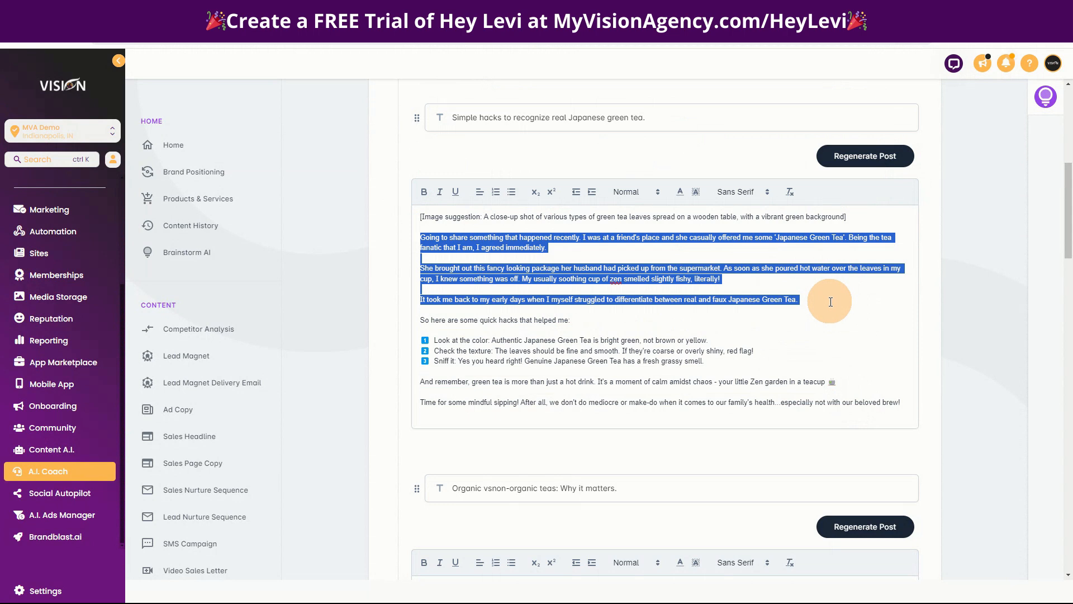
left_click_drag(833, 317, 829, 328)
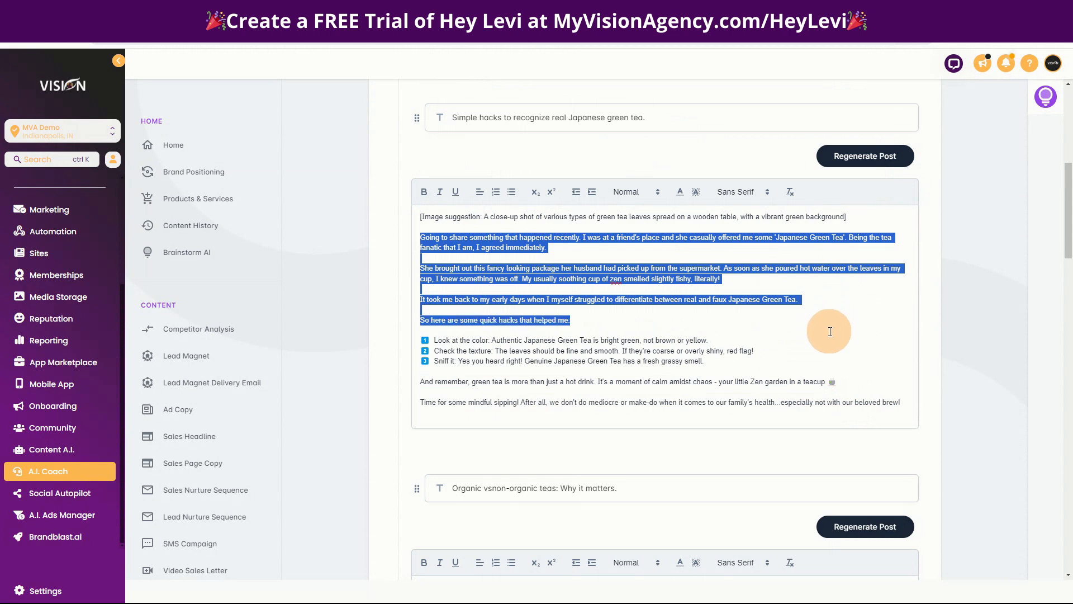
left_click_drag(830, 335, 776, 346)
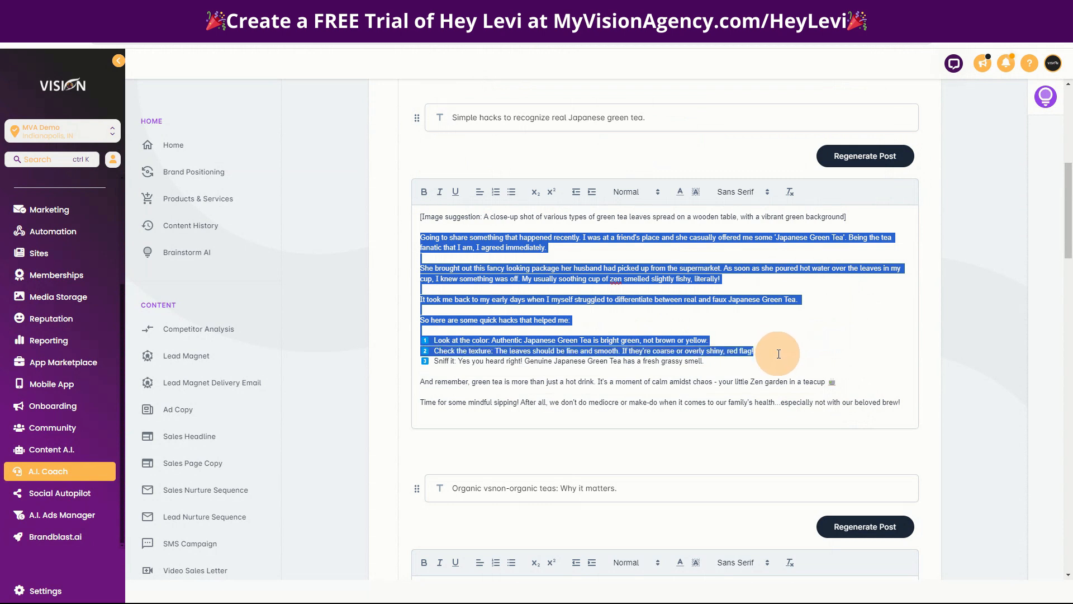
left_click_drag(782, 358, 838, 377)
left_click(845, 377)
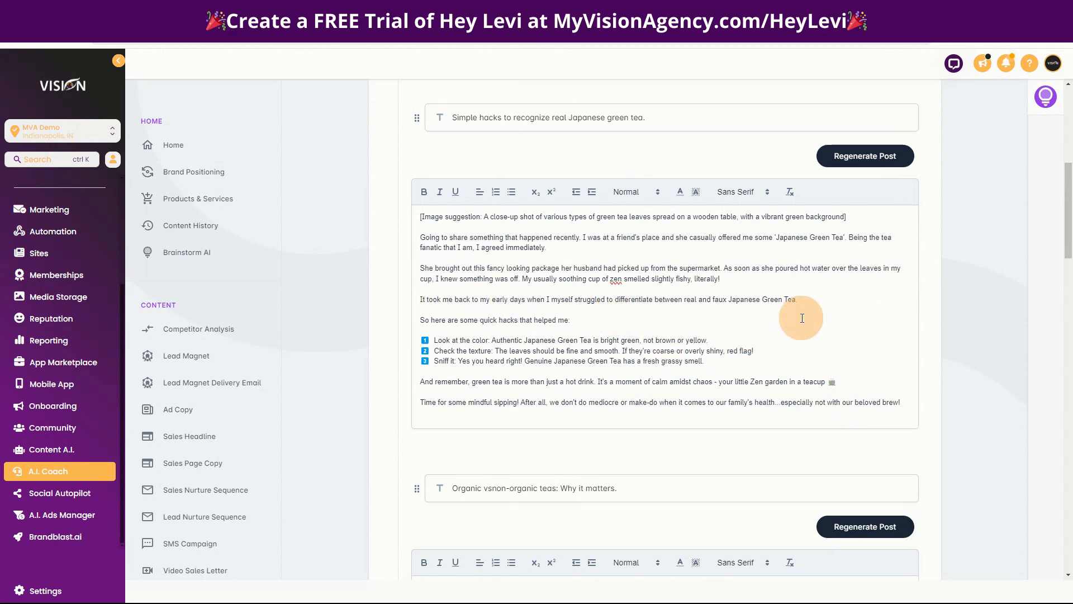
Continue from the Education Bucket to the Information Bucket and generate the posts for all its topics at once.
scroll(827, 313, "down", 1)
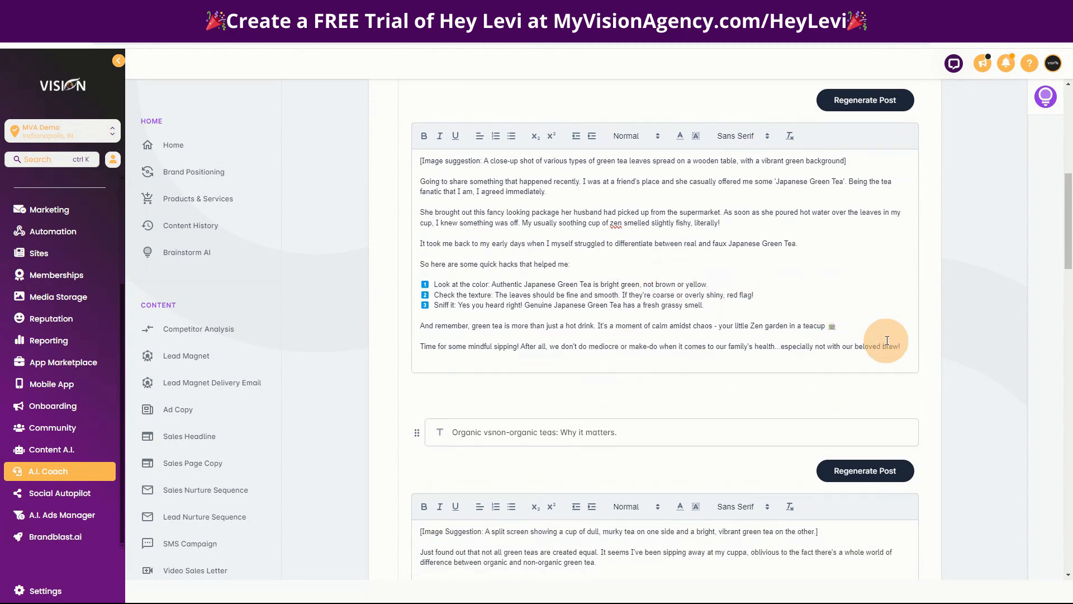
scroll(821, 335, "down", 8)
scroll(826, 393, "down", 20)
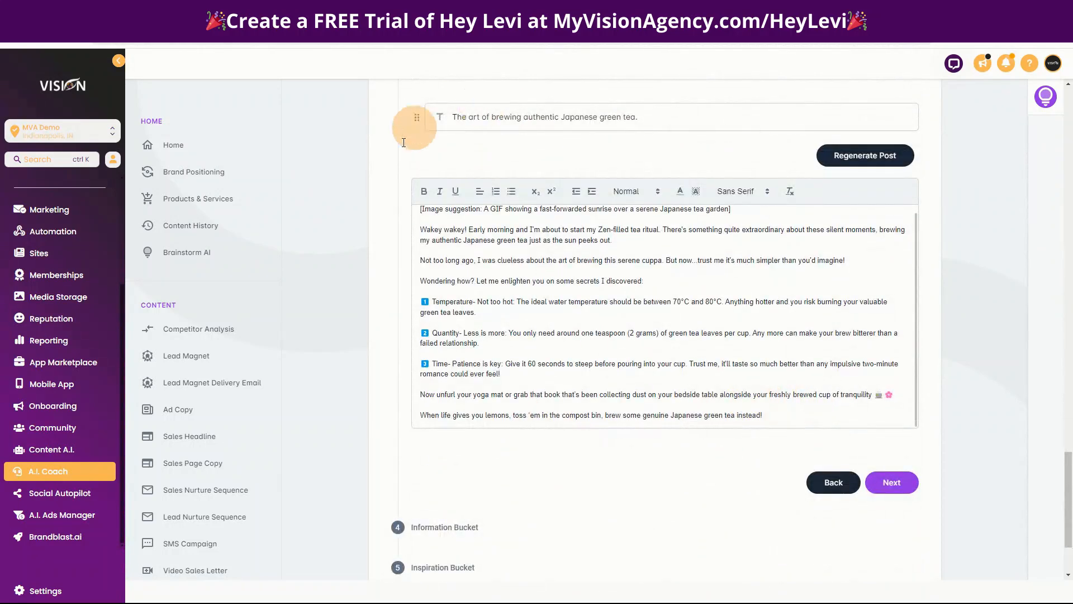
left_click(892, 487)
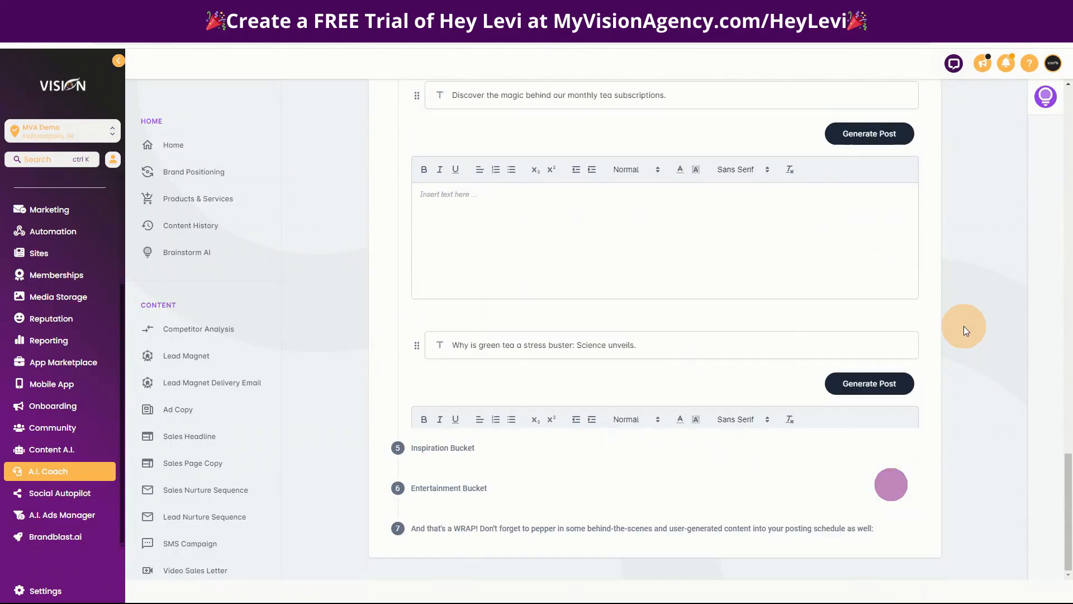
scroll(594, 489, "up", 8)
scroll(594, 488, "up", 13)
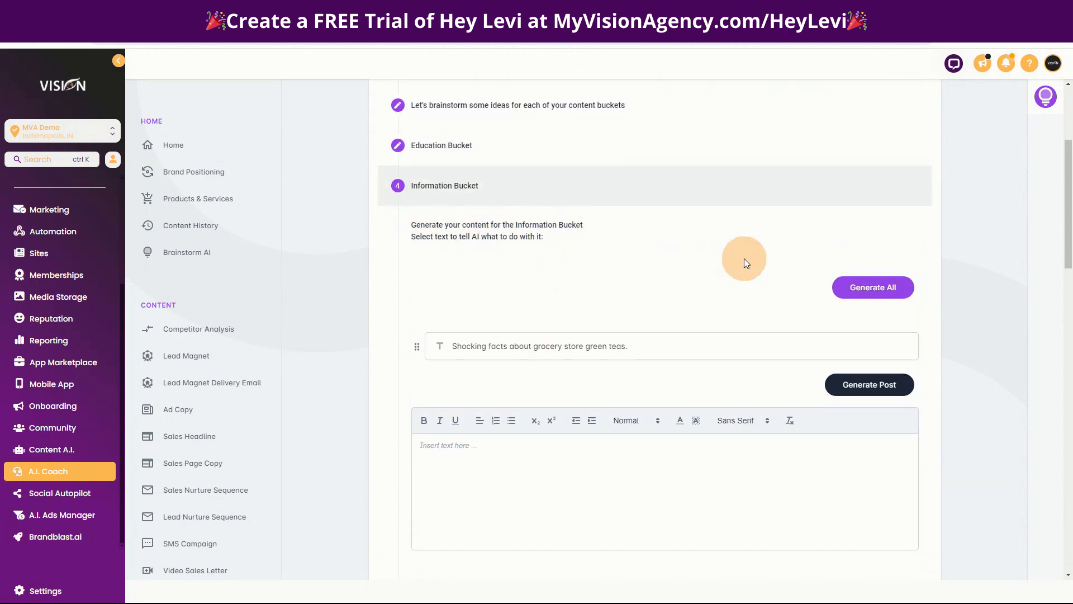
left_click(875, 291)
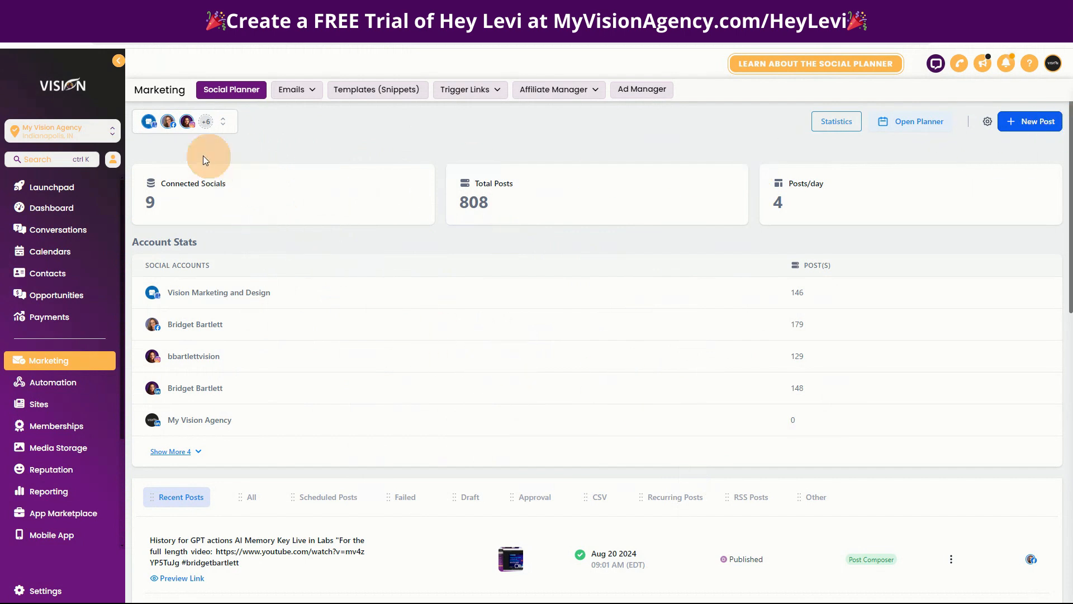
Check the connected accounts in the Social Planner, then create a new post addressed to the personal Facebook profile.
left_click(223, 125)
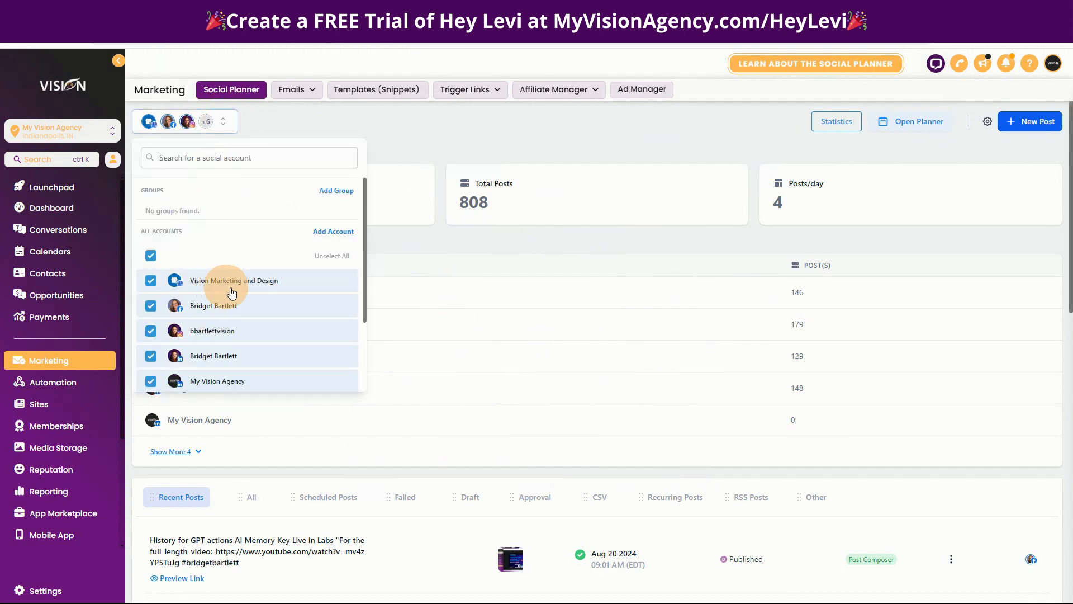
left_click(538, 137)
left_click(1040, 122)
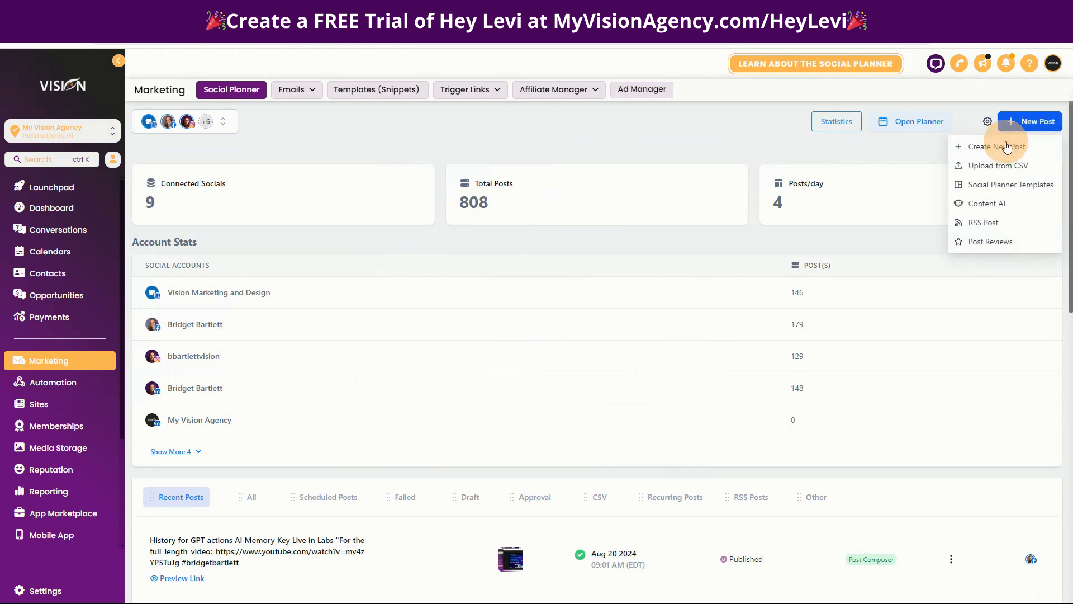
left_click(985, 148)
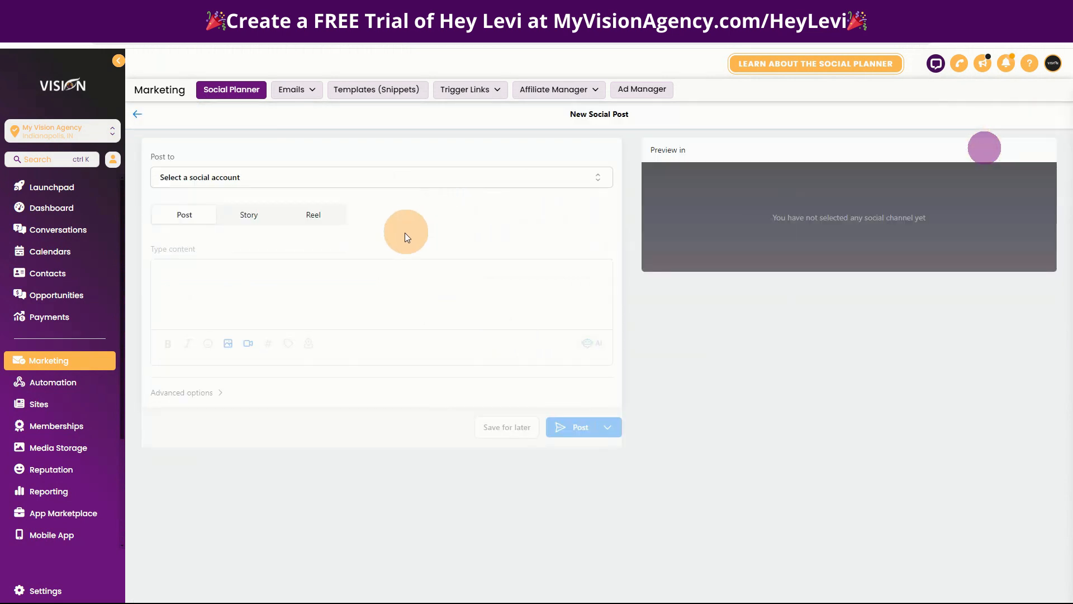
left_click(199, 133)
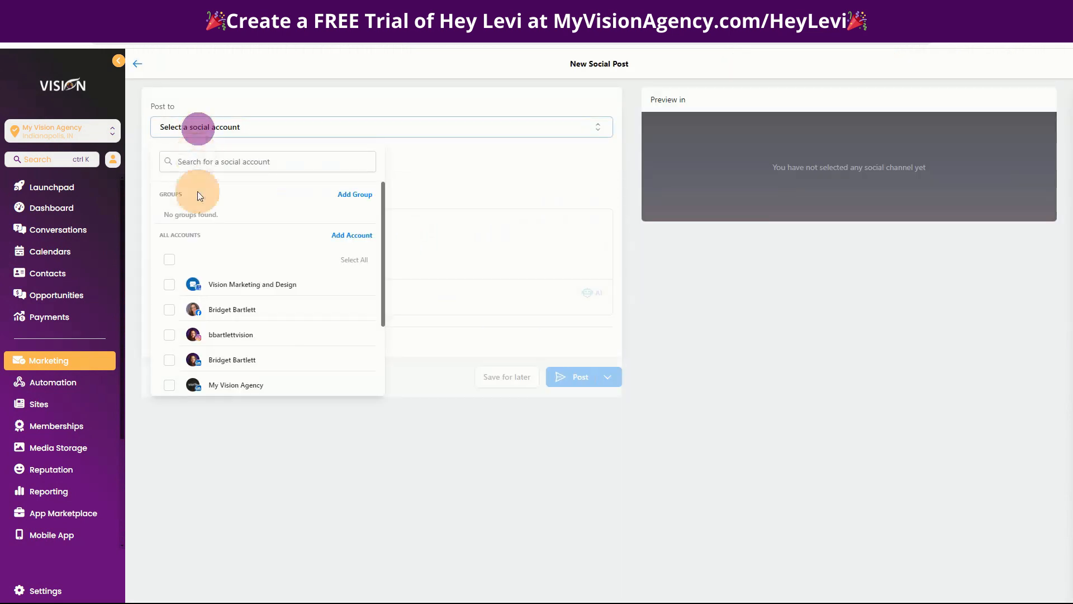
left_click(170, 311)
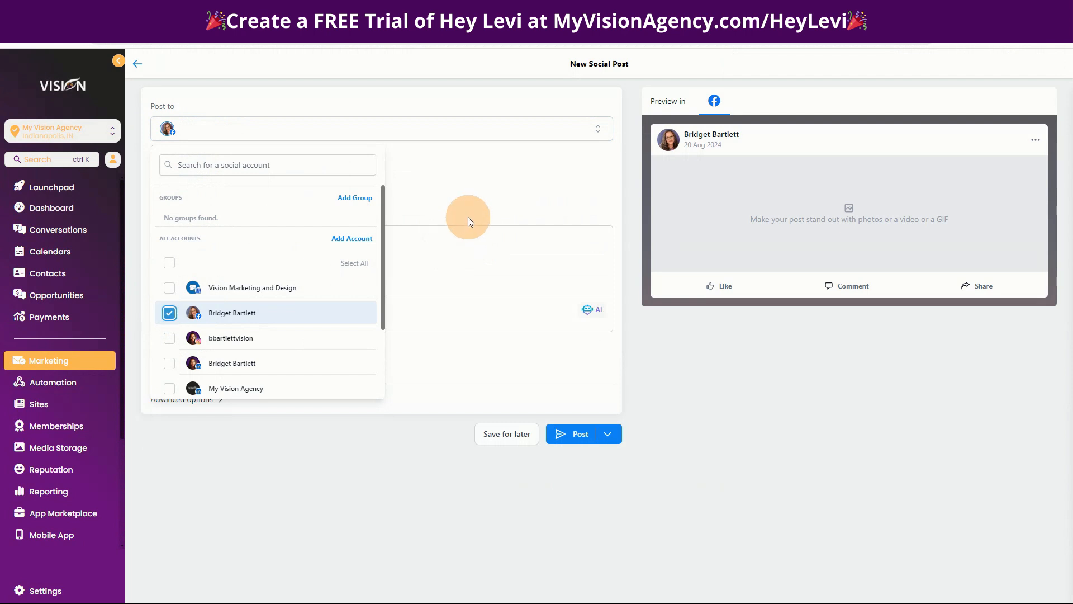
left_click(527, 185)
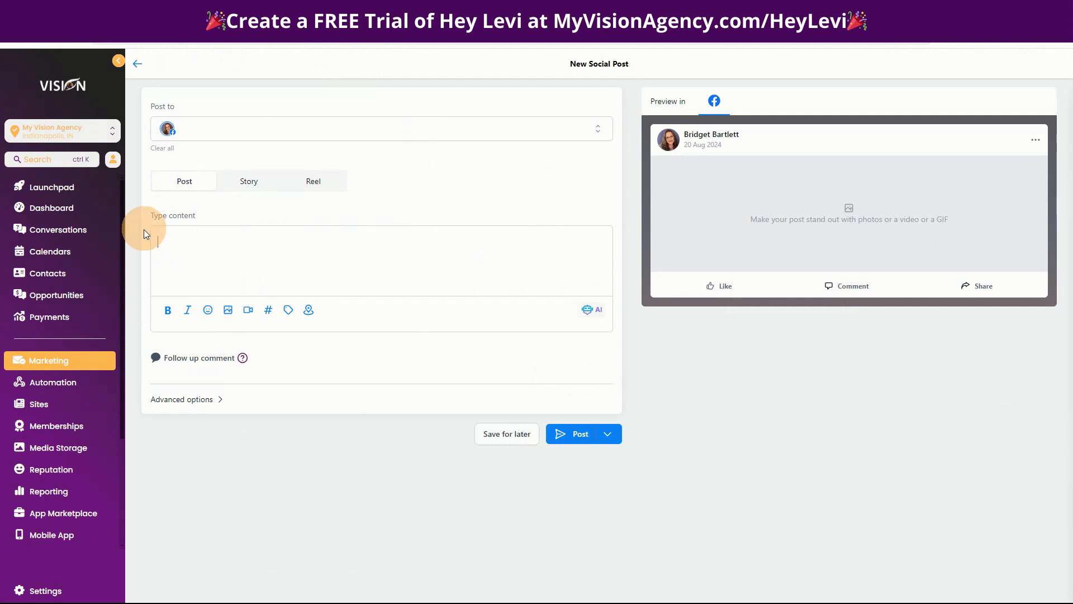
Open AI image creation for the new post, ready for an image description.
left_click(158, 242)
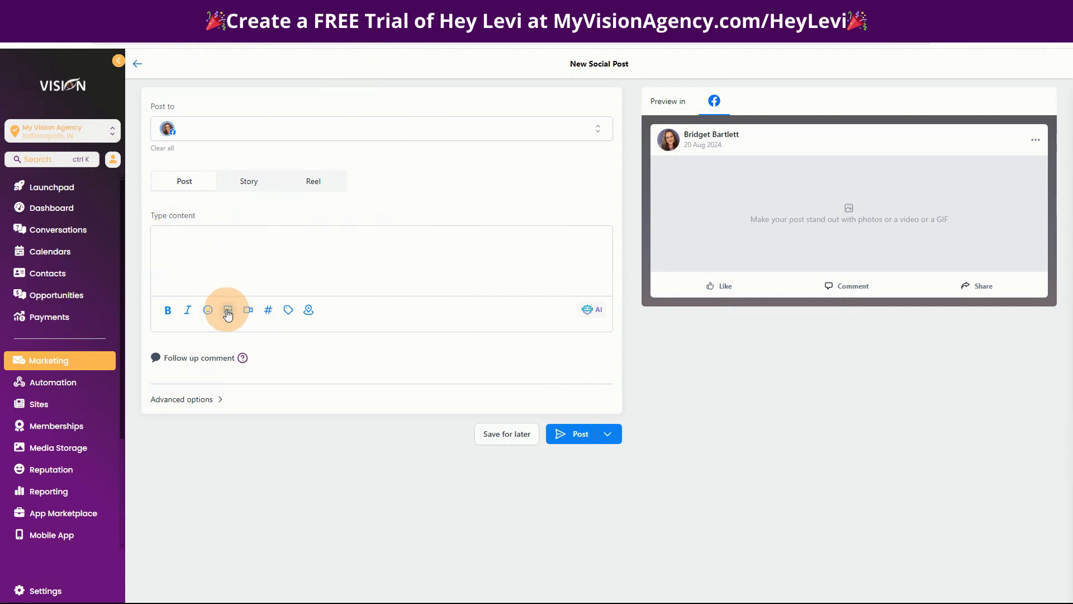
left_click(228, 309)
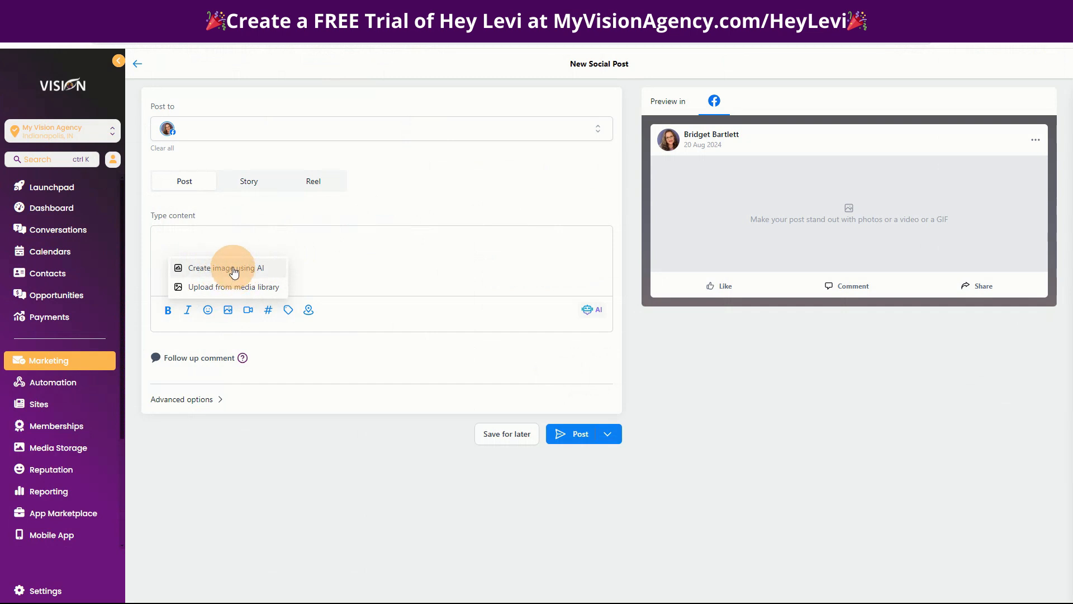
left_click(192, 233)
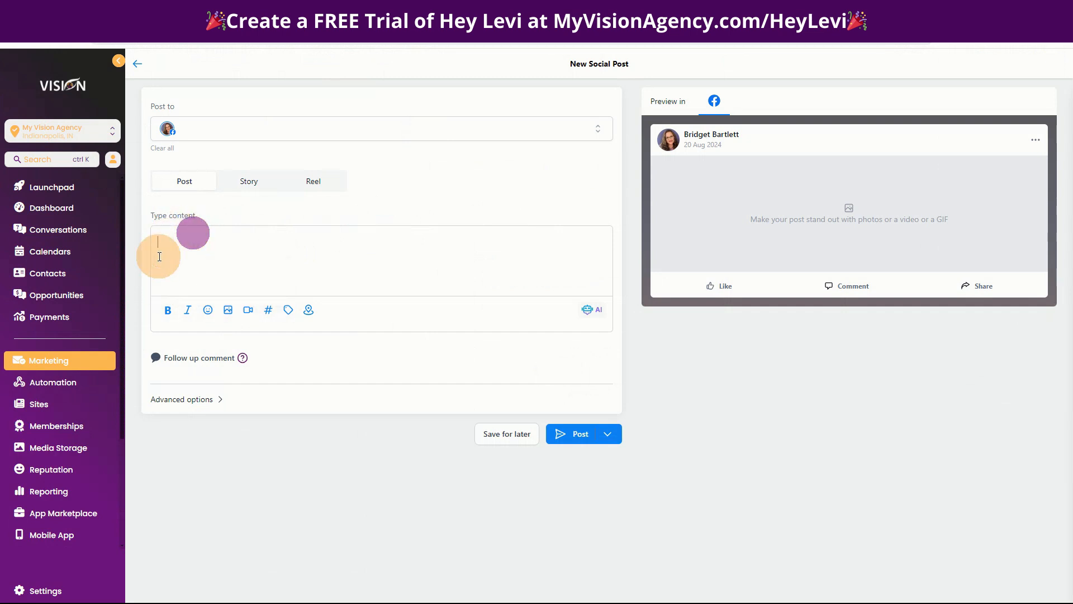
left_click(228, 309)
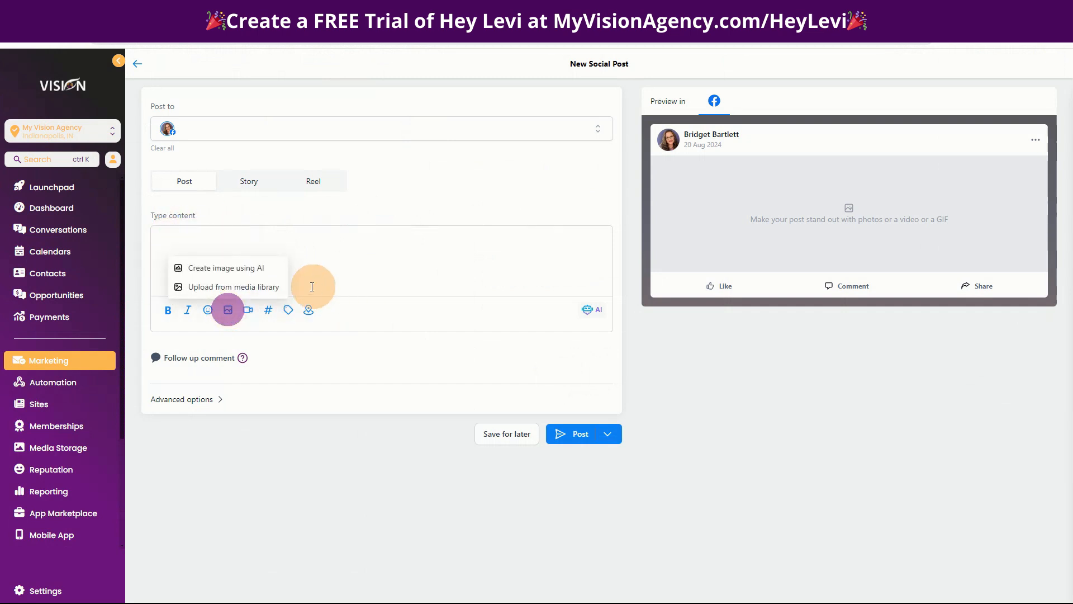
left_click(217, 274)
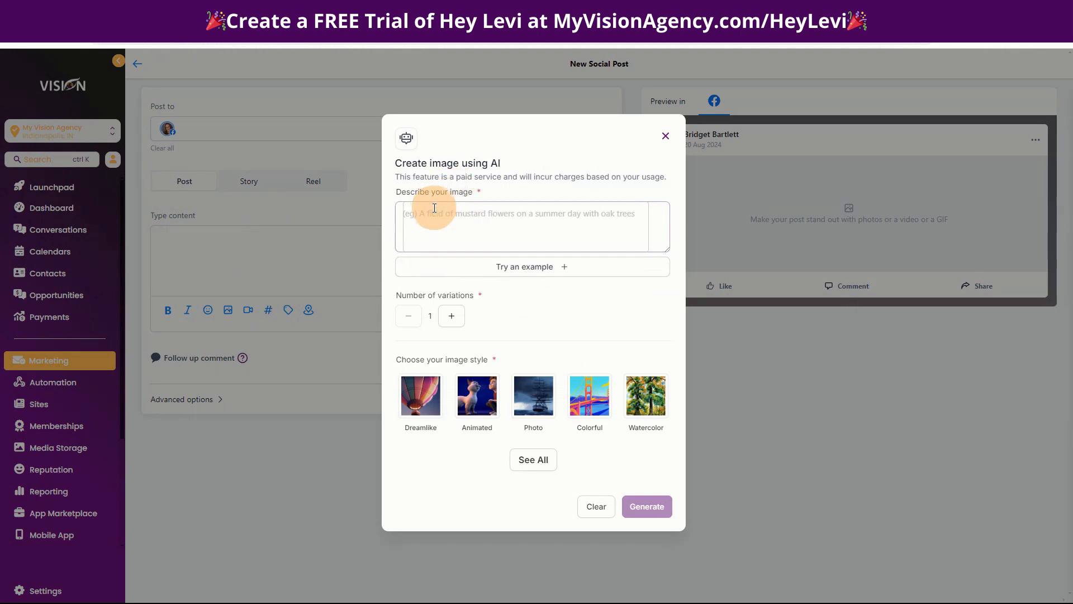
left_click(435, 208)
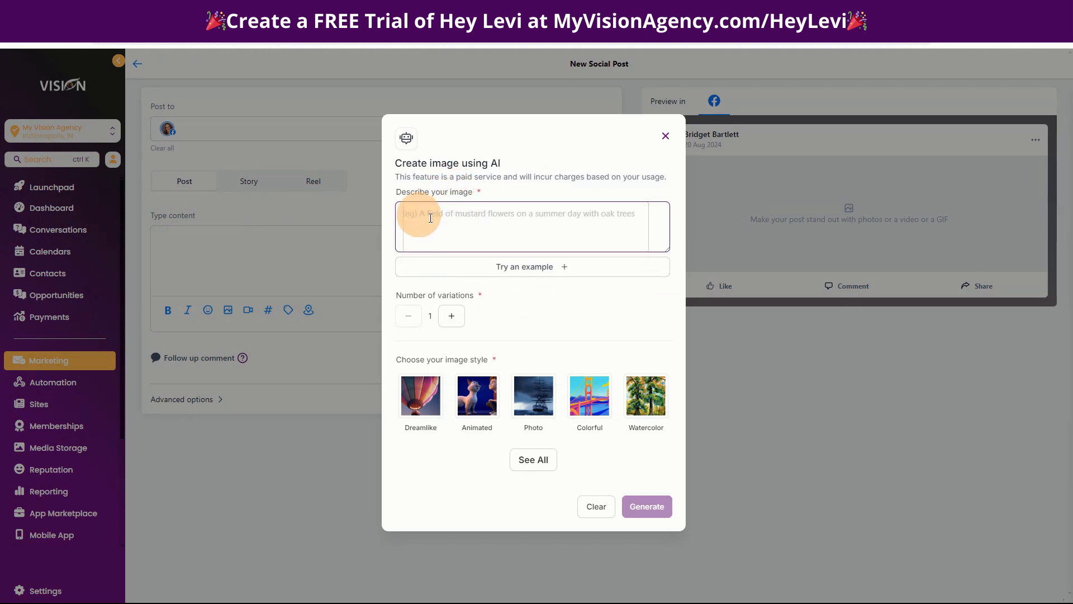
Set the number of image variations to 3 and browse all Photography, Digital Art and Fine Art image styles.
left_click(454, 316)
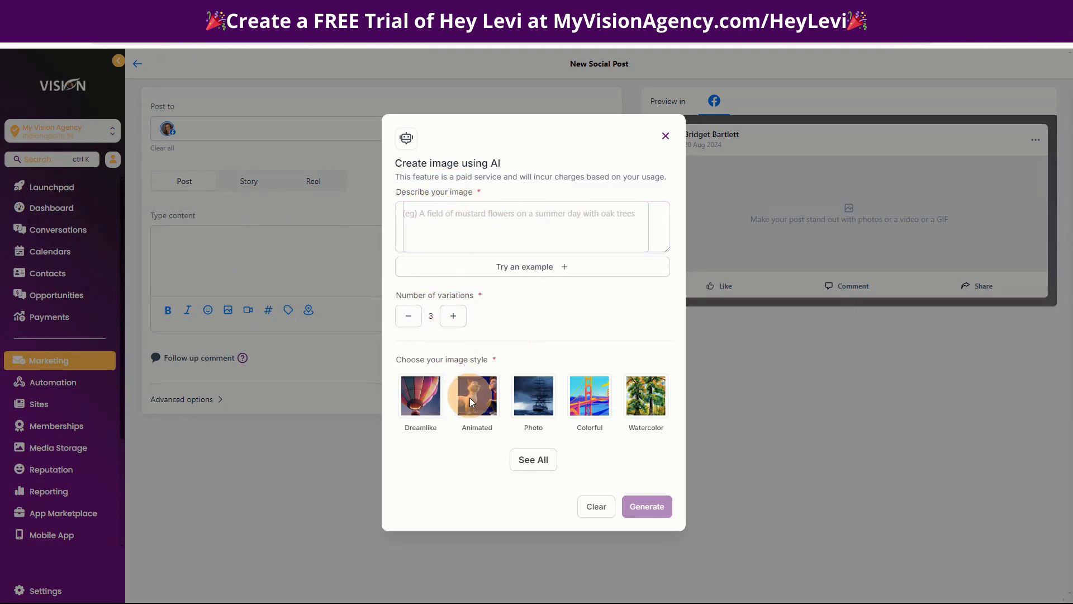
left_click(539, 459)
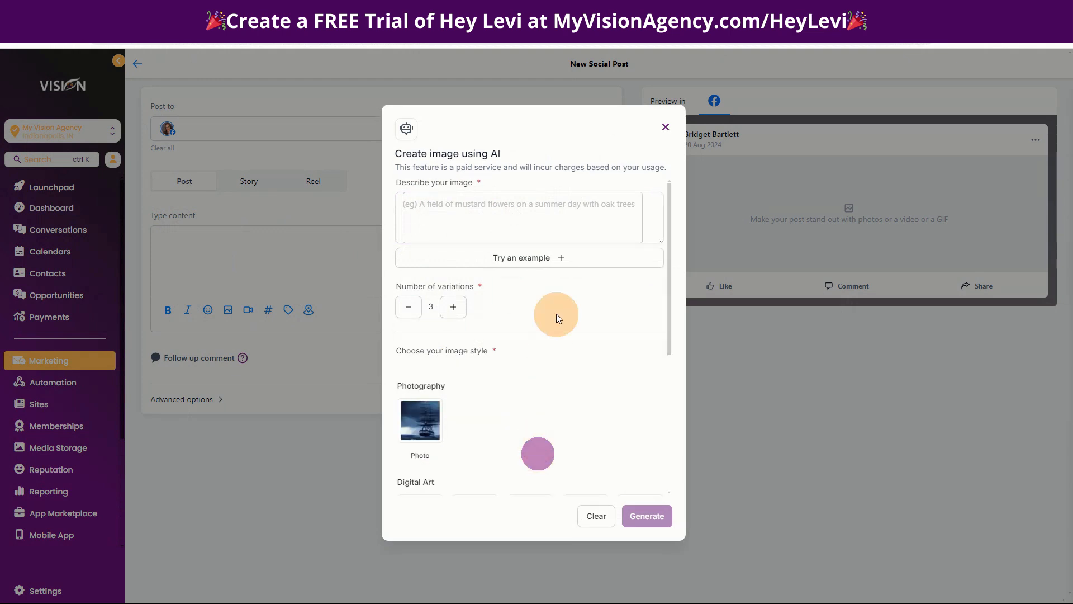
scroll(524, 381, "down", 5)
scroll(447, 313, "up", 1)
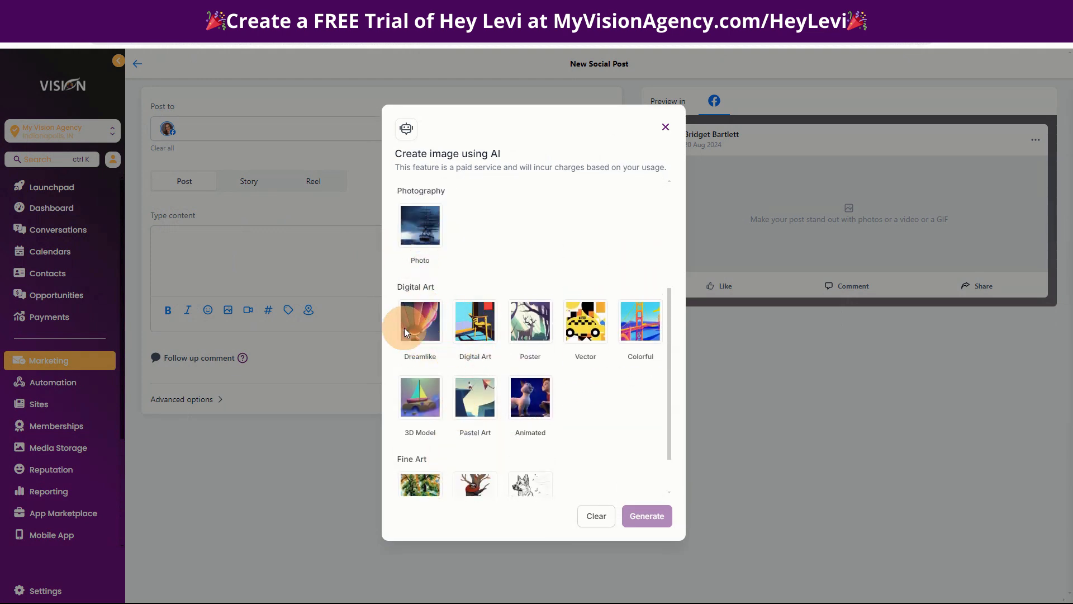
scroll(449, 413, "down", 1)
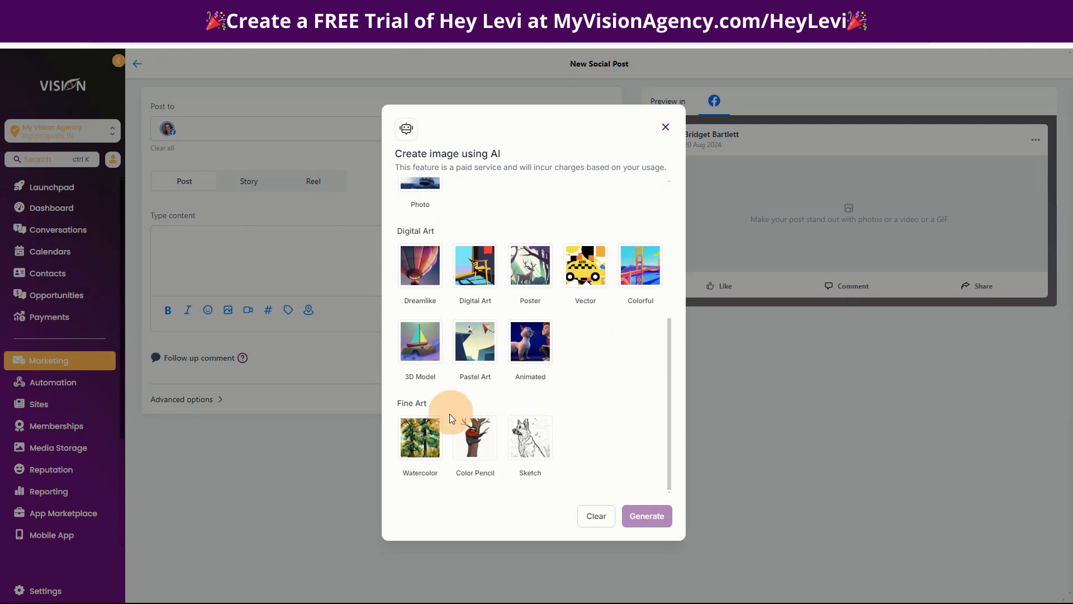
scroll(503, 424, "up", 3)
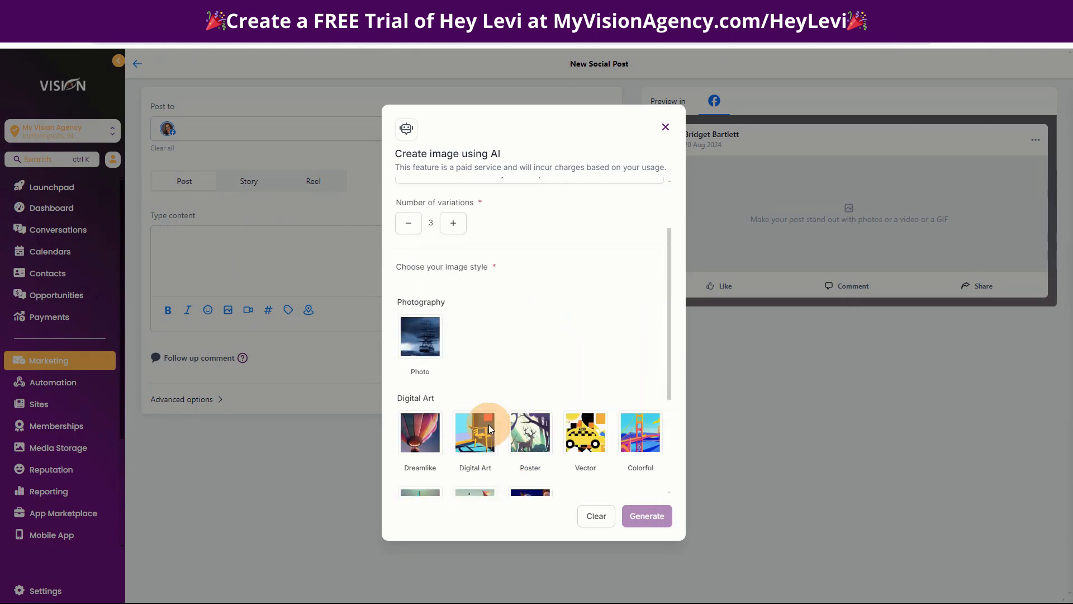
Choose the Photo style and describe the image with the grocery store green tea post's suggestion about a detective holding a magnifying glass.
left_click(418, 344)
scroll(480, 369, "up", 3)
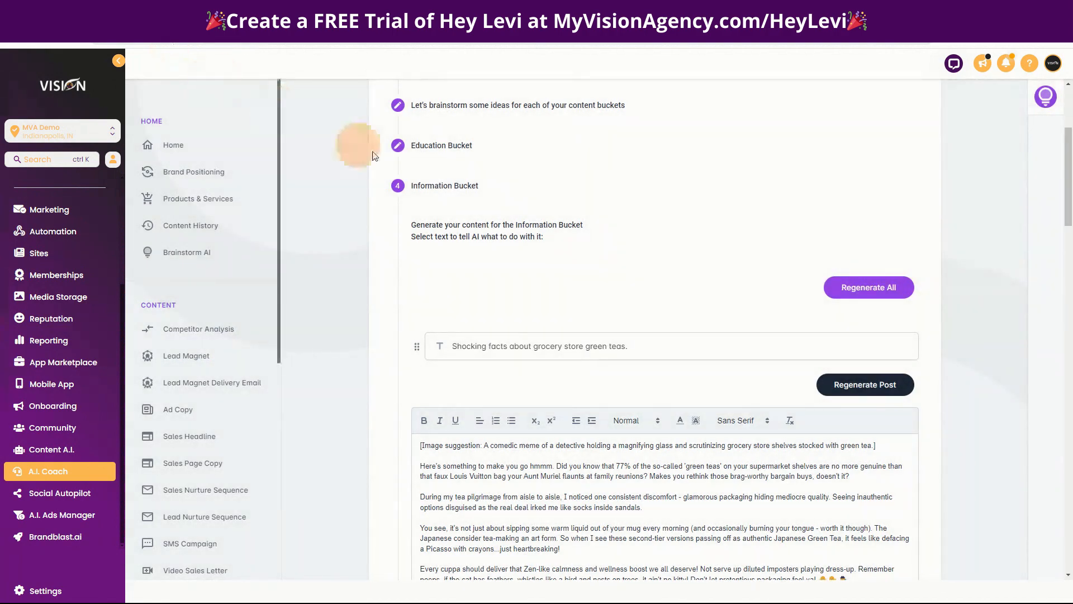
scroll(427, 352, "down", 4)
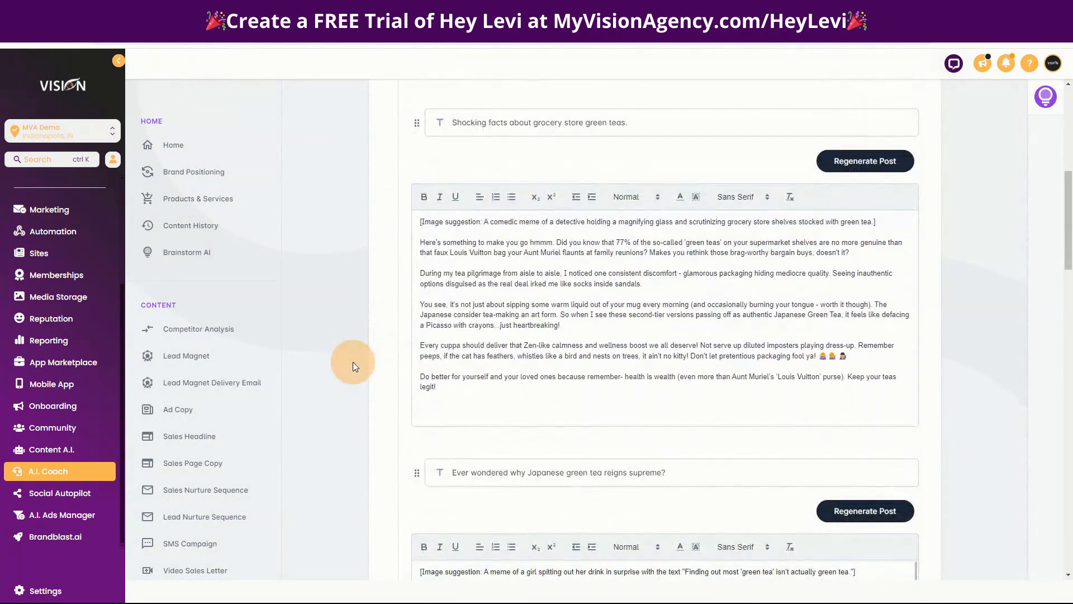
scroll(353, 361, "down", 20)
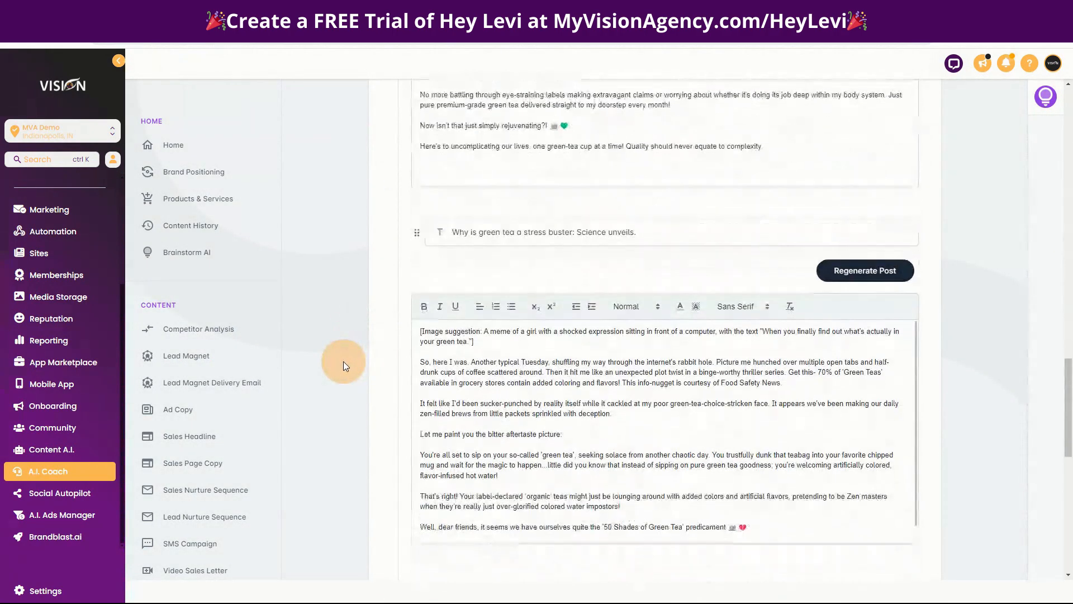
scroll(343, 361, "down", 10)
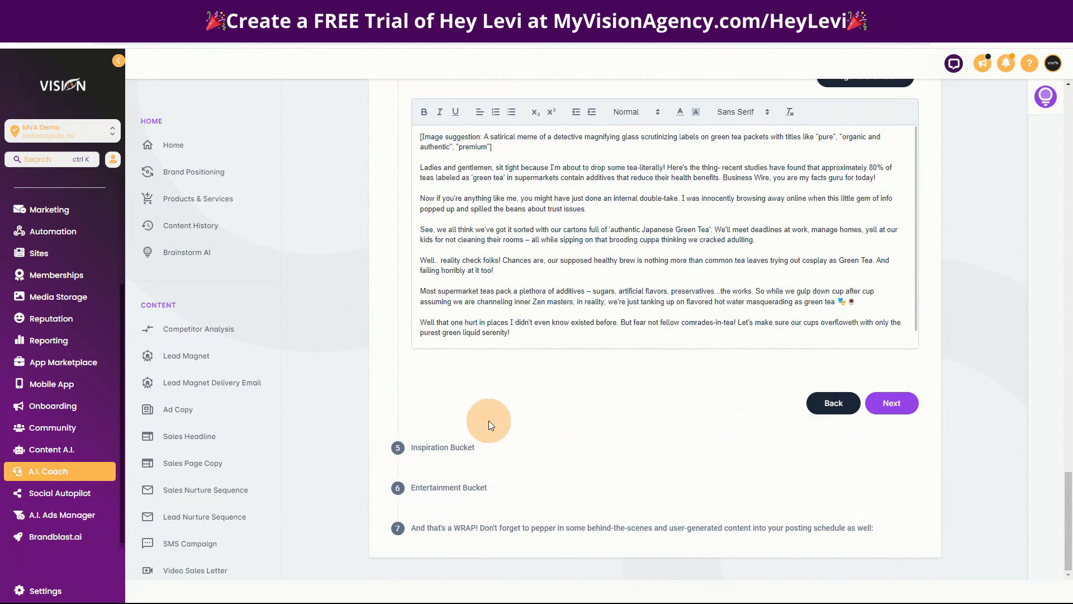
scroll(596, 464, "up", 15)
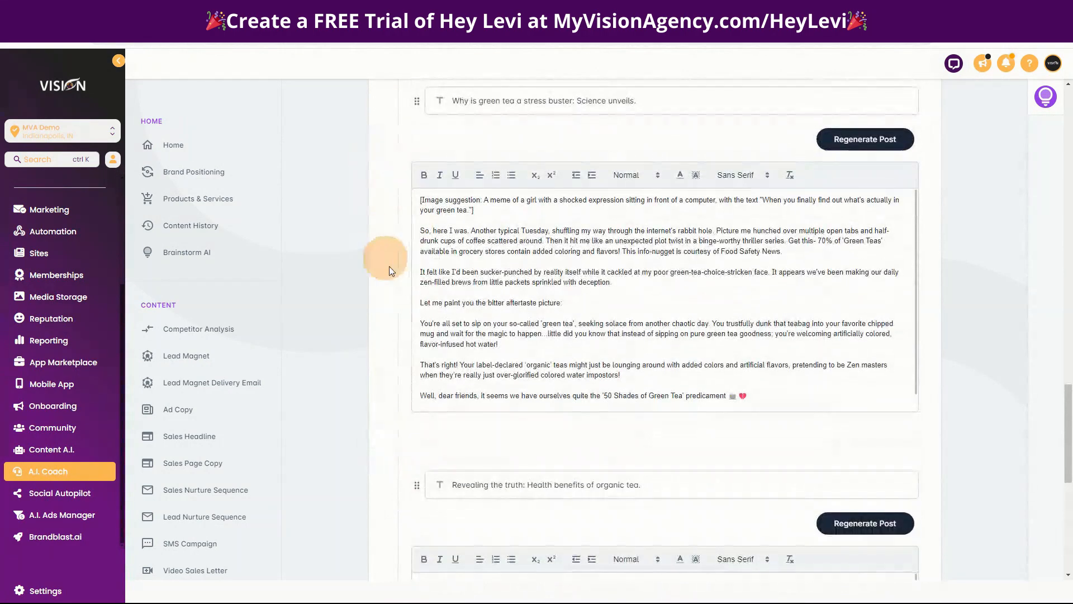
scroll(401, 320, "up", 15)
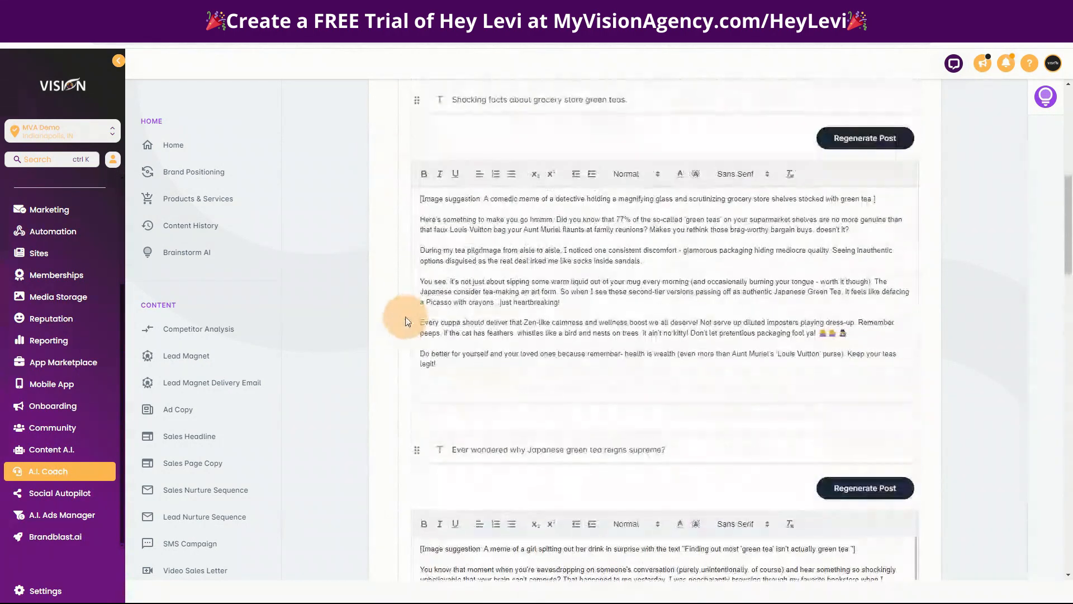
scroll(400, 273, "down", 1)
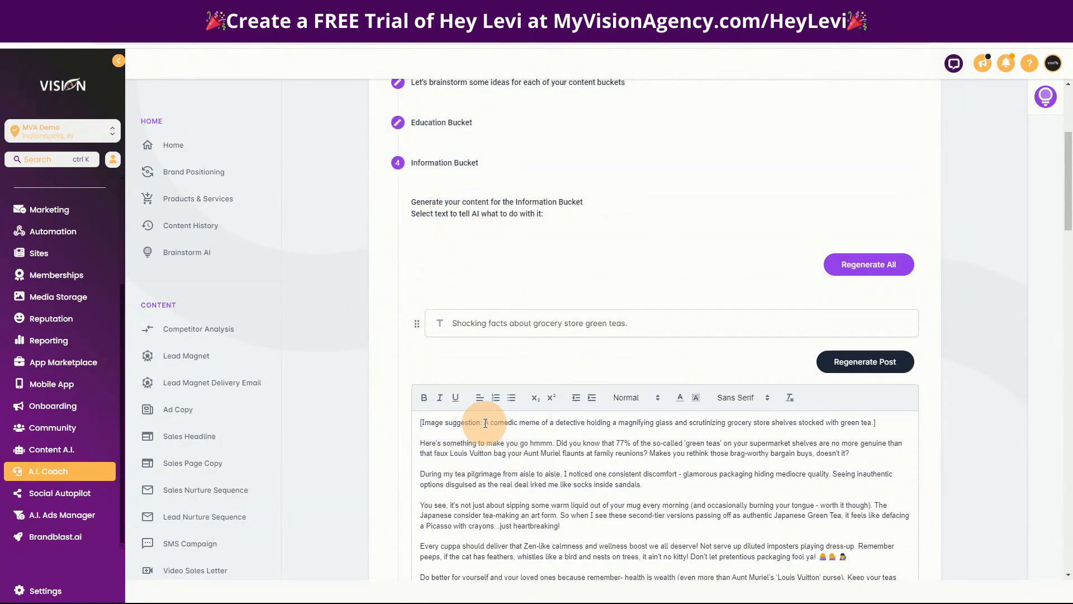
left_click_drag(485, 422, 872, 421)
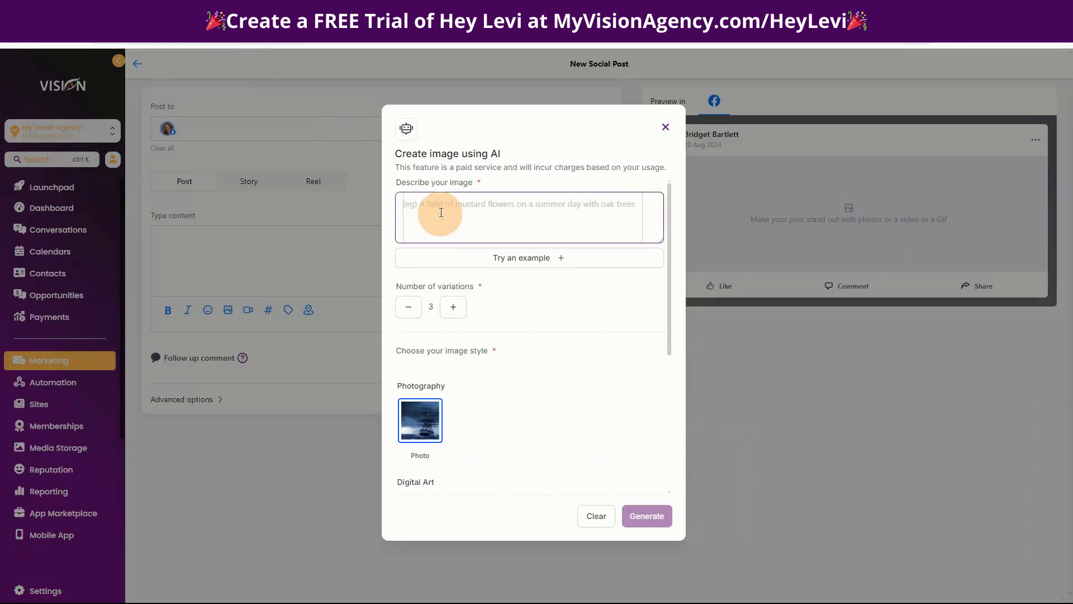
type("A comedic meme of a detective holding a magnifying glass and scrutinizing grocery store shelves stocked with green tea")
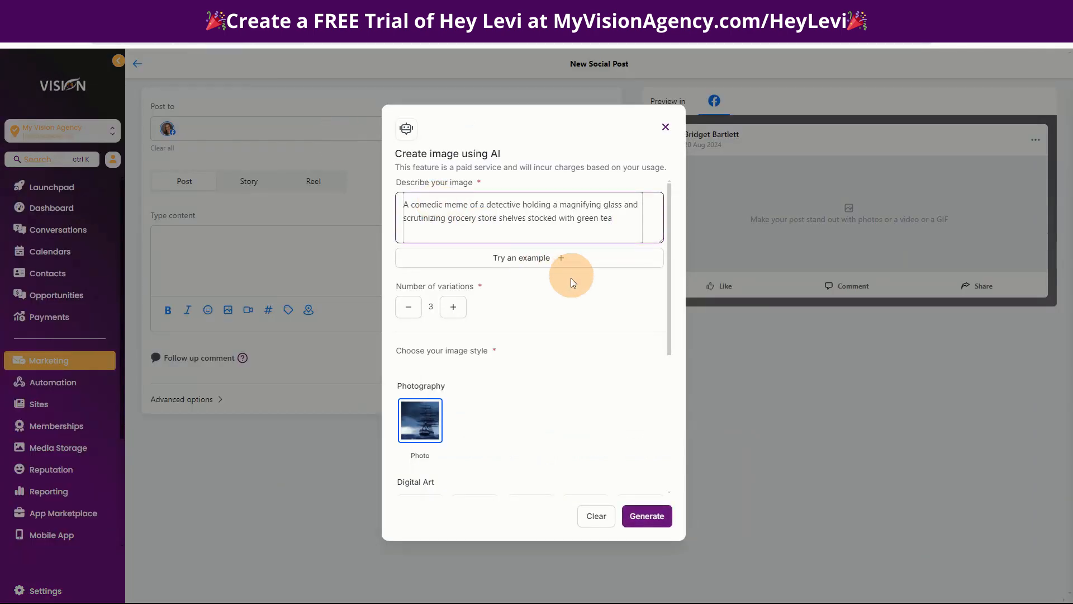
Generate the image variations and use V3, the detective with the red tie, in the post.
left_click(650, 513)
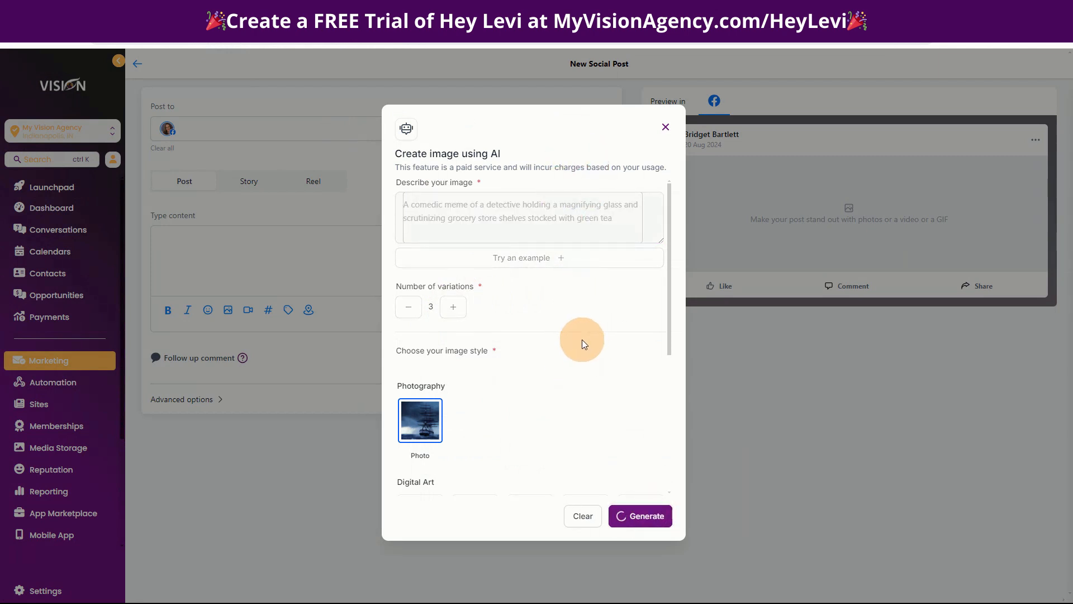
scroll(582, 340, "down", 4)
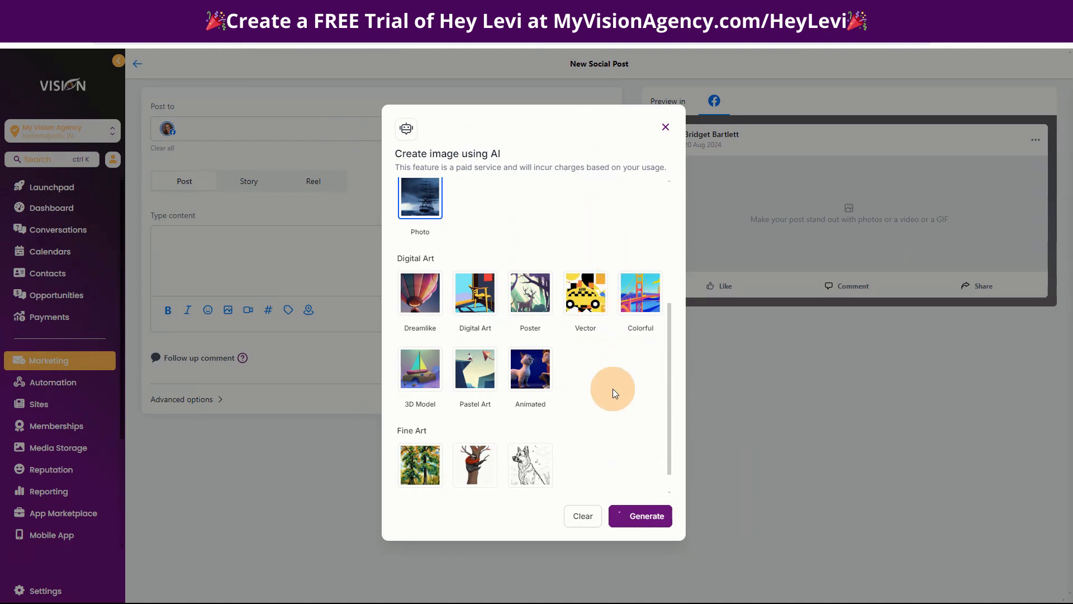
scroll(612, 395, "down", 1)
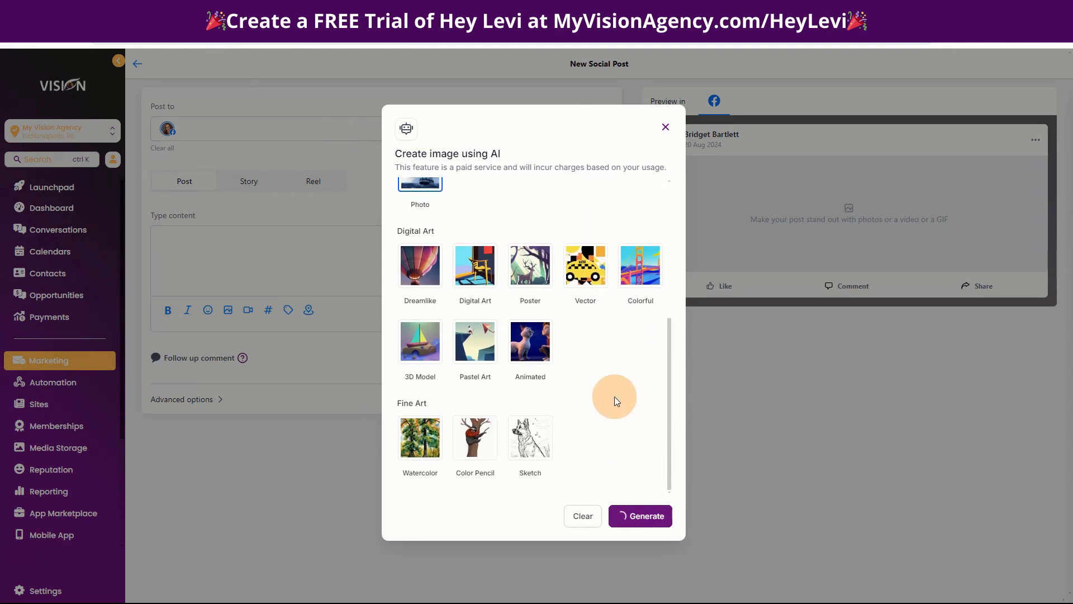
scroll(575, 349, "up", 5)
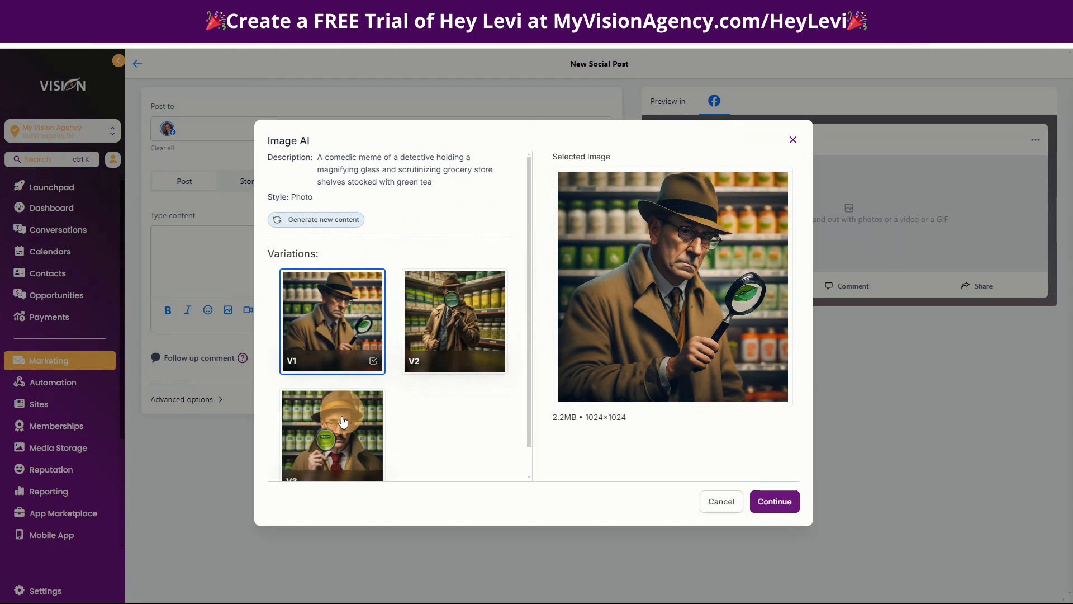
left_click(334, 436)
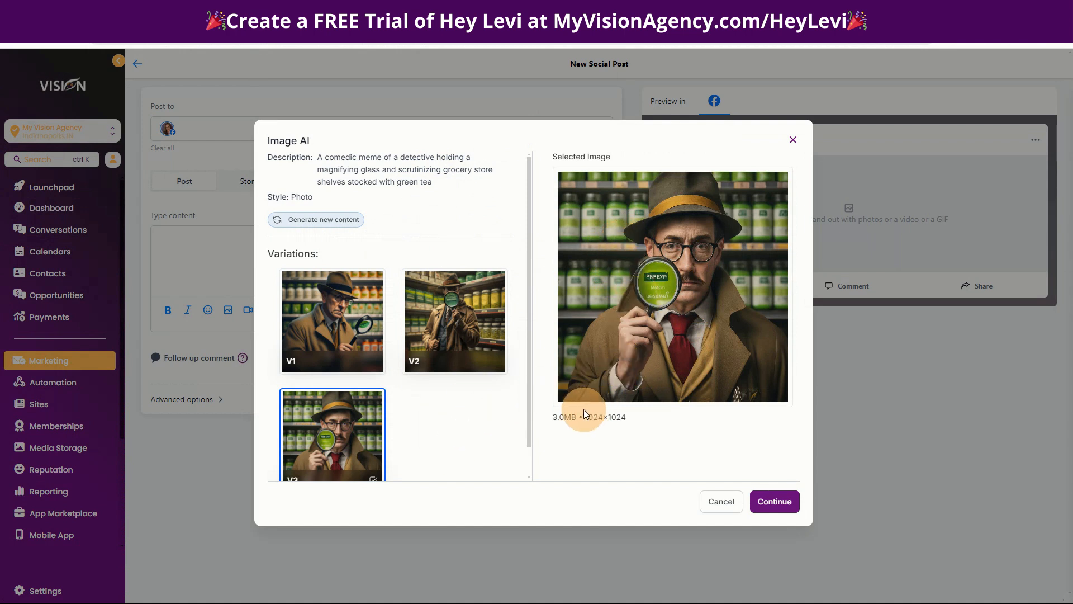
scroll(474, 412, "down", 1)
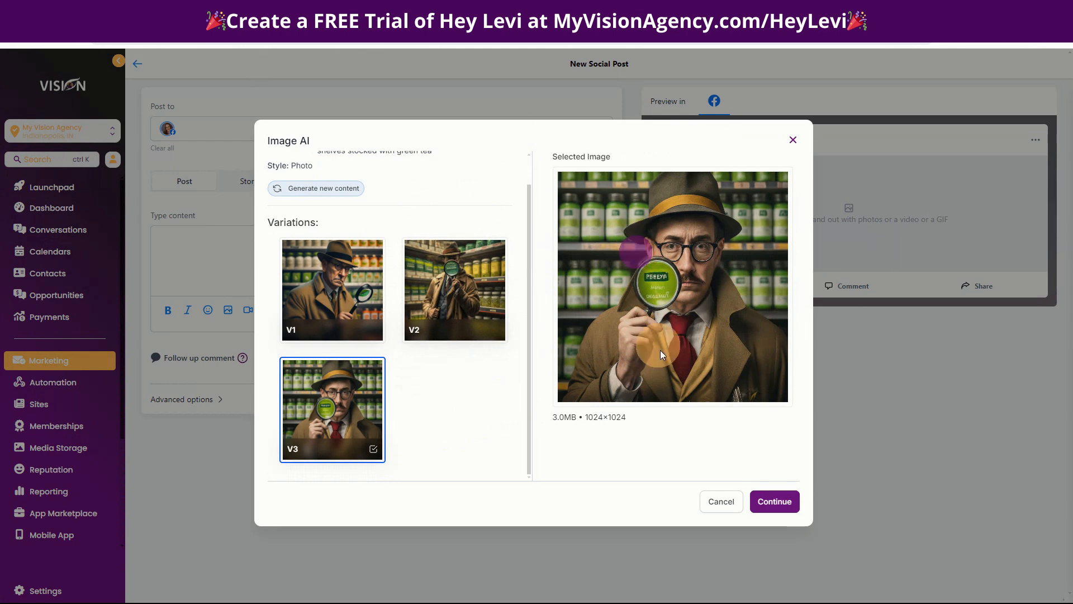
left_click(772, 501)
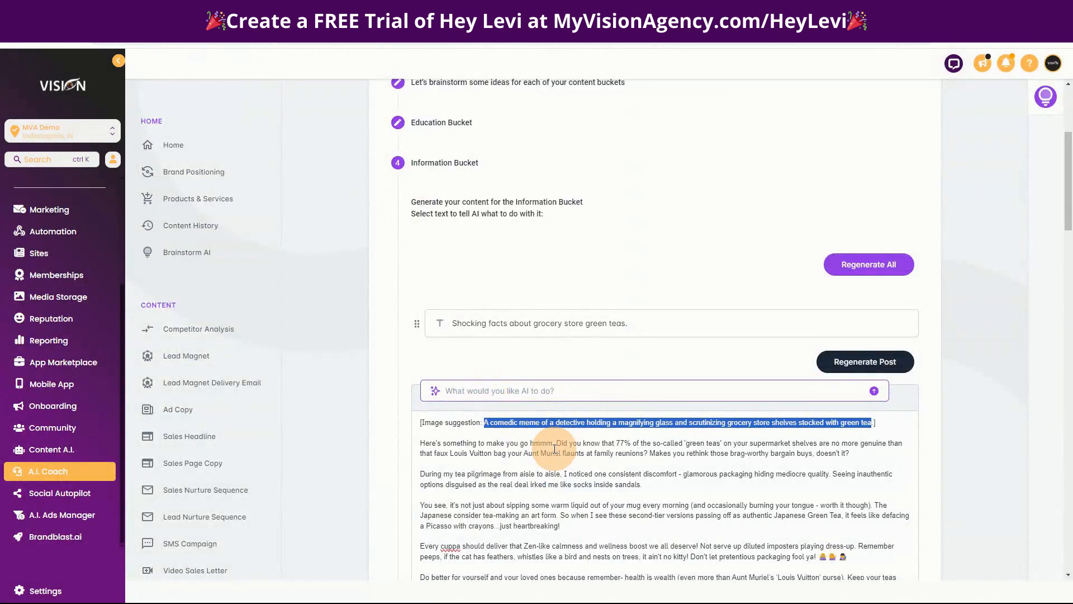
Copy the body of the "Shocking facts about grocery store green teas." post, without its image suggestion, into the new social post's content.
scroll(536, 436, "down", 3)
left_click(423, 275)
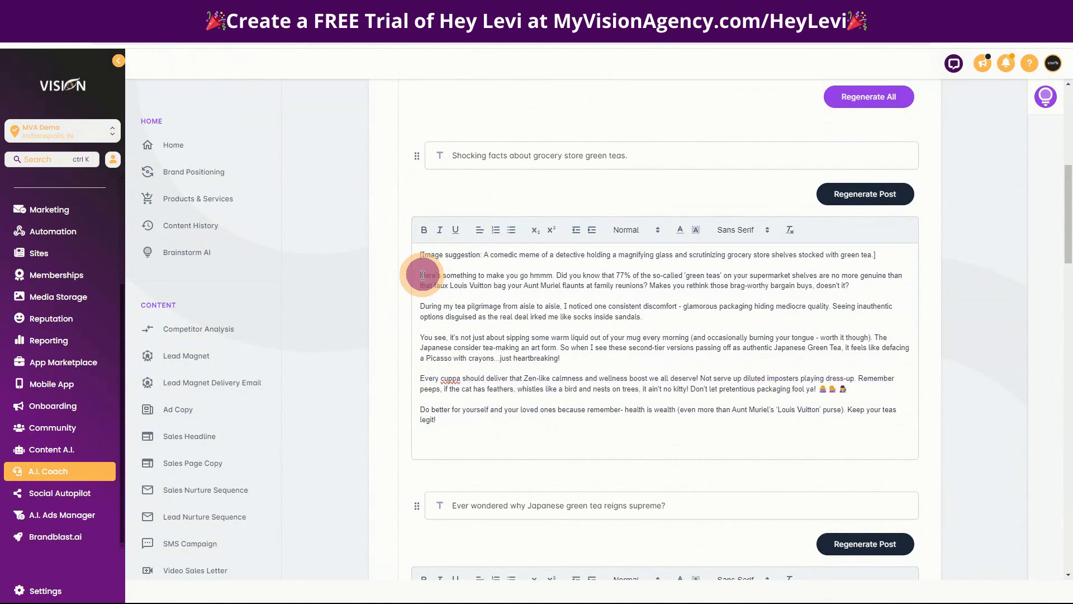
left_click_drag(423, 275, 551, 441)
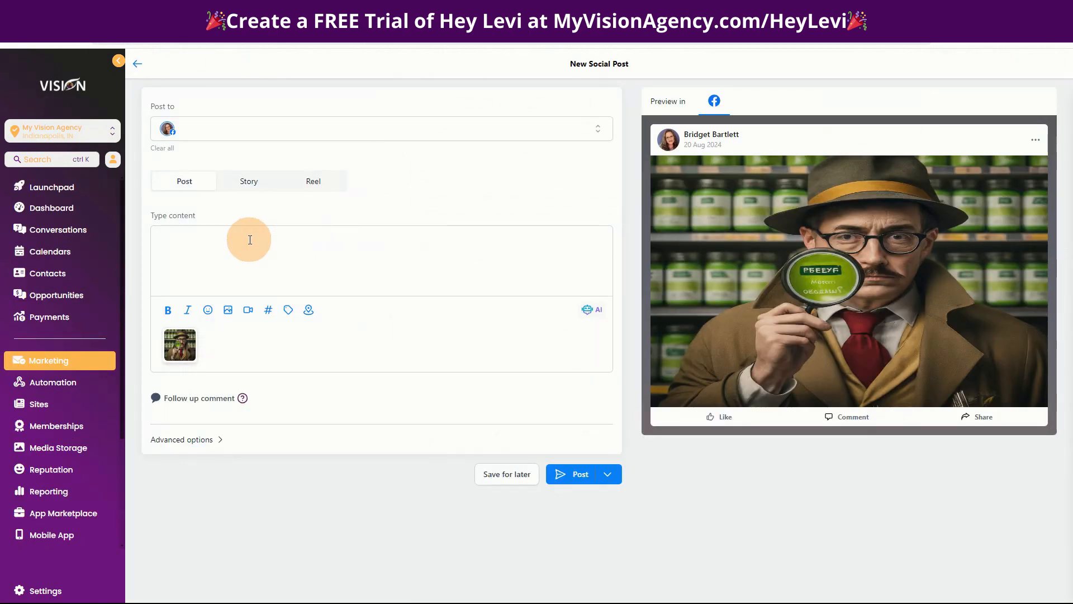
left_click(241, 243)
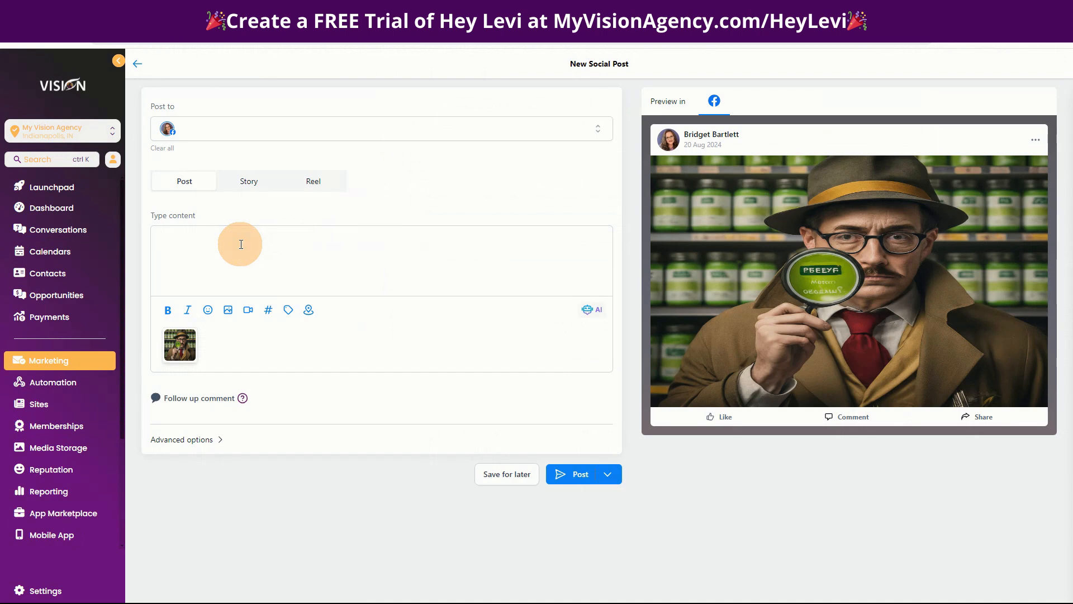
key("ctrl+v")
Remove the extra blank lines from the post text, leaving one empty line between paragraphs.
scroll(279, 251, "up", 5)
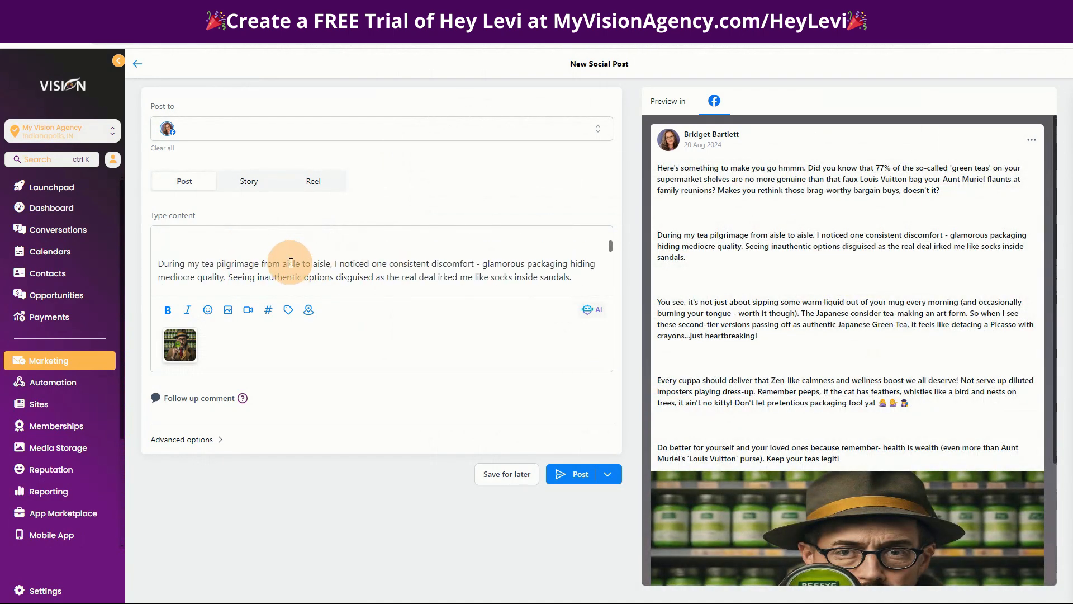
scroll(279, 266, "up", 2)
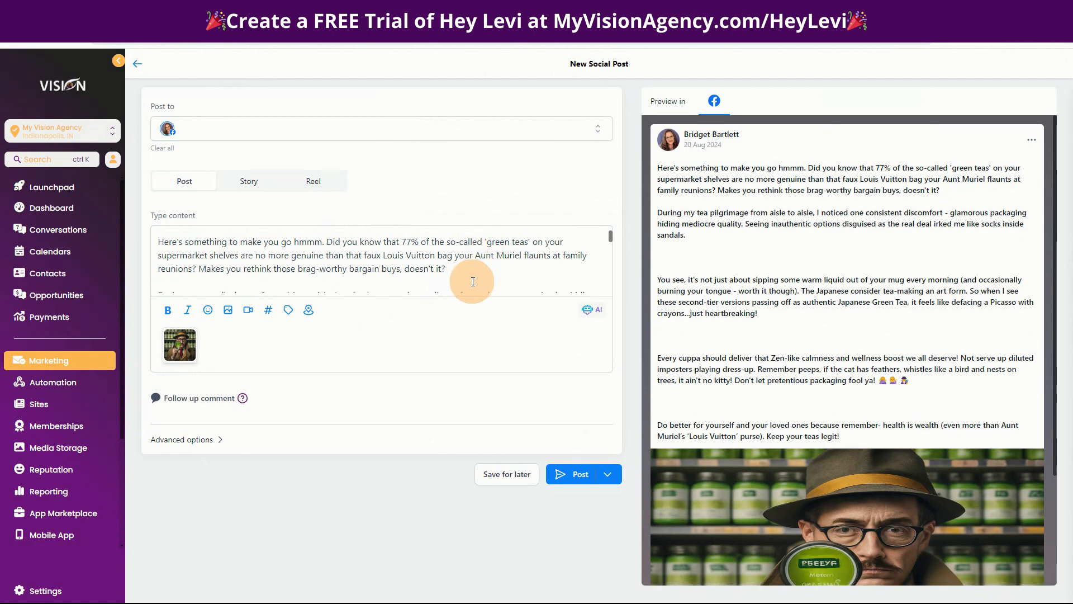
scroll(472, 277, "down", 3)
scroll(474, 274, "up", 1)
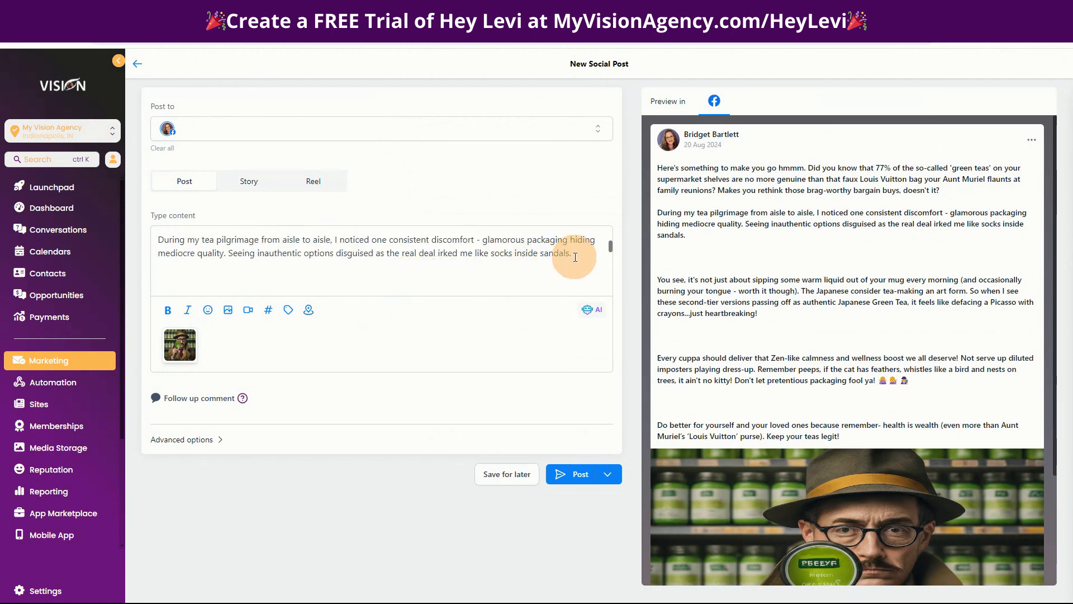
scroll(536, 263, "down", 4)
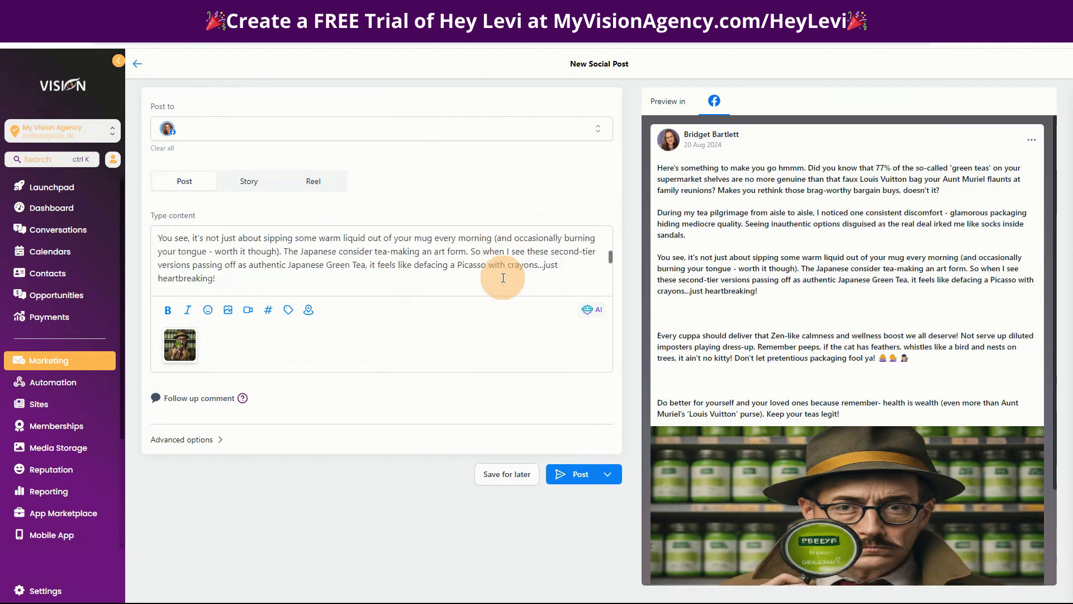
scroll(411, 267, "up", 3)
scroll(313, 266, "down", 1)
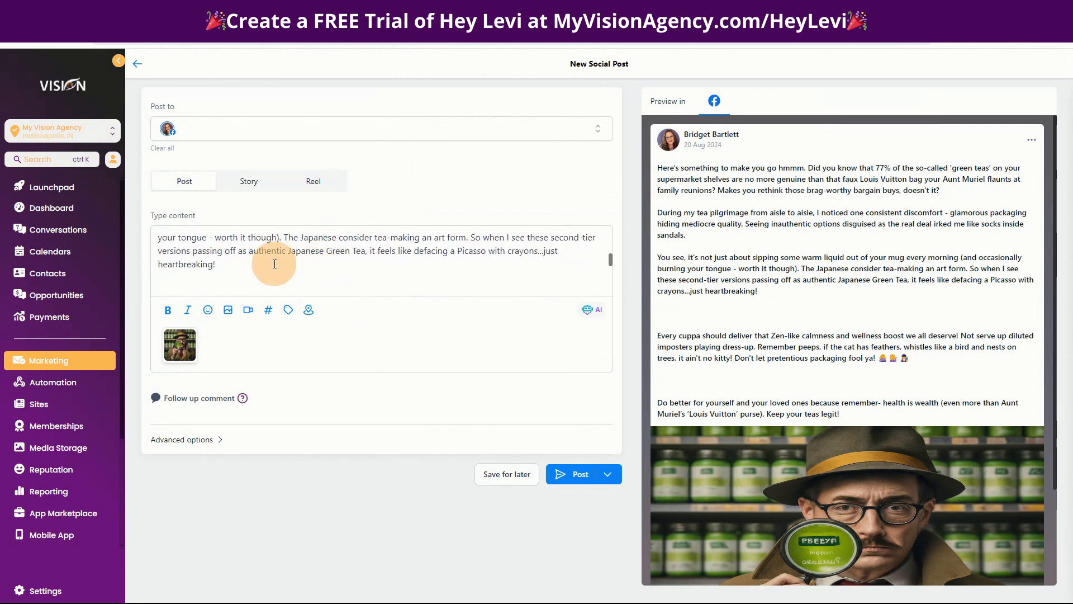
key("Delete")
key("Delete")
key("Delete")
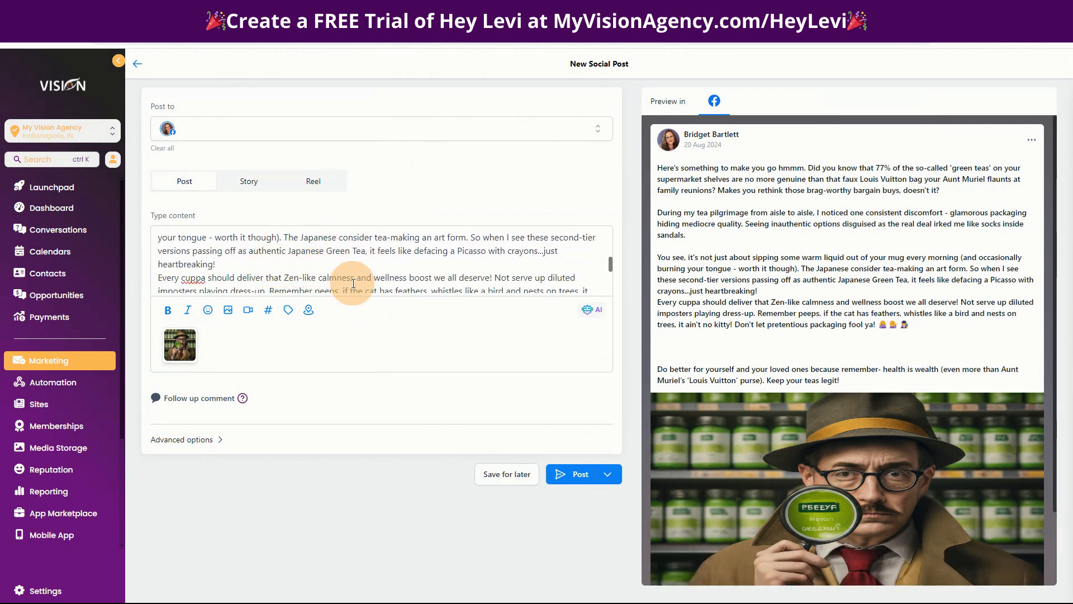
key("Return")
scroll(302, 254, "down", 2)
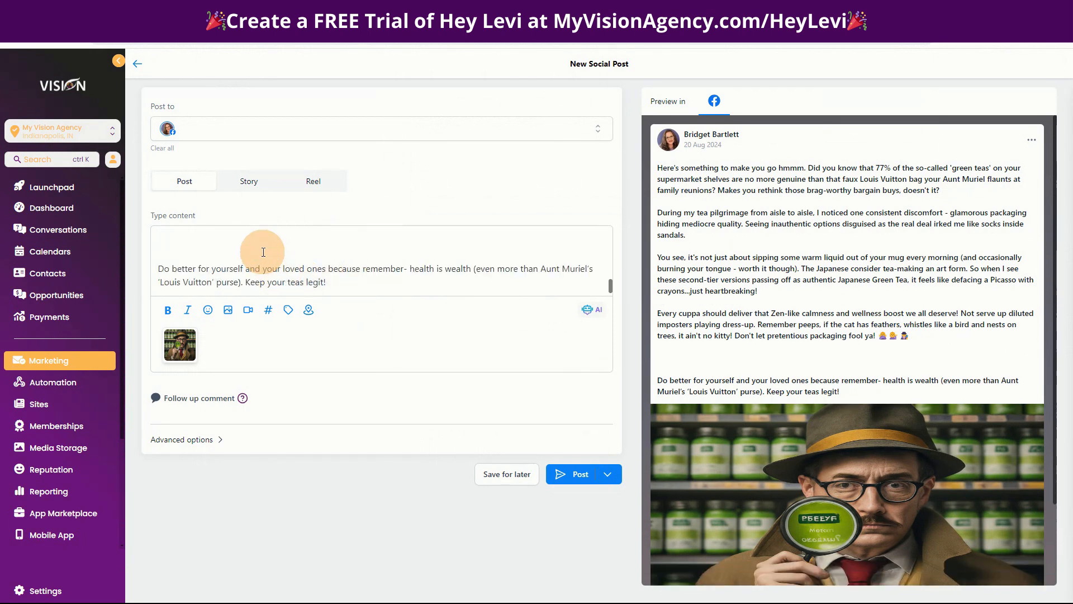
left_click(265, 245)
key("BackSpace")
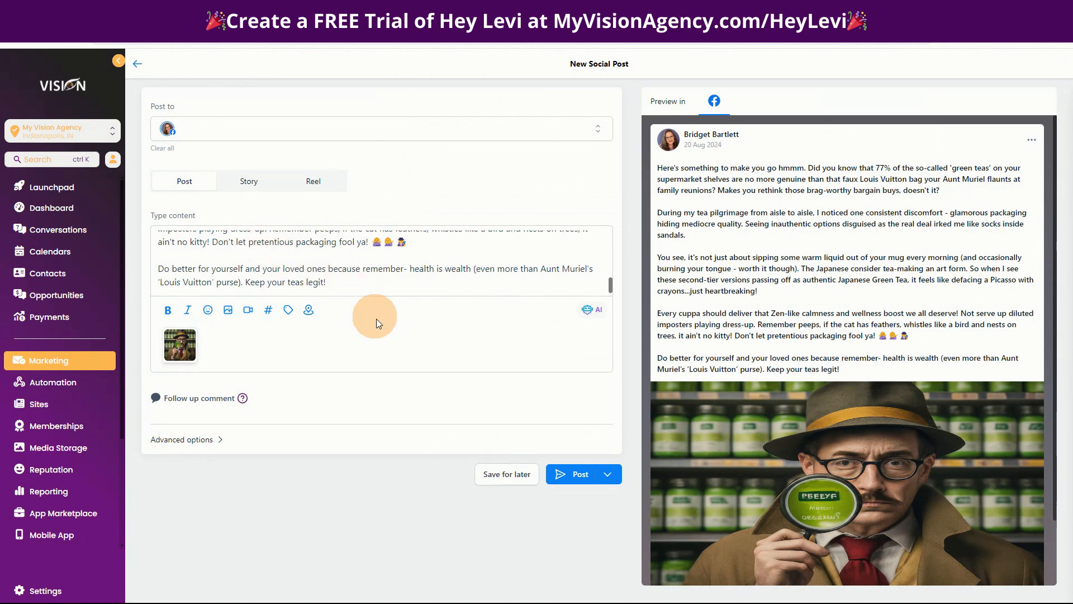
Check the saved hashtag options for the post without applying any hashtags.
left_click(267, 312)
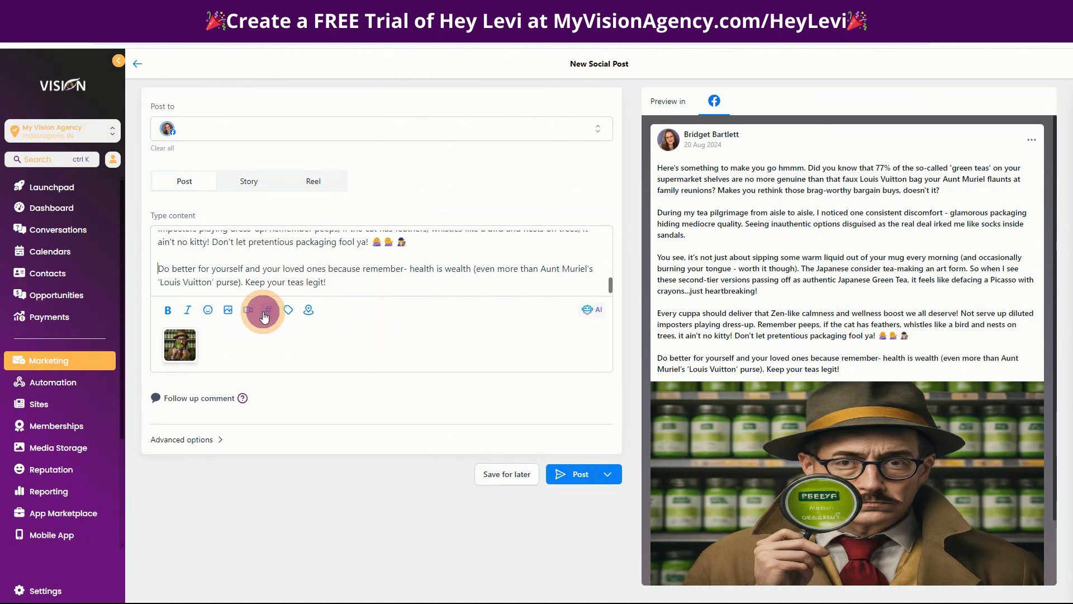
left_click(340, 220)
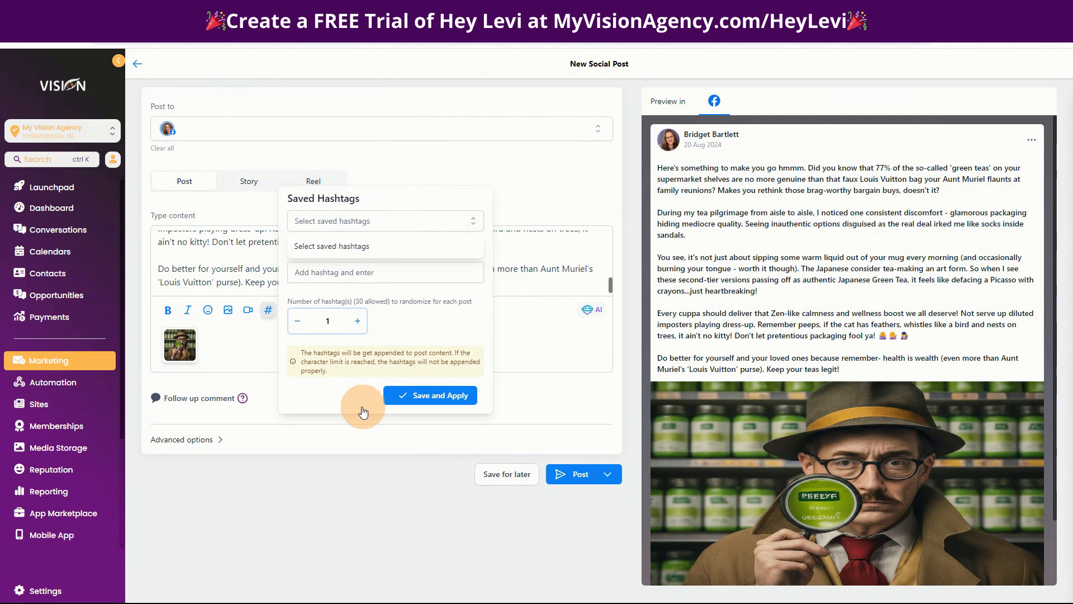
left_click(303, 428)
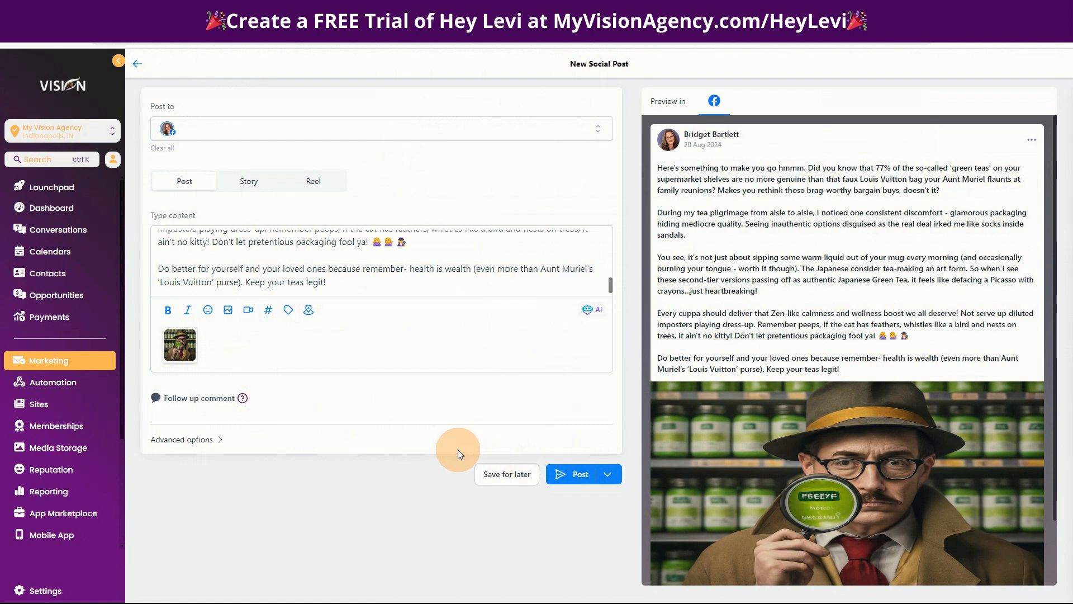
Turn on the follow-up comment for the post and start it with "Order your".
left_click(210, 402)
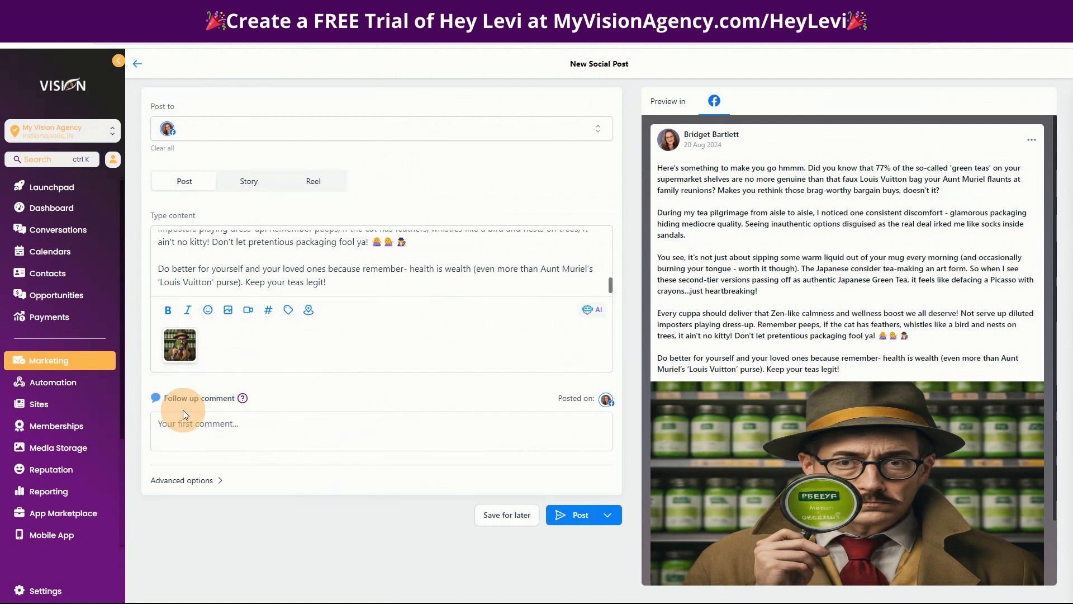
mouse_move(241, 400)
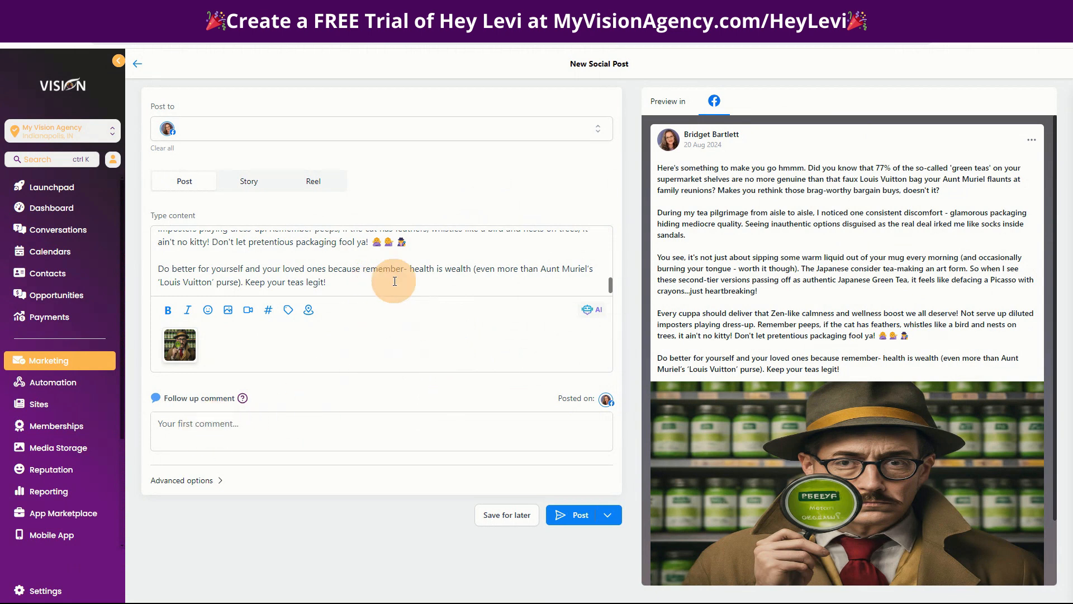
scroll(458, 268, "up", 5)
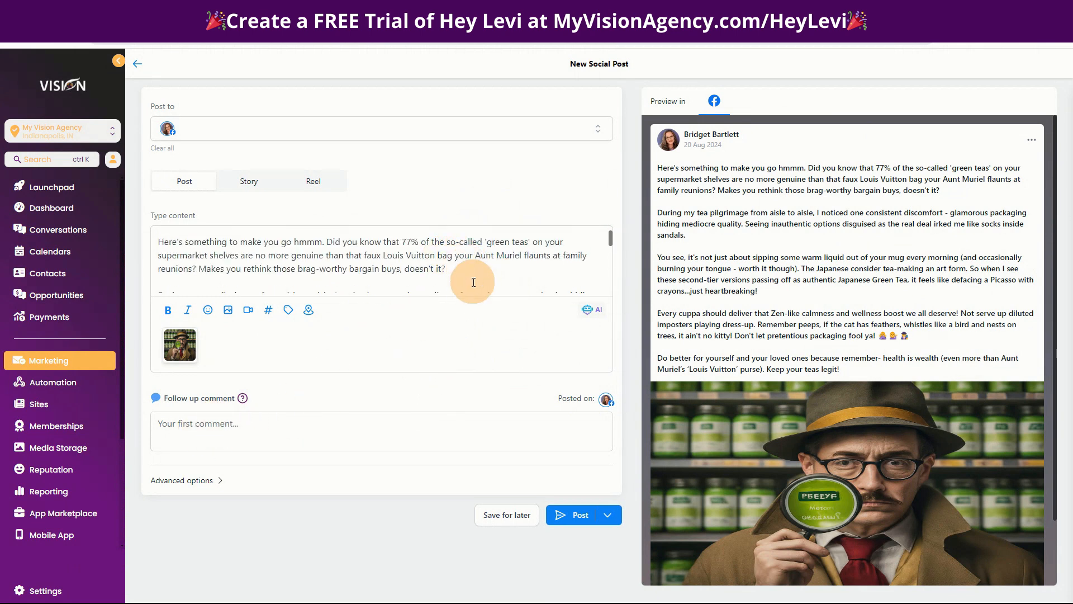
scroll(475, 267, "down", 5)
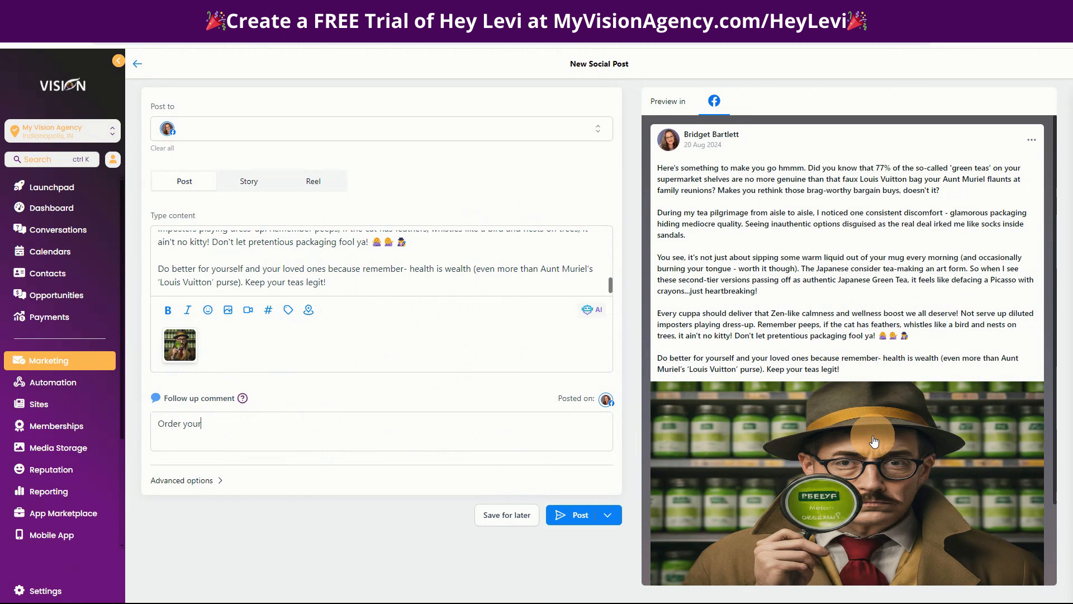
Expand the post's advanced options to view the category and tag settings.
left_click(188, 480)
scroll(380, 439, "down", 1)
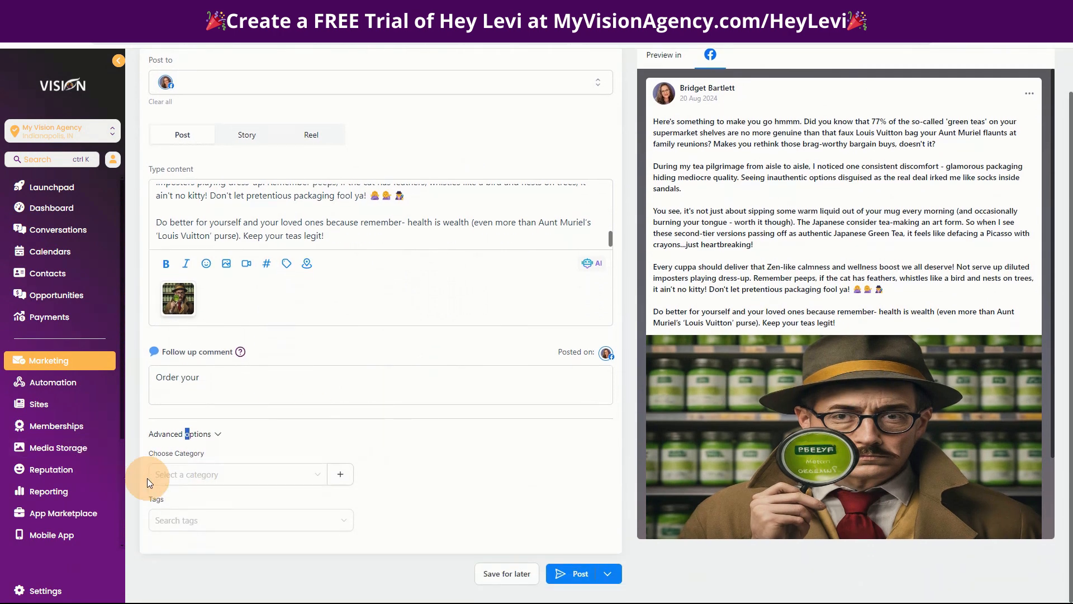
Check the available category and tag options for the post without selecting any.
left_click(191, 480)
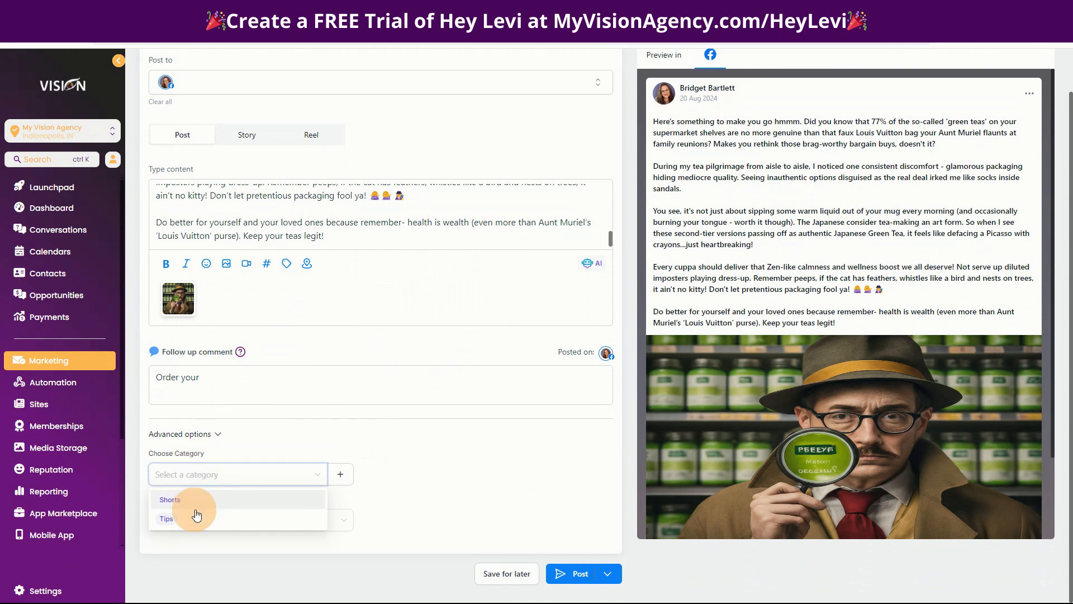
left_click(257, 443)
left_click(167, 521)
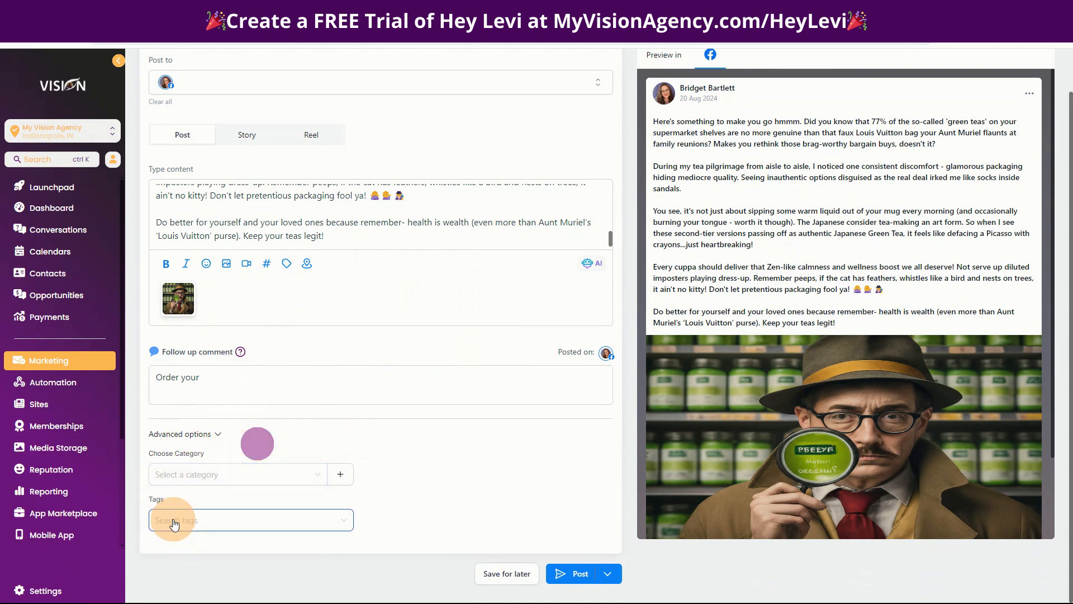
left_click(434, 486)
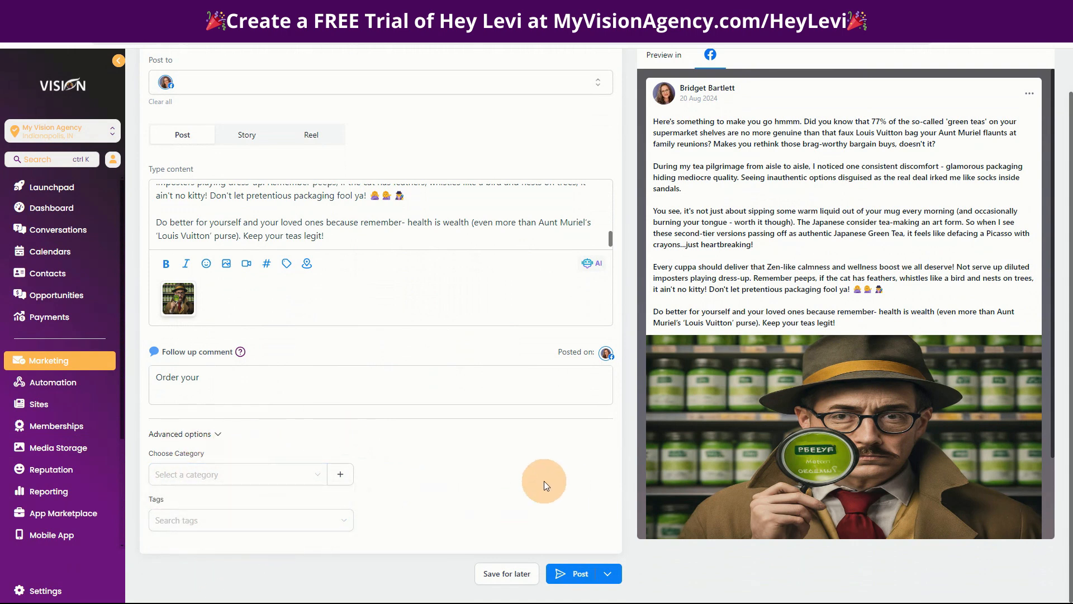
Return to the generated Facebook posts in A.I. Coach and look over the posts about green tea.
scroll(439, 492, "up", 1)
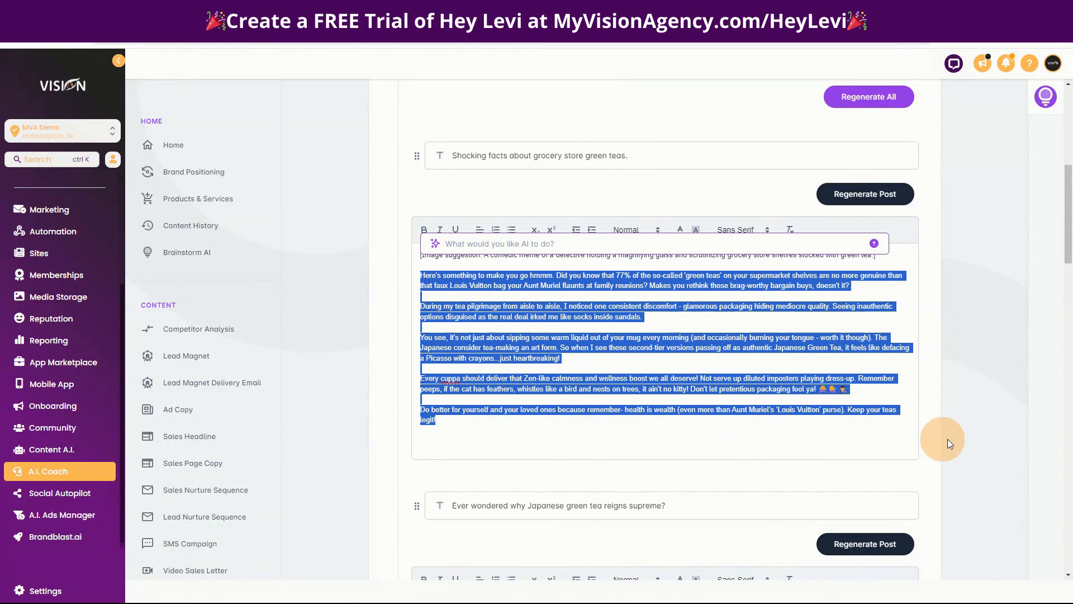
scroll(968, 461, "down", 5)
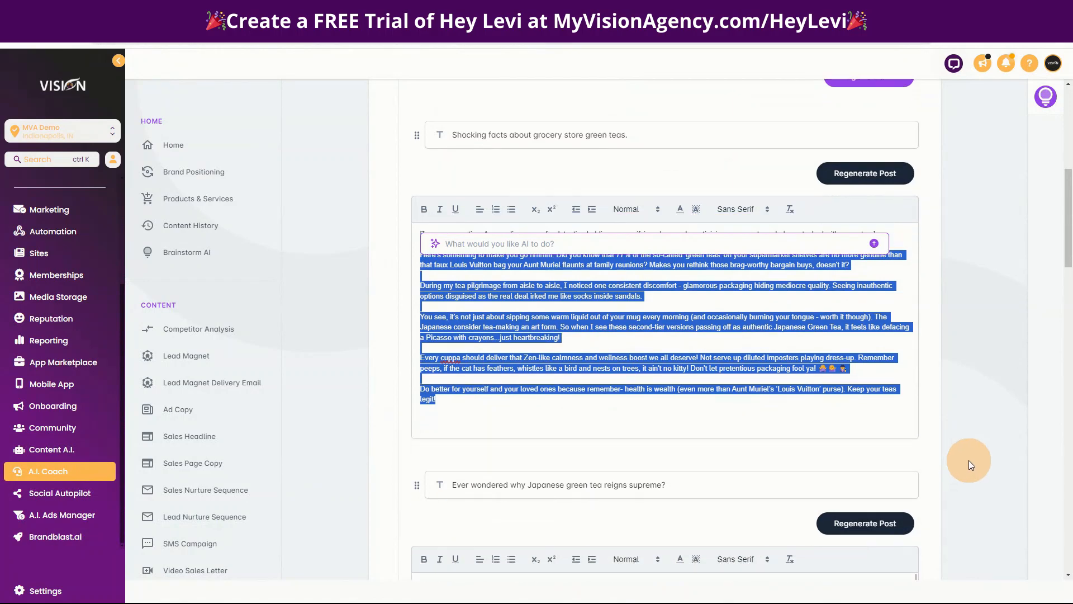
left_click(987, 484)
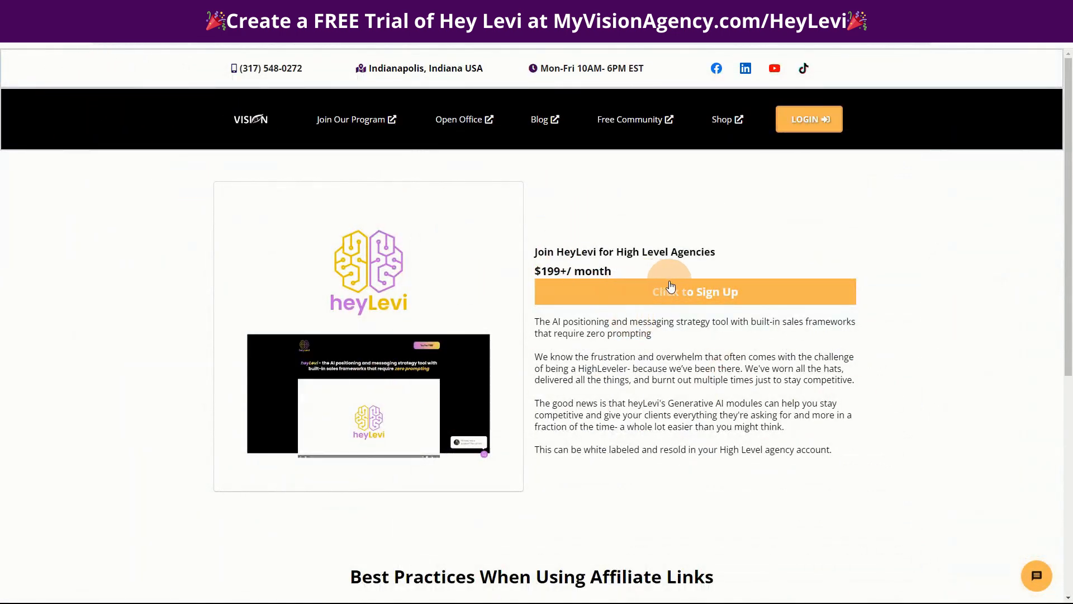
Open the HeyLevi sign-up page for High Level agencies and examine the monthly whitelabel plans.
left_click(701, 299)
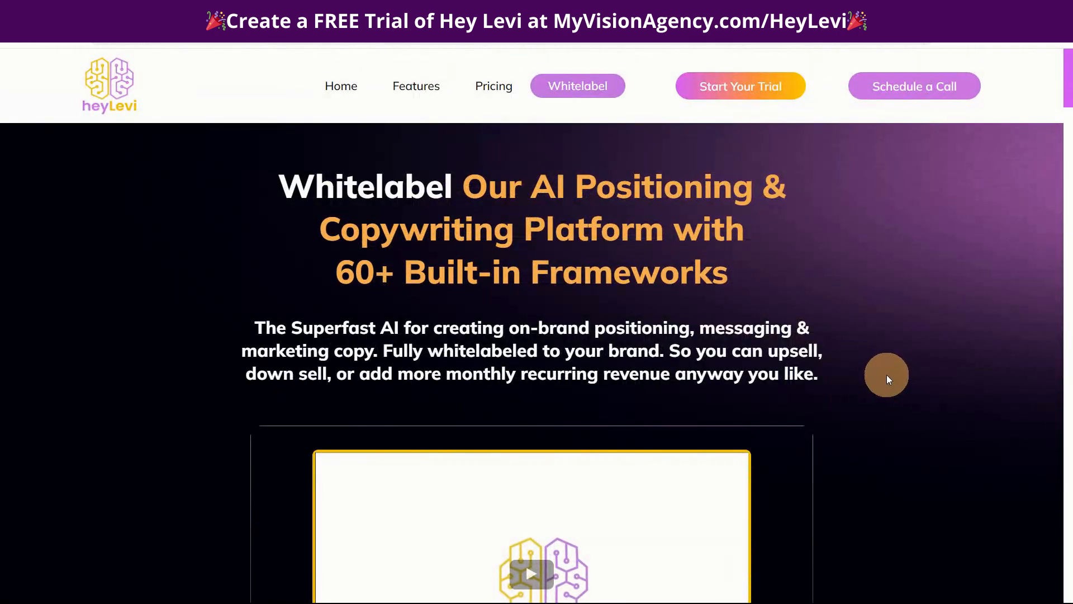
scroll(867, 348, "down", 4)
scroll(867, 347, "down", 20)
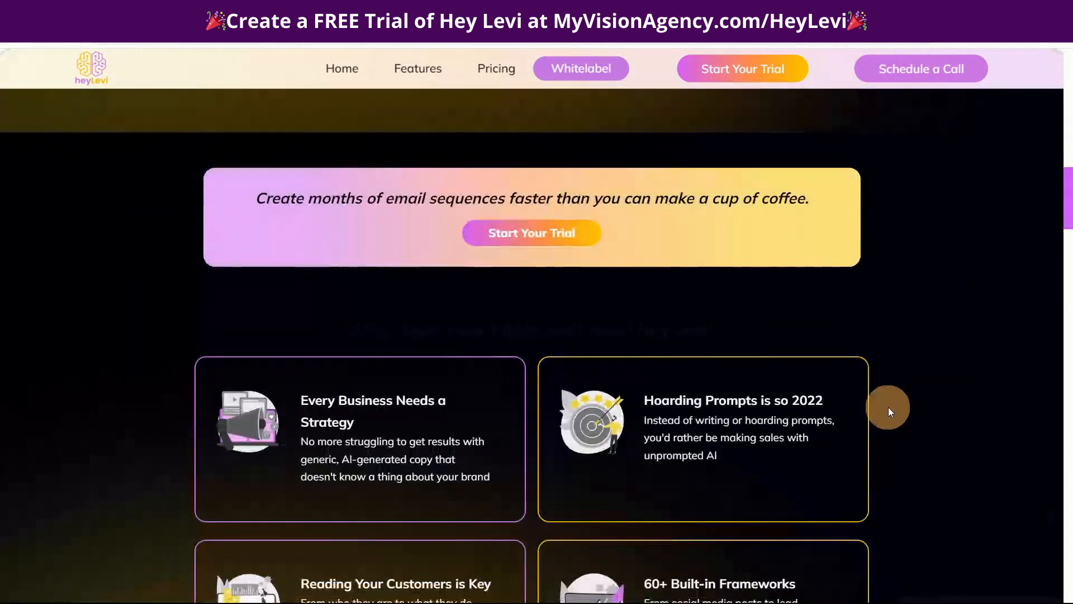
scroll(890, 413, "down", 15)
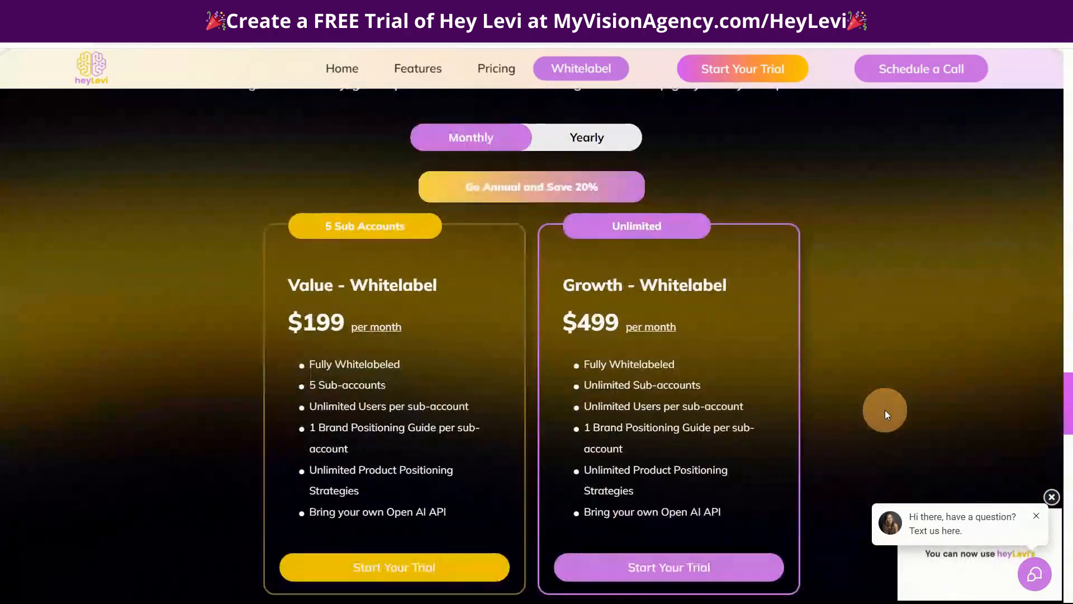